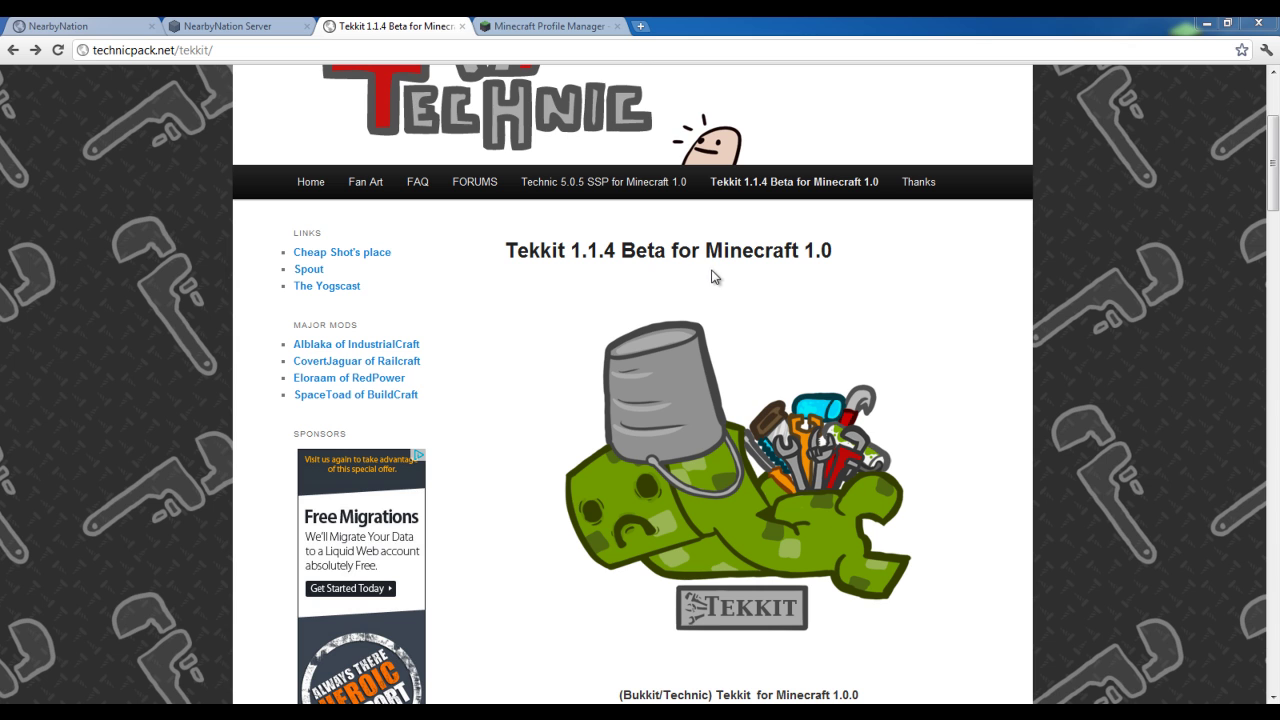
Minimize the browser, open the user's profile folder under C:\Users in Windows Explorer, and select AppData.
left_click(1206, 22)
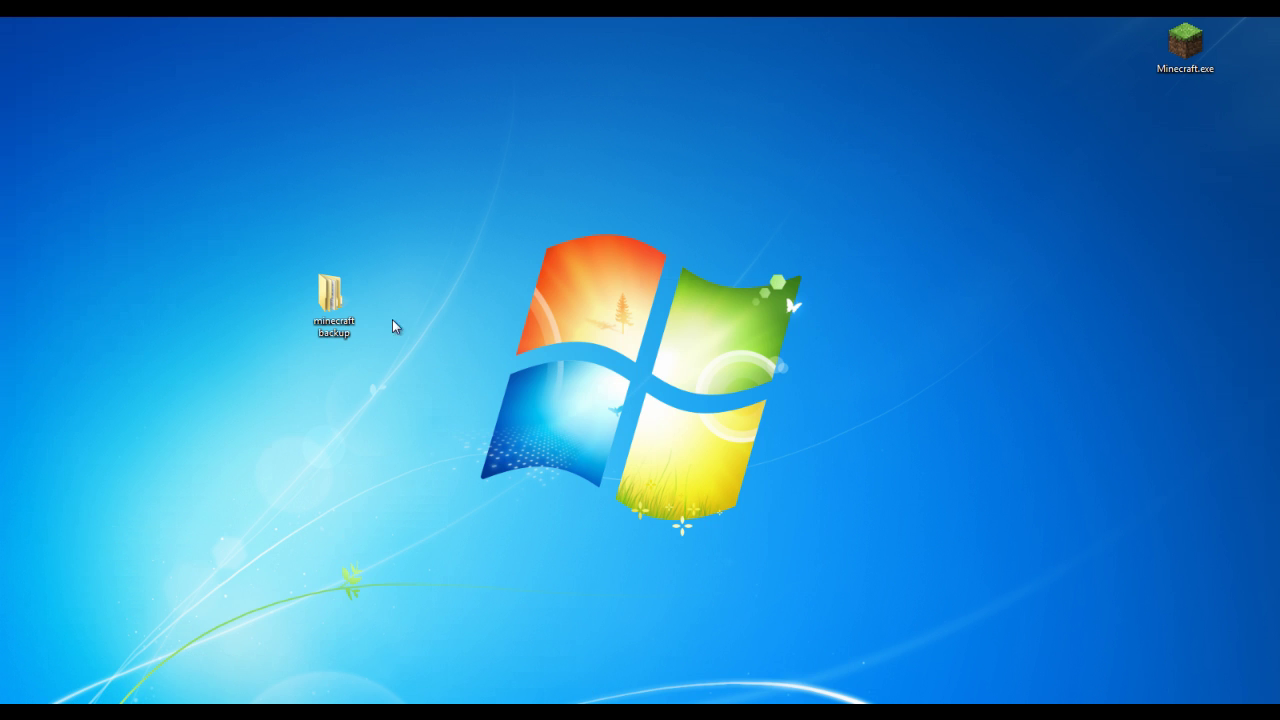
key("super")
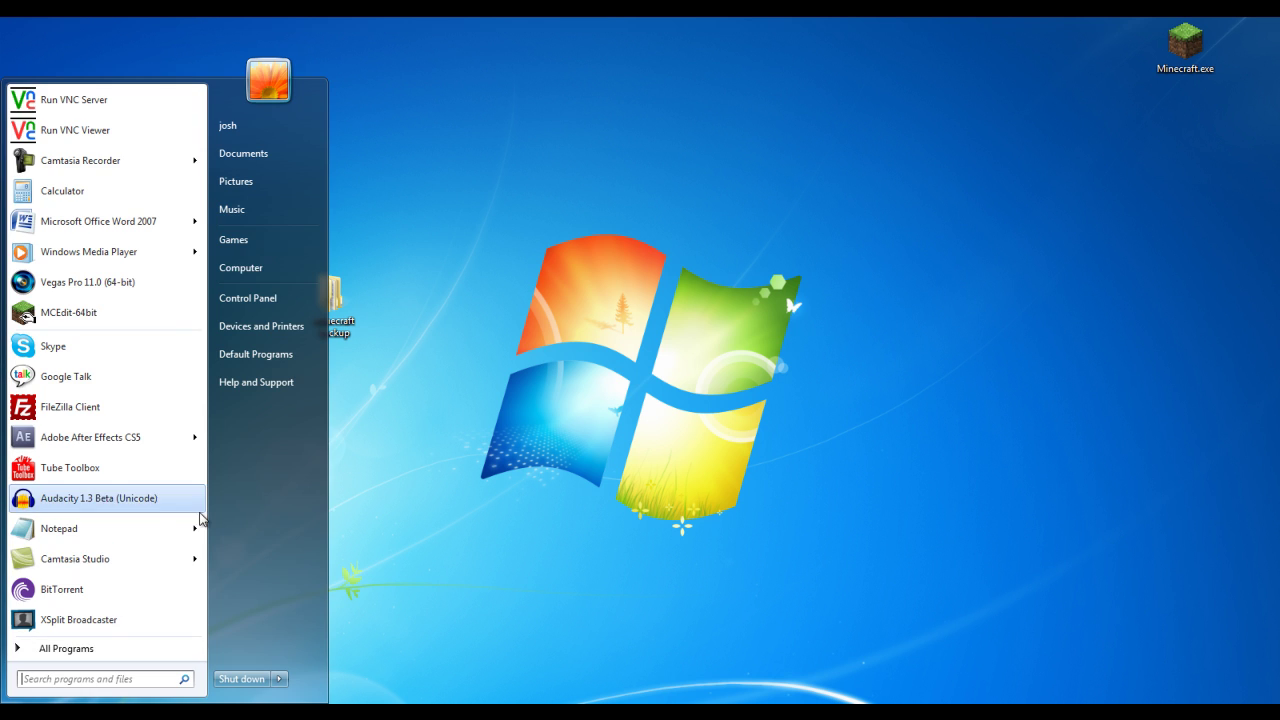
left_click(309, 275)
left_click_drag(348, 104, 668, 100)
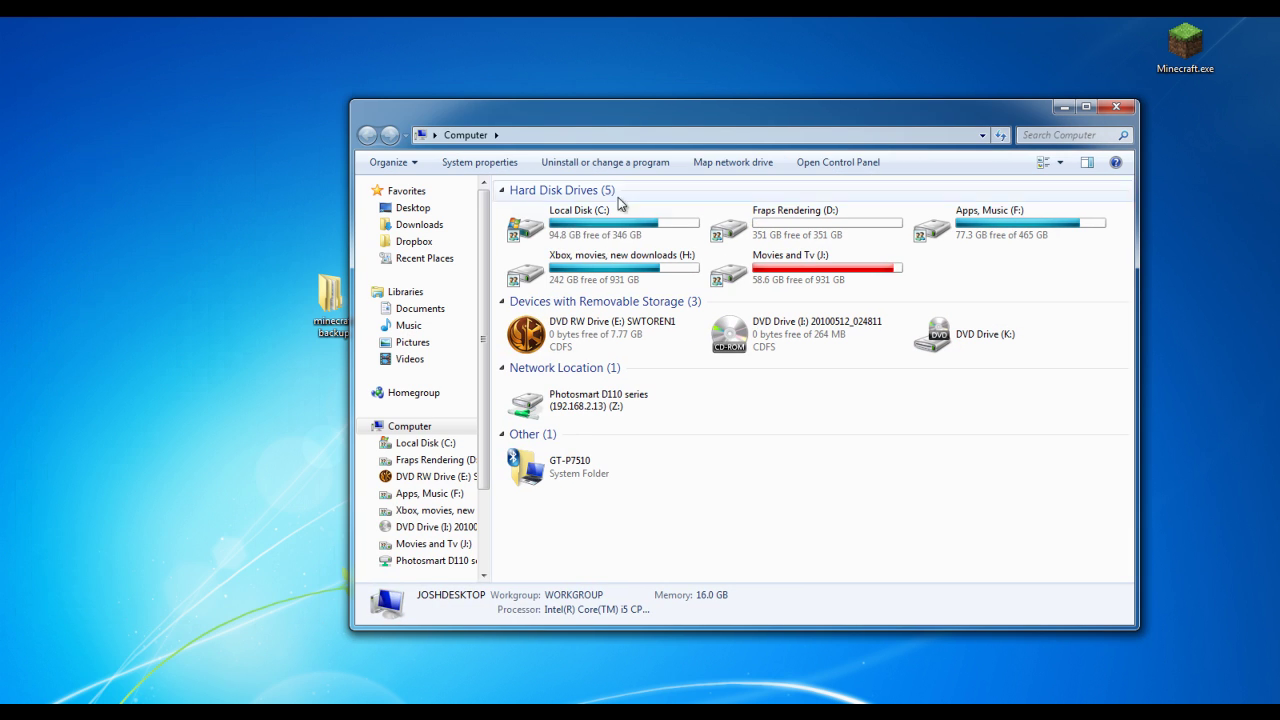
left_click(575, 228)
double_click(572, 228)
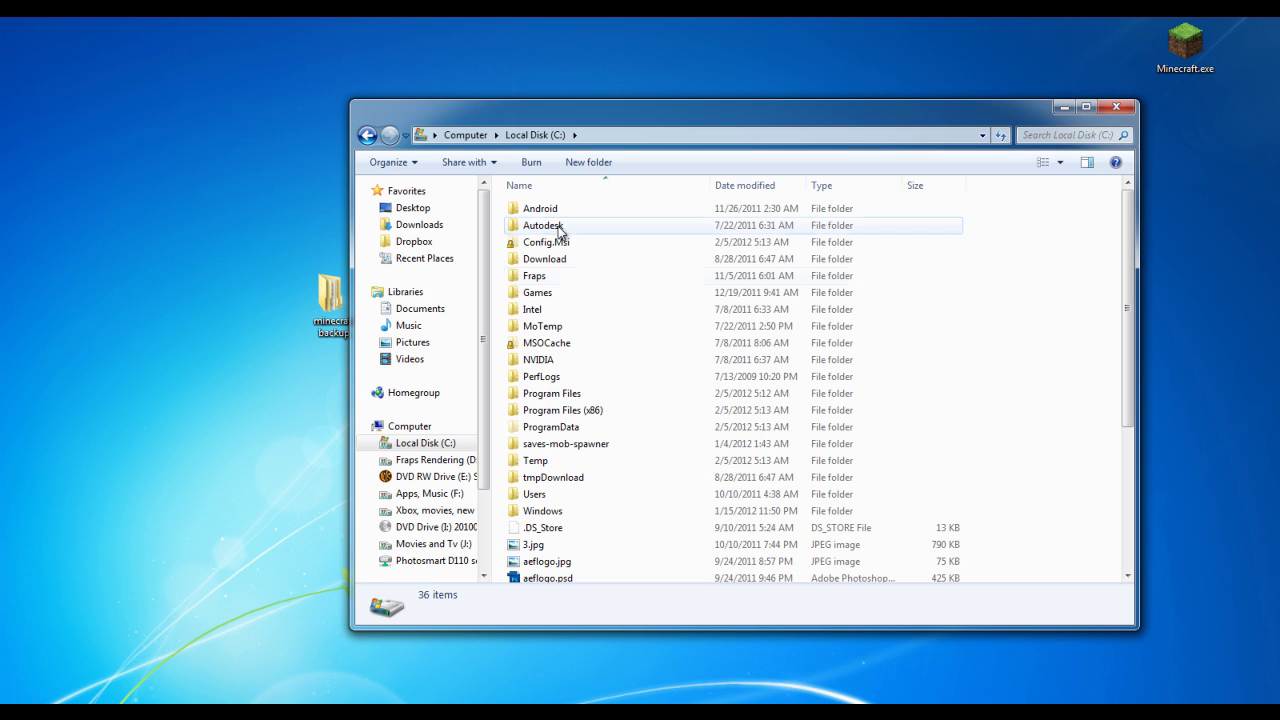
double_click(541, 494)
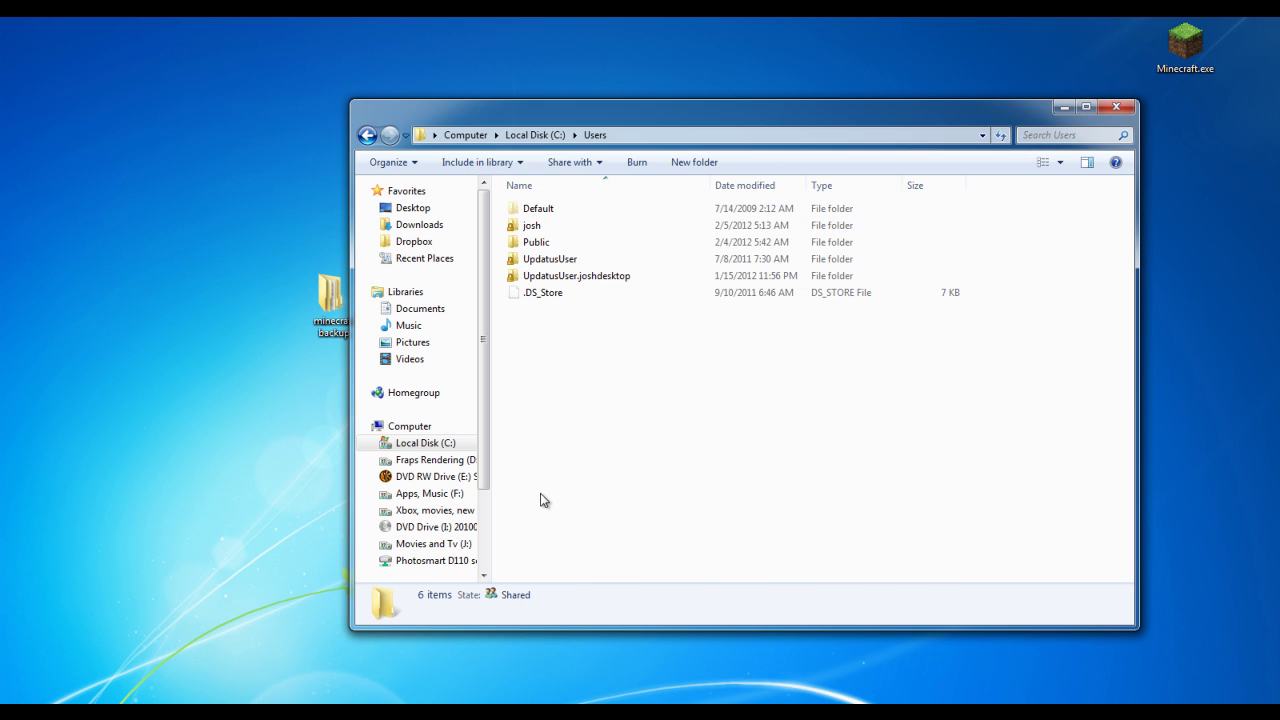
left_click(535, 226)
double_click(535, 226)
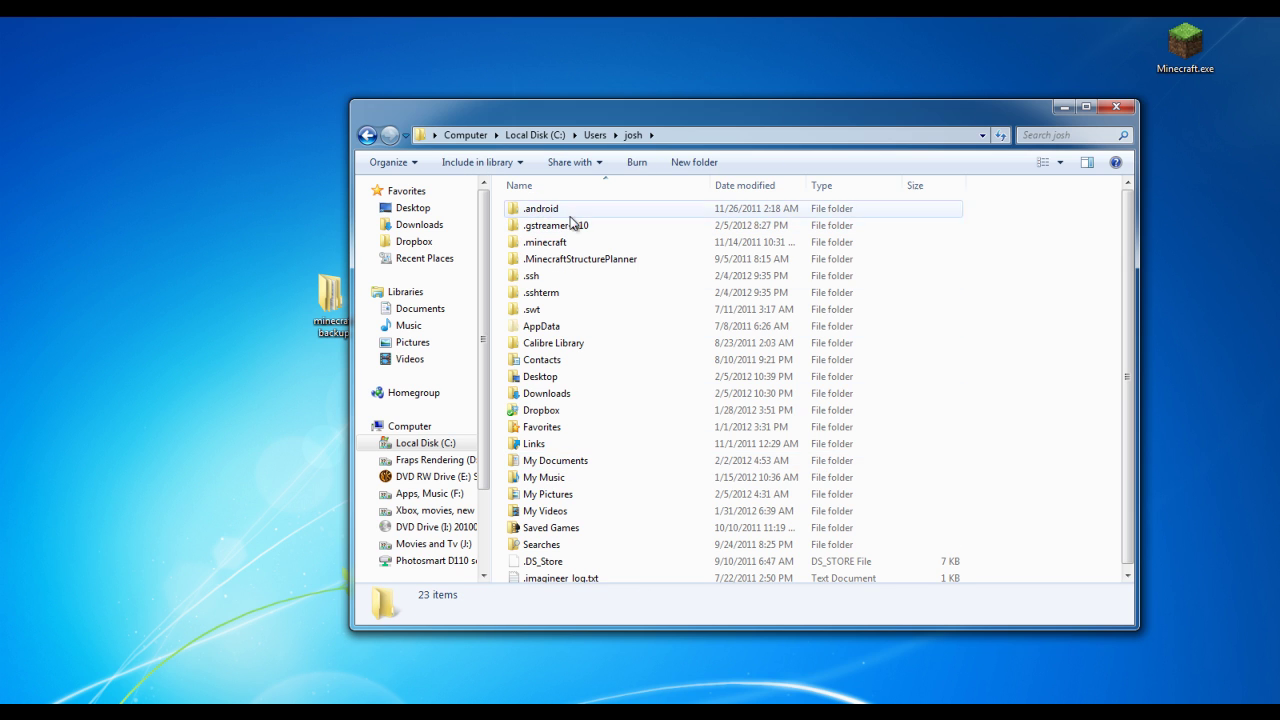
left_click(530, 326)
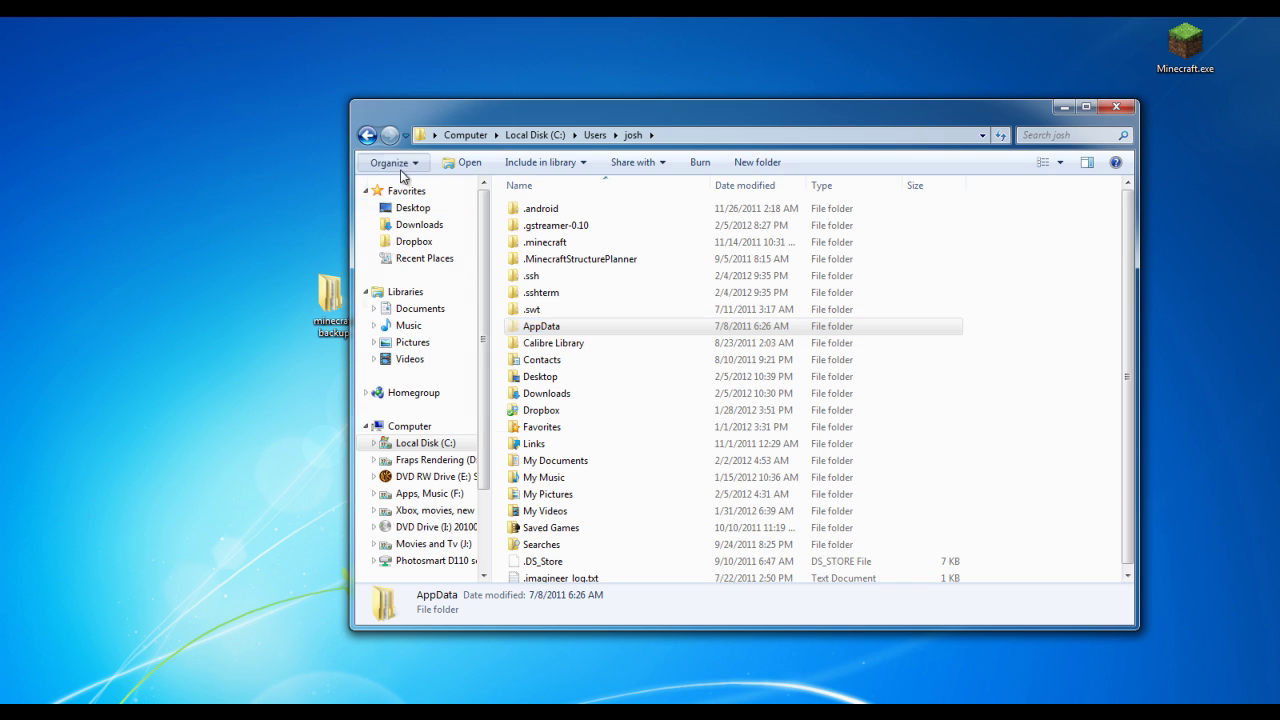
Check the folder view option for showing hidden files, folders, and drives, leaving the dialog without applying changes.
left_click(398, 163)
left_click(420, 324)
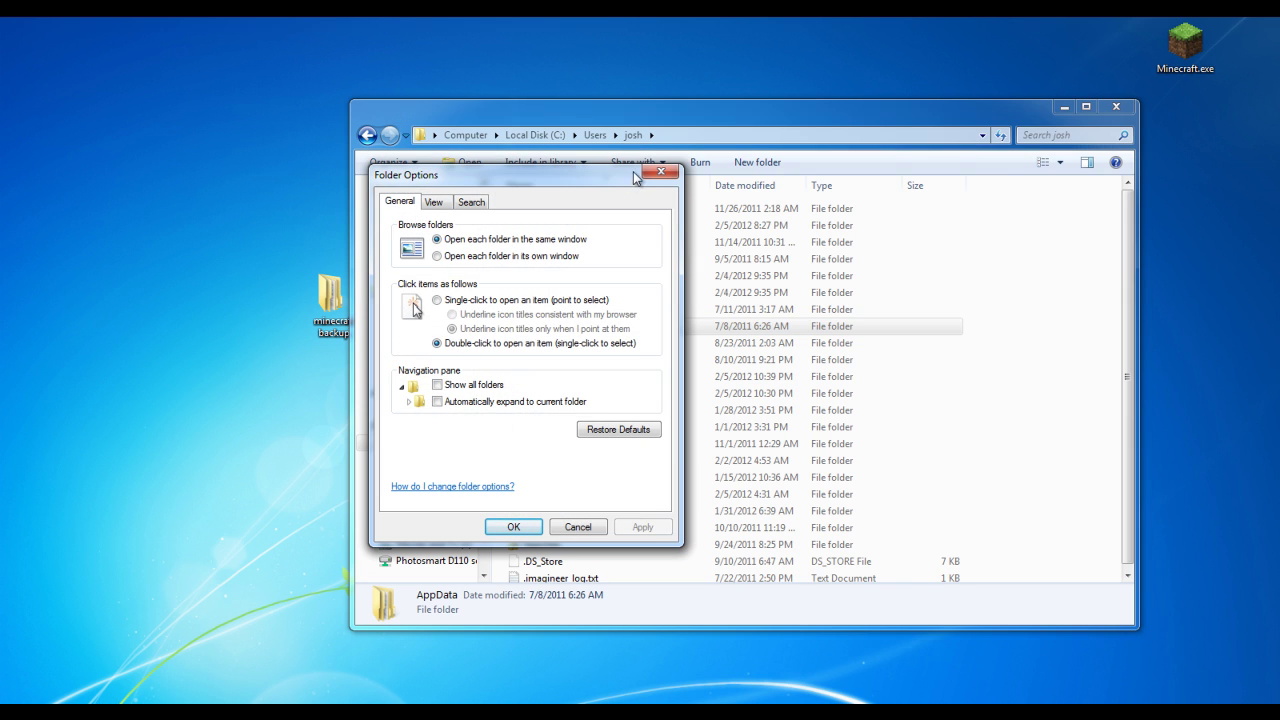
left_click(656, 172)
left_click(395, 162)
left_click(420, 322)
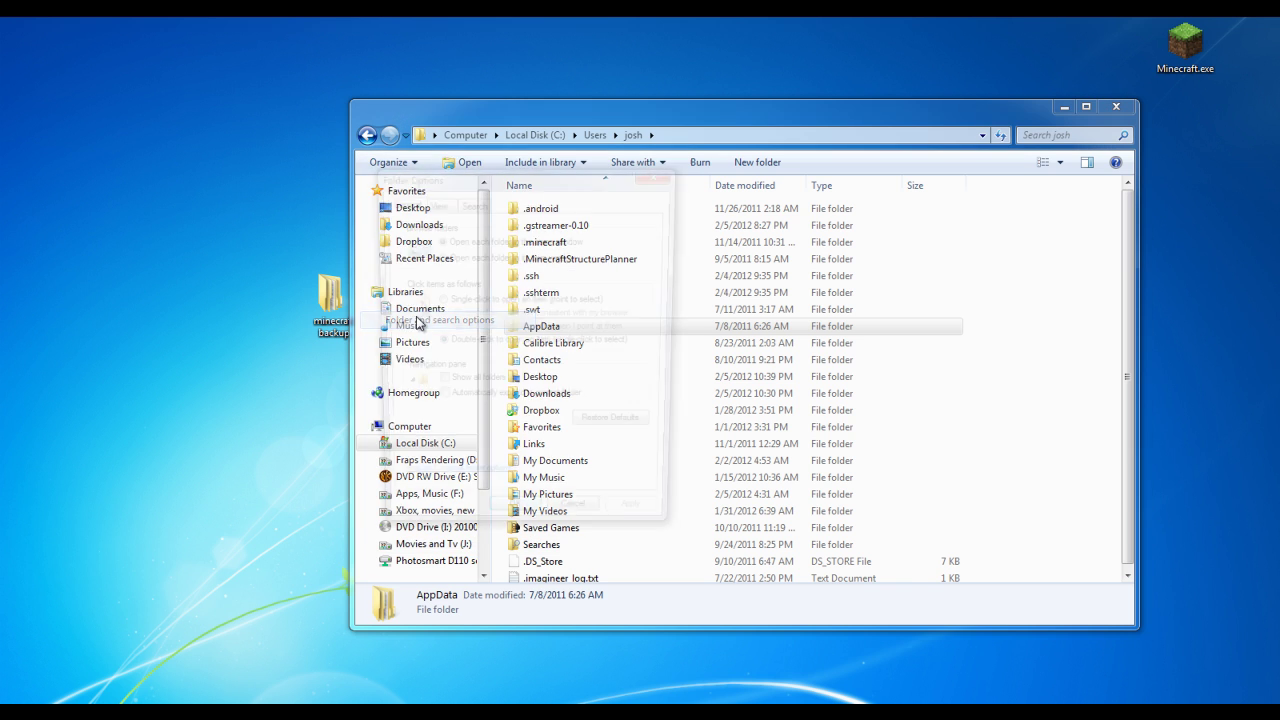
left_click(440, 203)
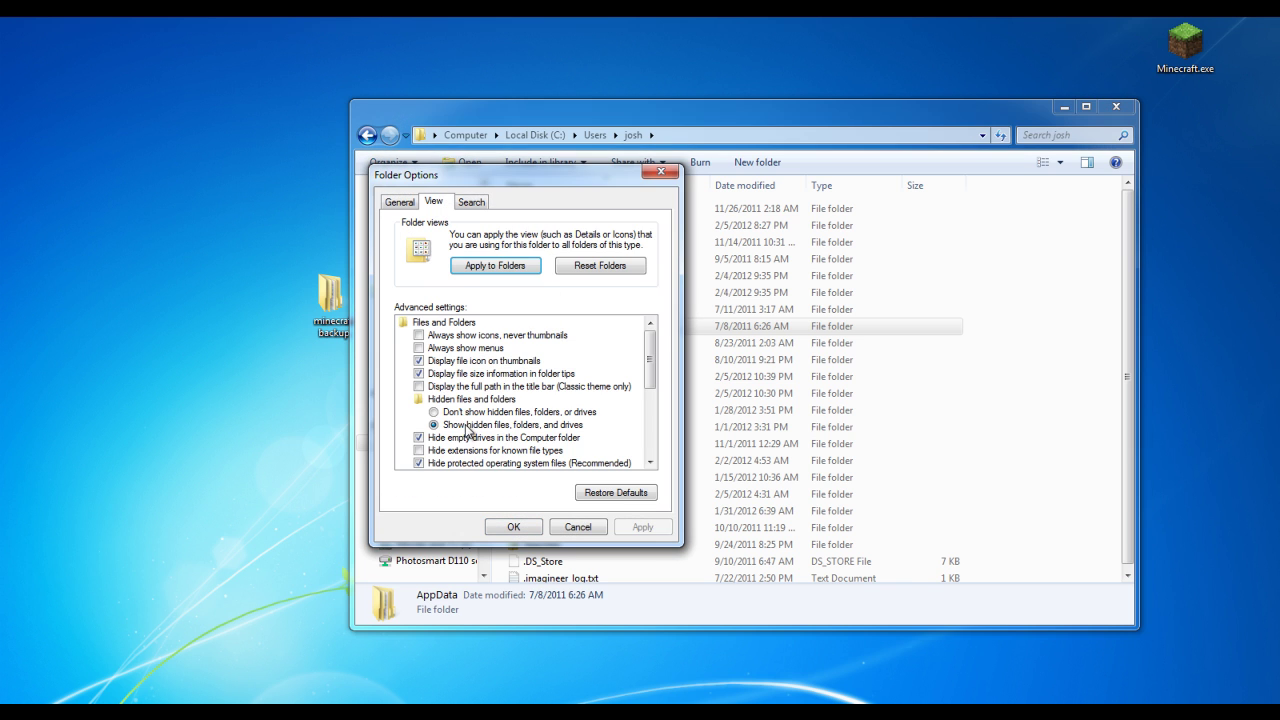
left_click(435, 425)
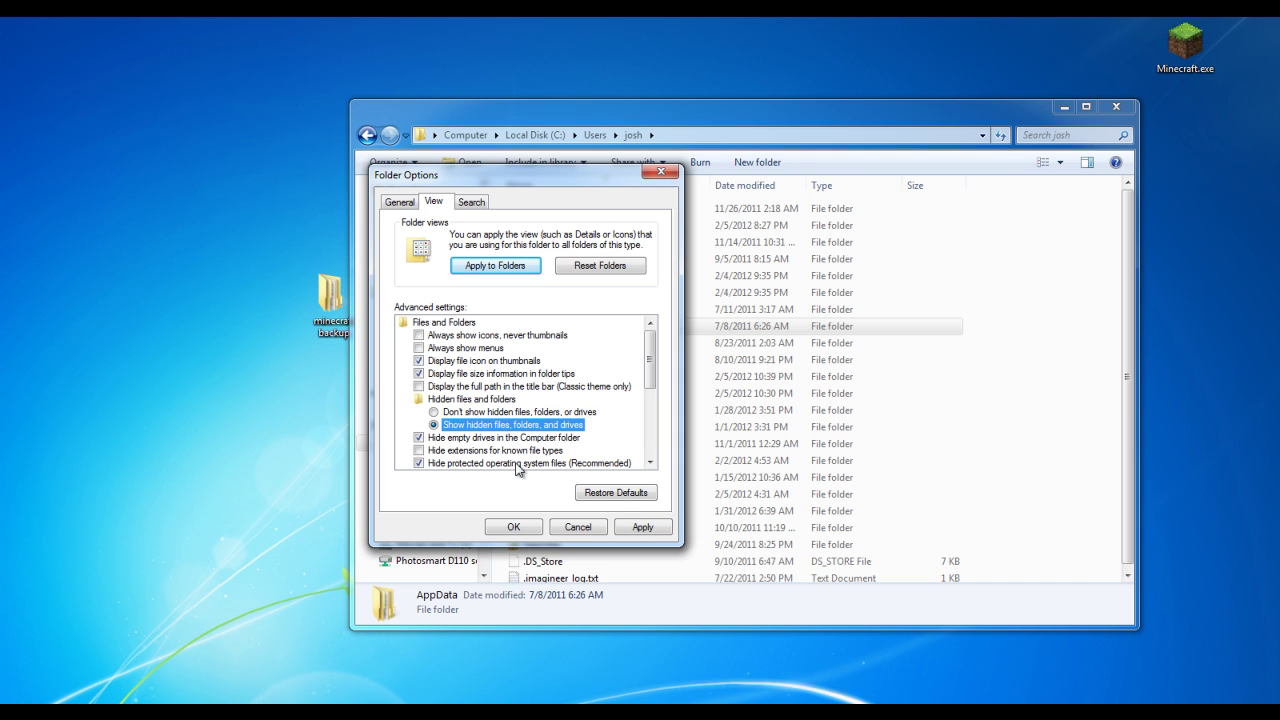
left_click(571, 528)
Move the .minecraft folder from AppData\Roaming into the minecraft backup folder on the desktop.
double_click(563, 326)
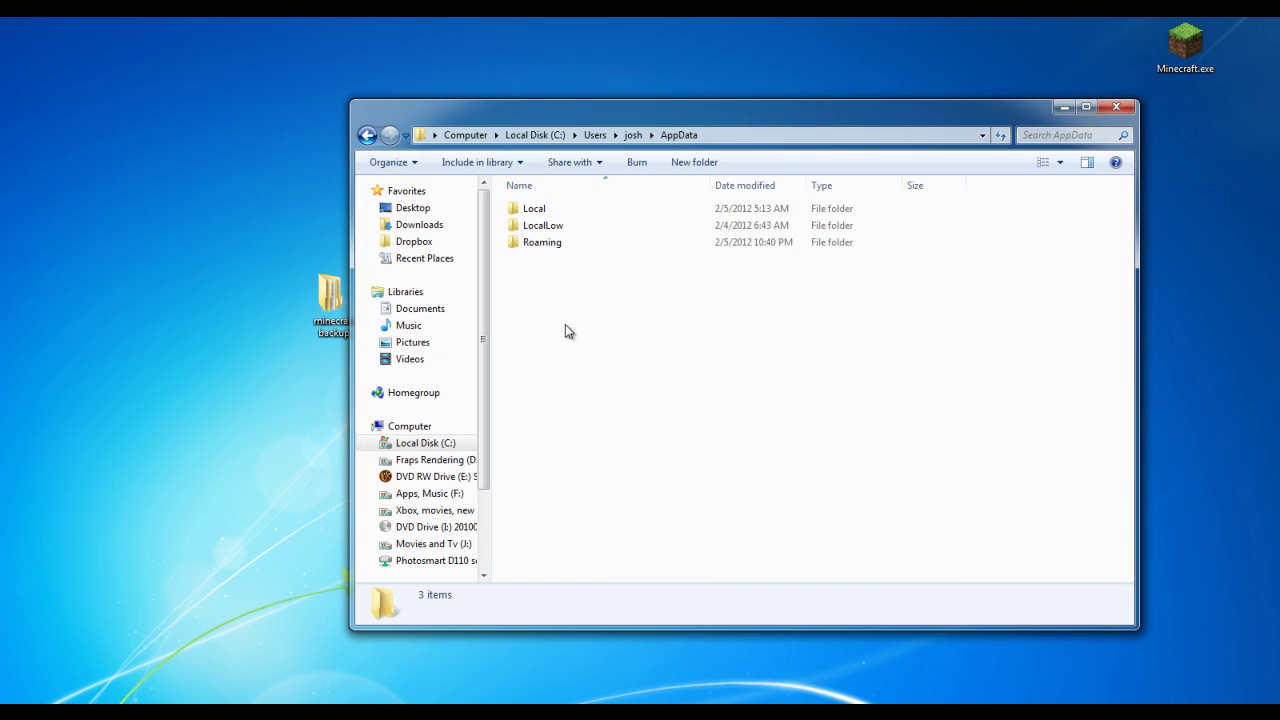
double_click(560, 243)
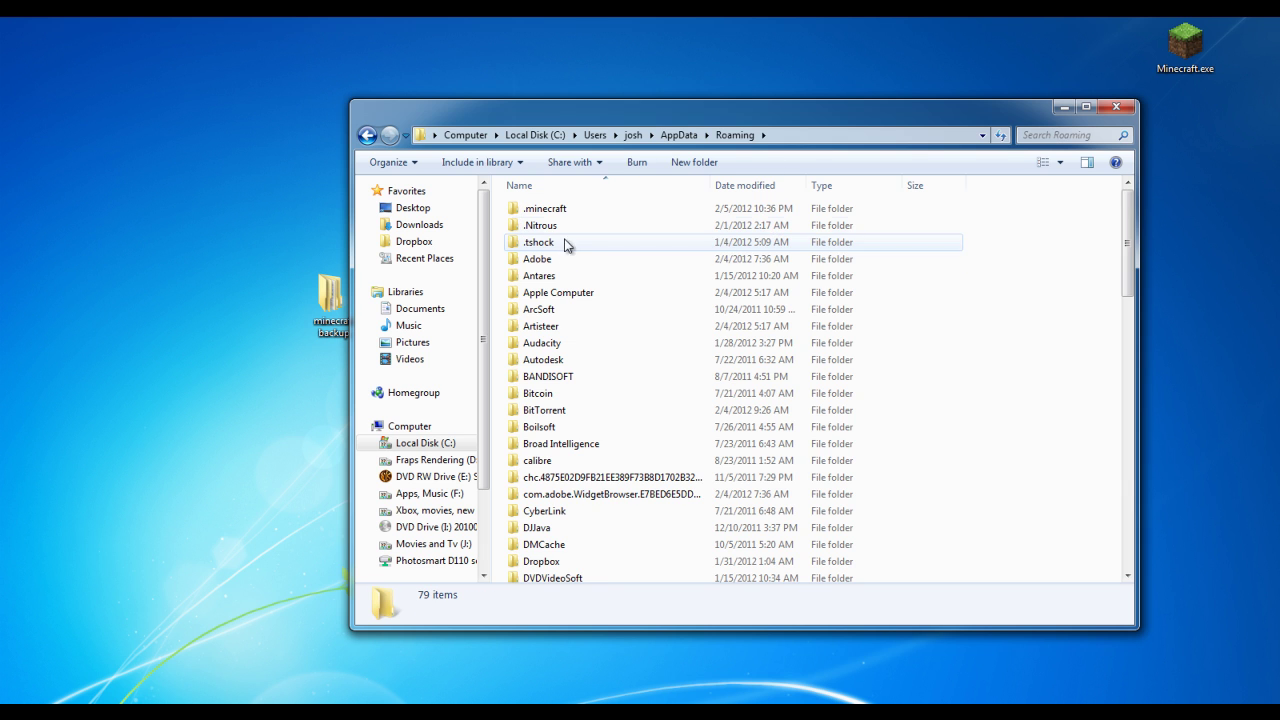
left_click(540, 208)
left_click_drag(470, 110, 651, 102)
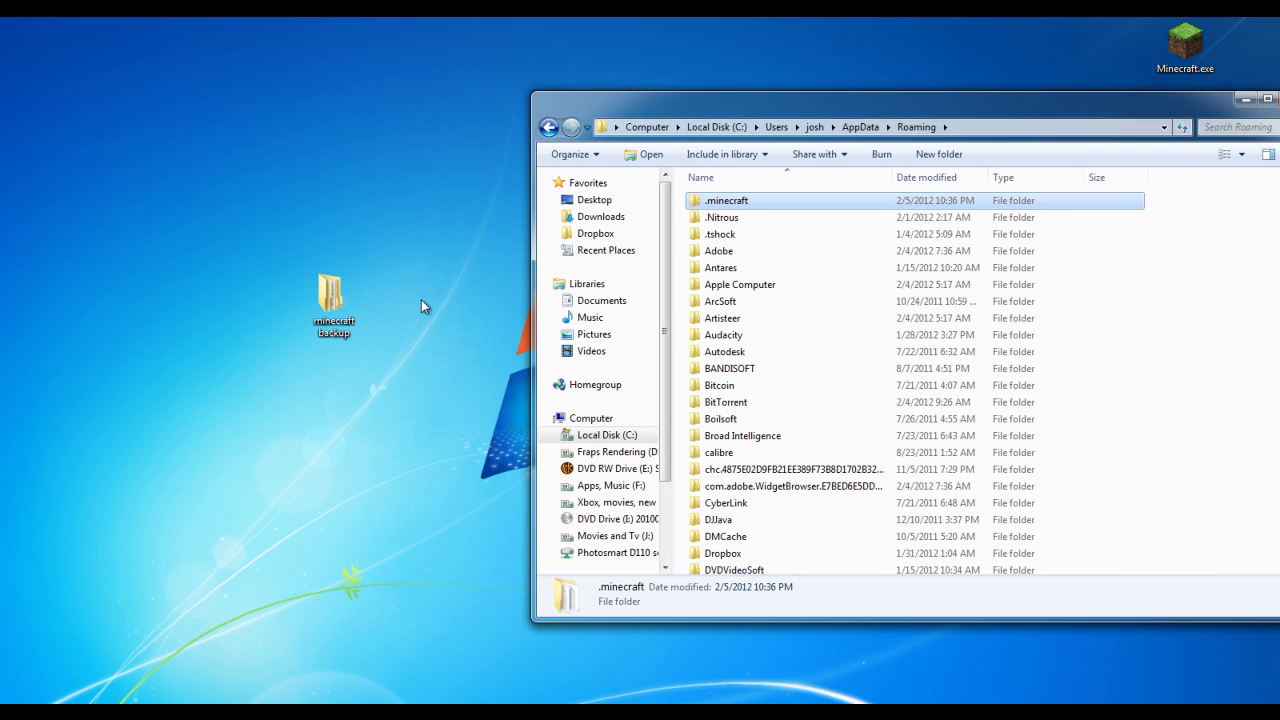
double_click(331, 300)
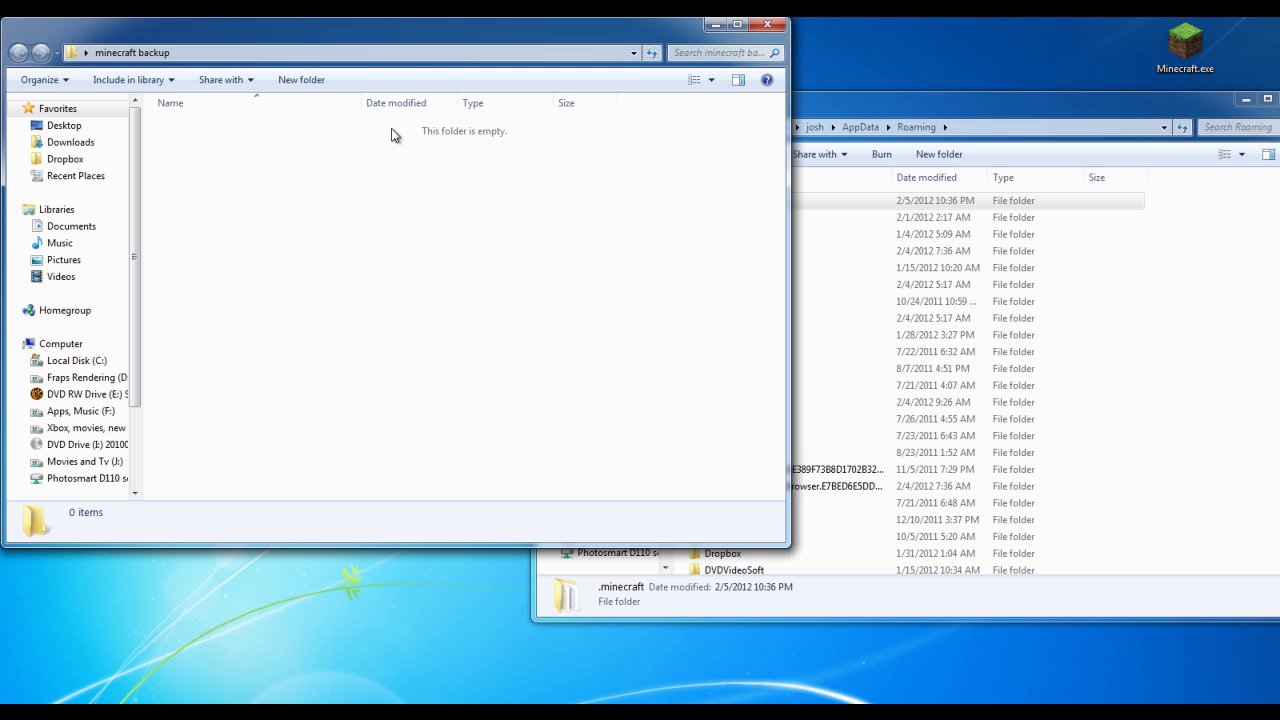
left_click_drag(329, 37, 323, 68)
left_click(839, 100)
left_click_drag(700, 200, 414, 234)
left_click(938, 147)
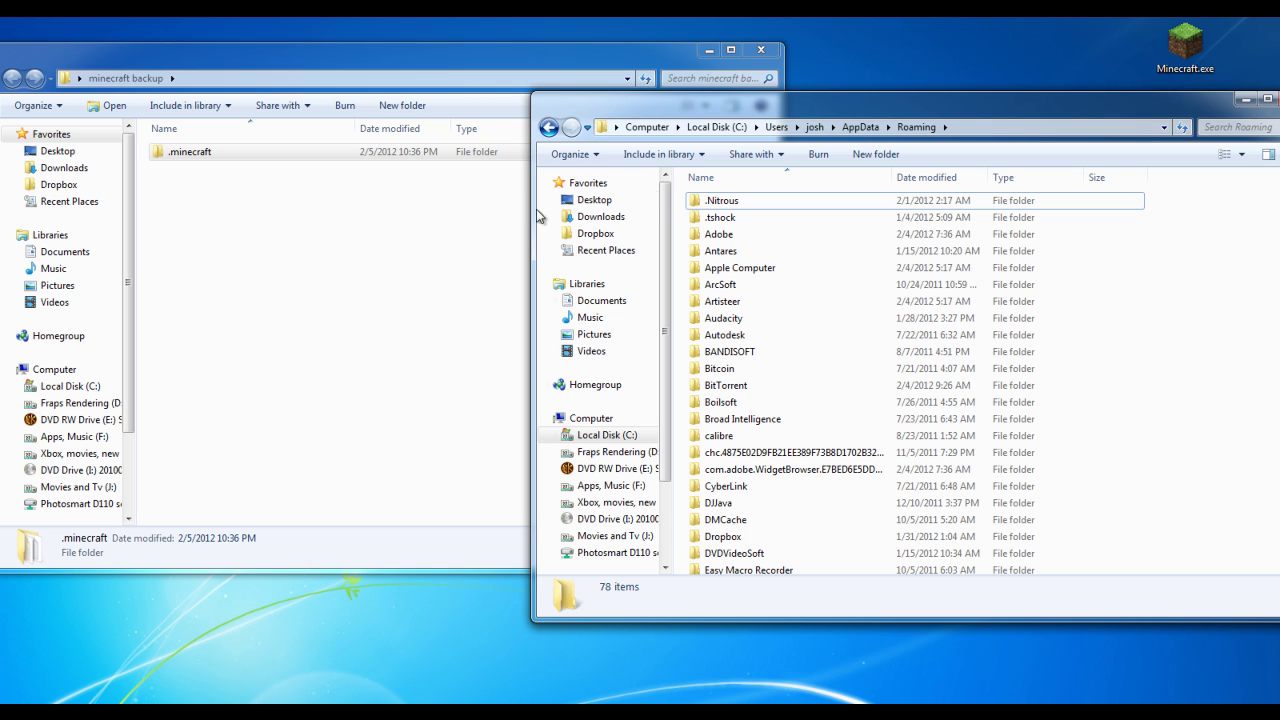
Create a new folder named tekkit inside the minecraft backup folder.
left_click_drag(747, 108, 544, 137)
left_click(267, 208)
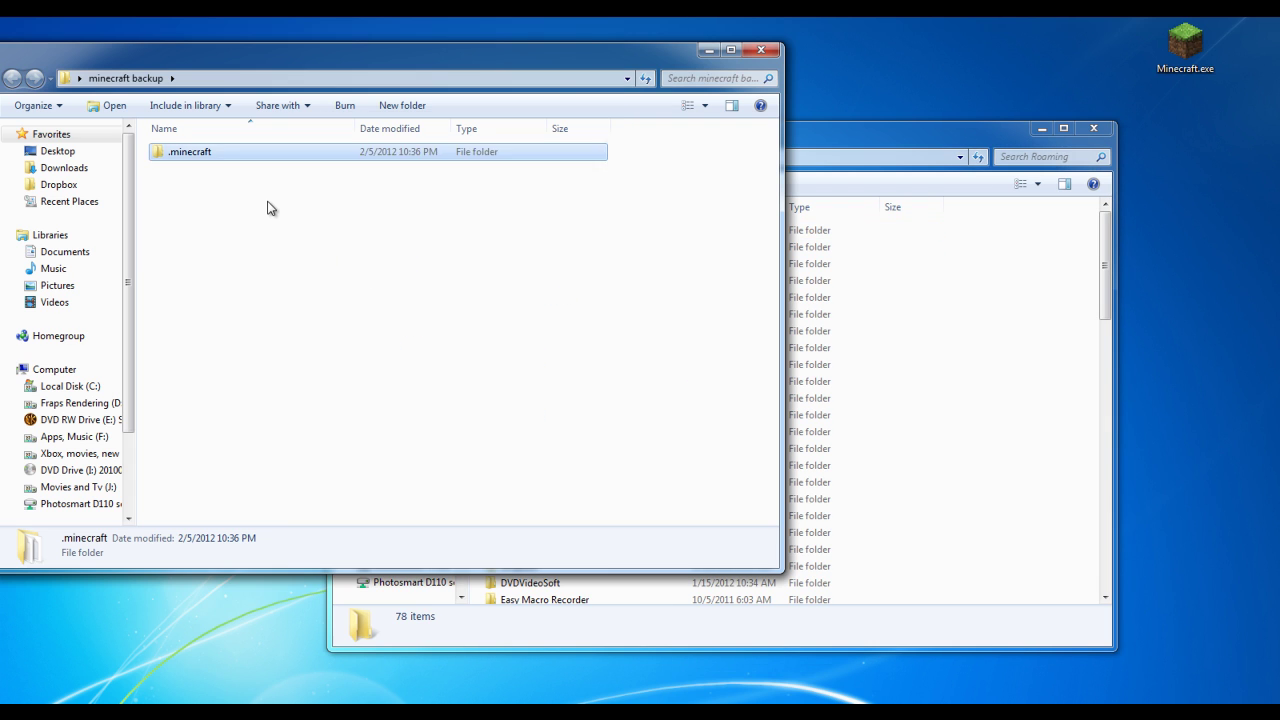
left_click(267, 208)
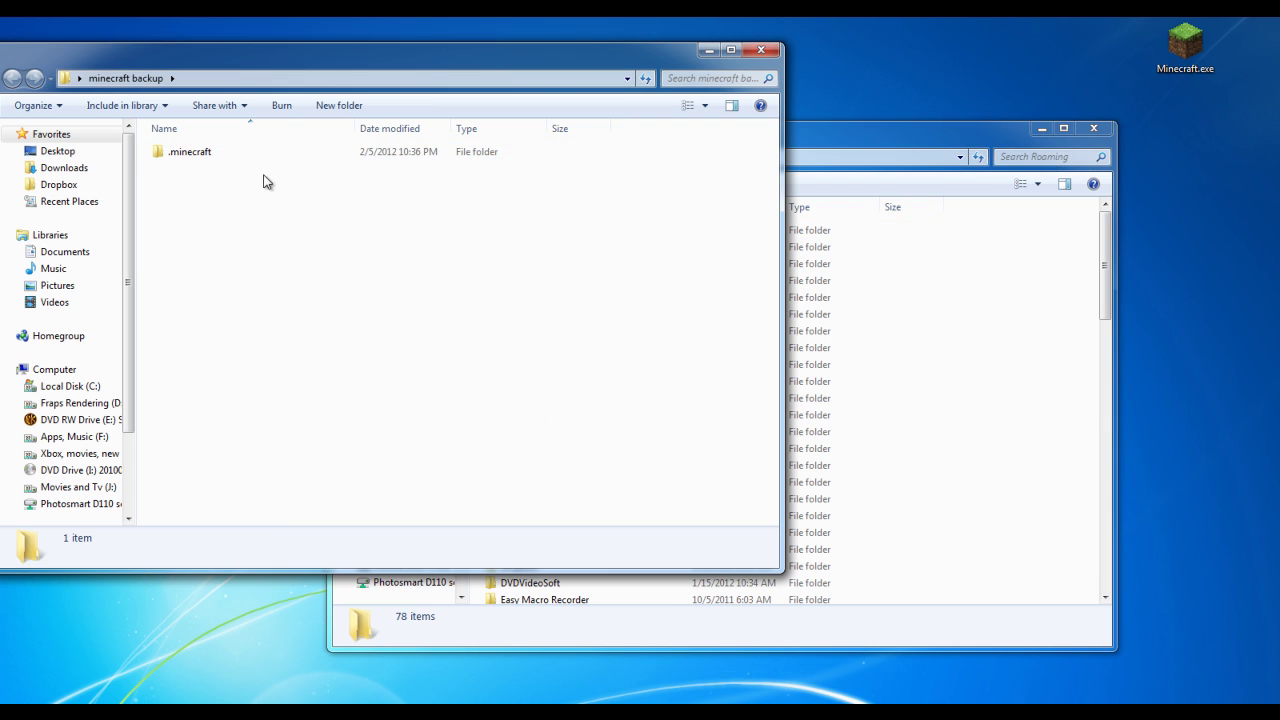
left_click(849, 262)
right_click(197, 196)
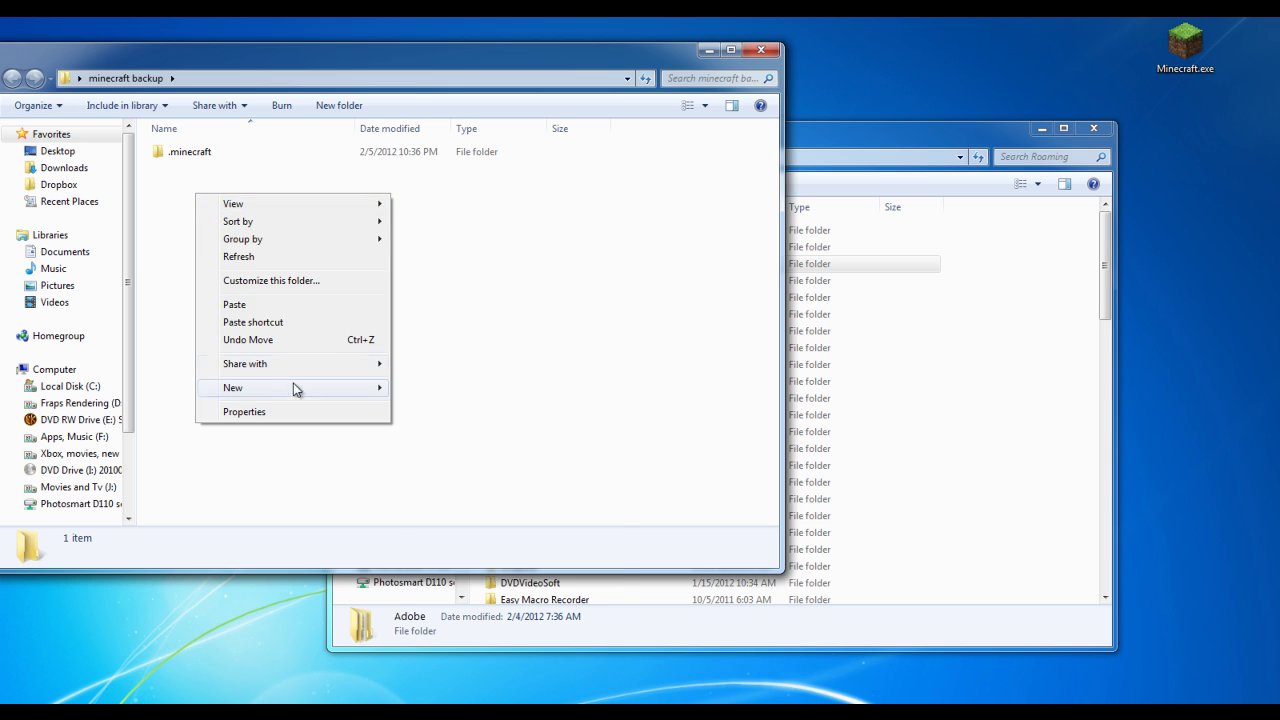
mouse_move(300, 387)
left_click(440, 383)
type("tekkit")
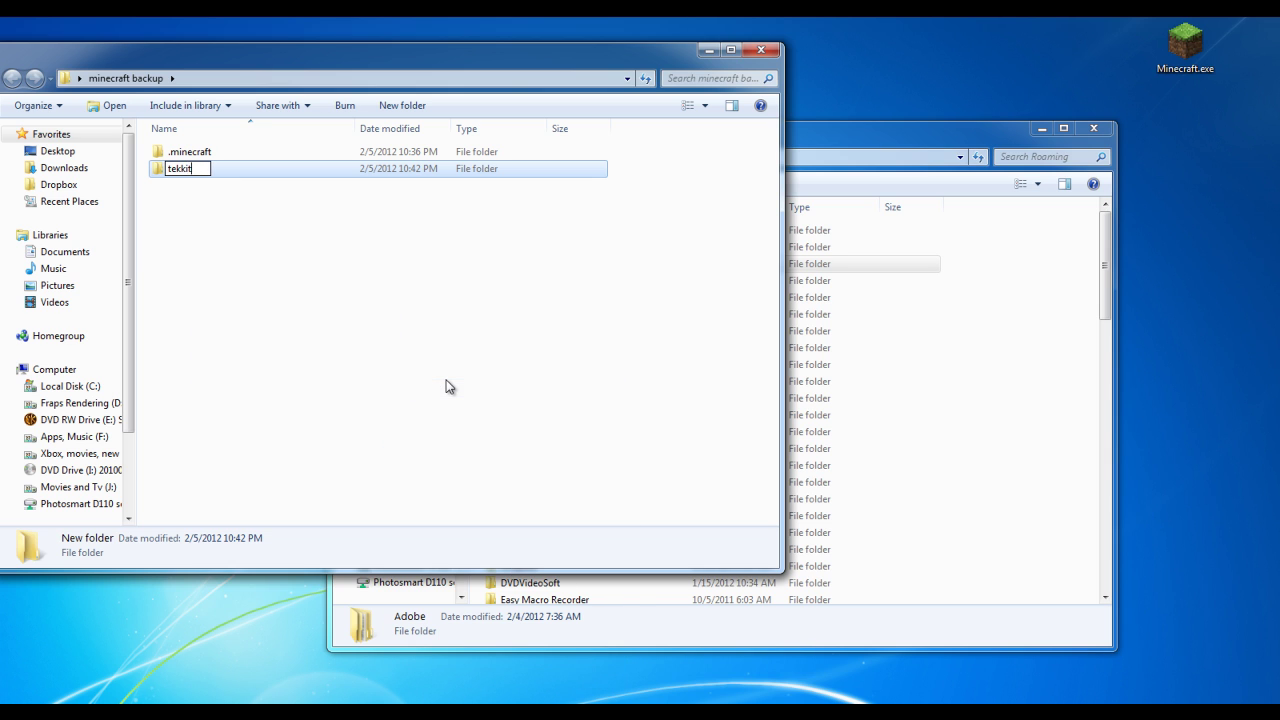
left_click(450, 387)
Move the .minecraft folder into the tekkit folder and check the tekkit folder's contents.
left_click_drag(185, 151, 193, 174)
left_click(192, 157)
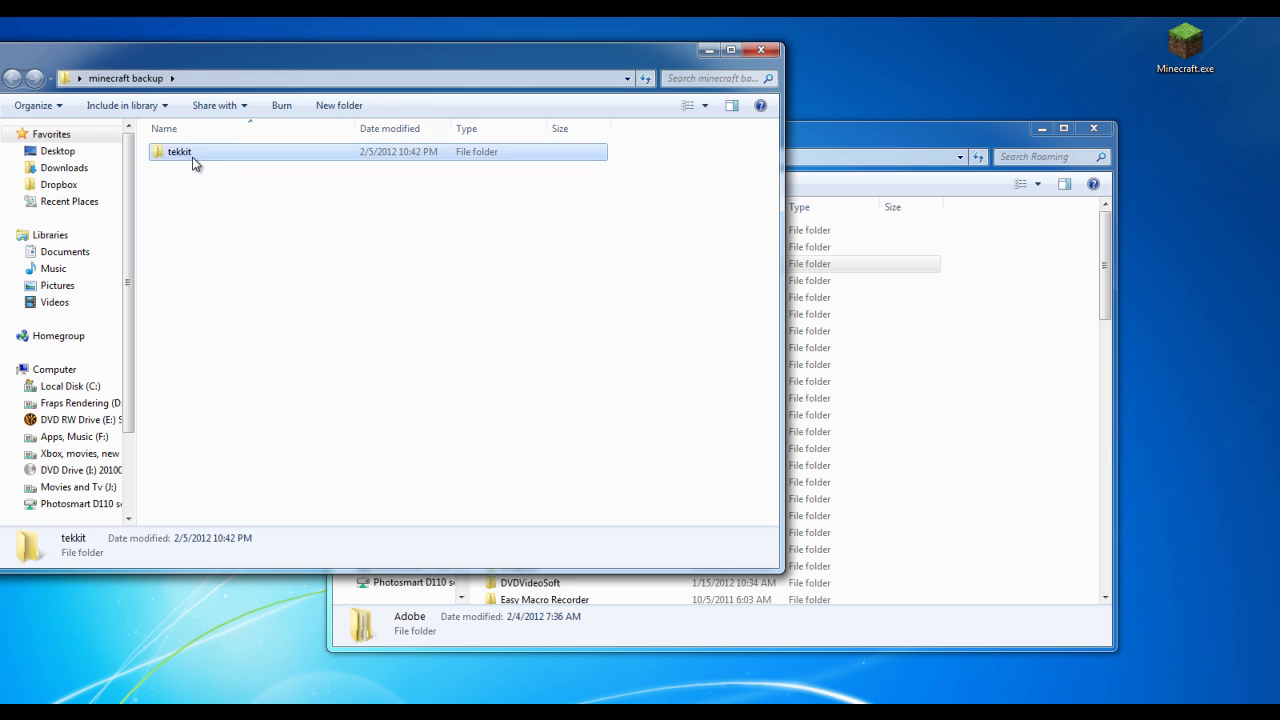
double_click(192, 157)
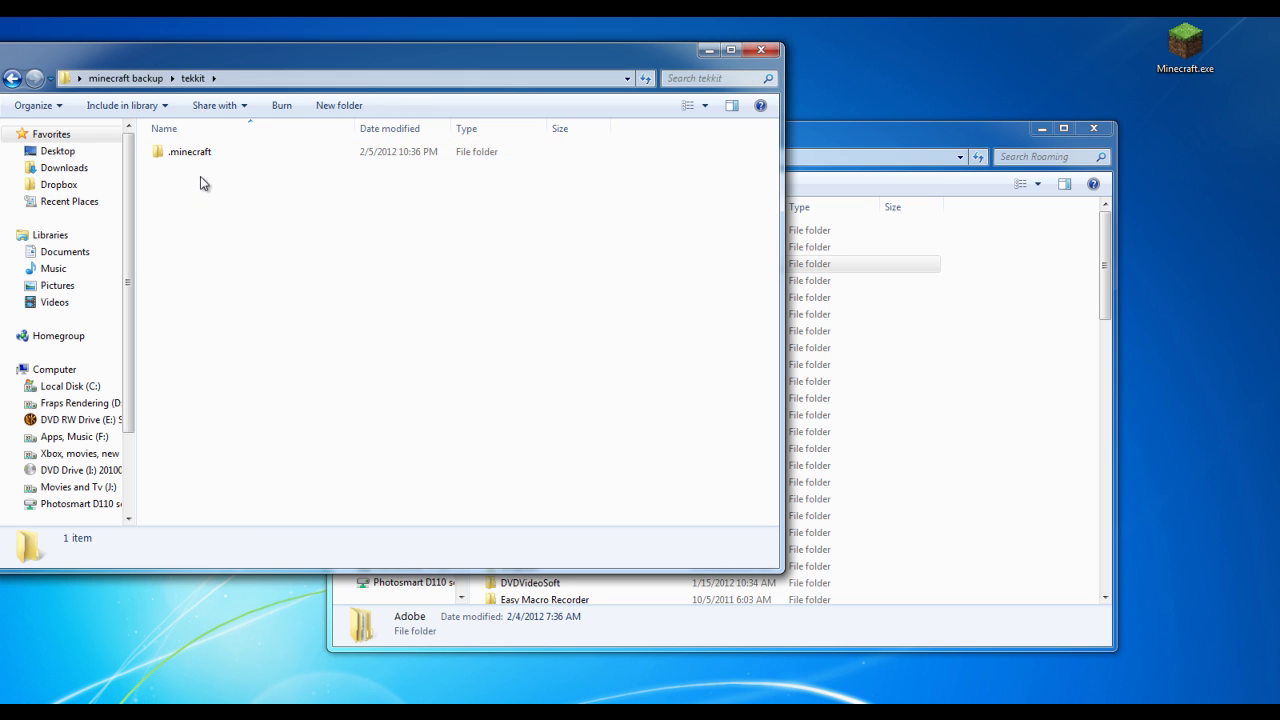
left_click(854, 133)
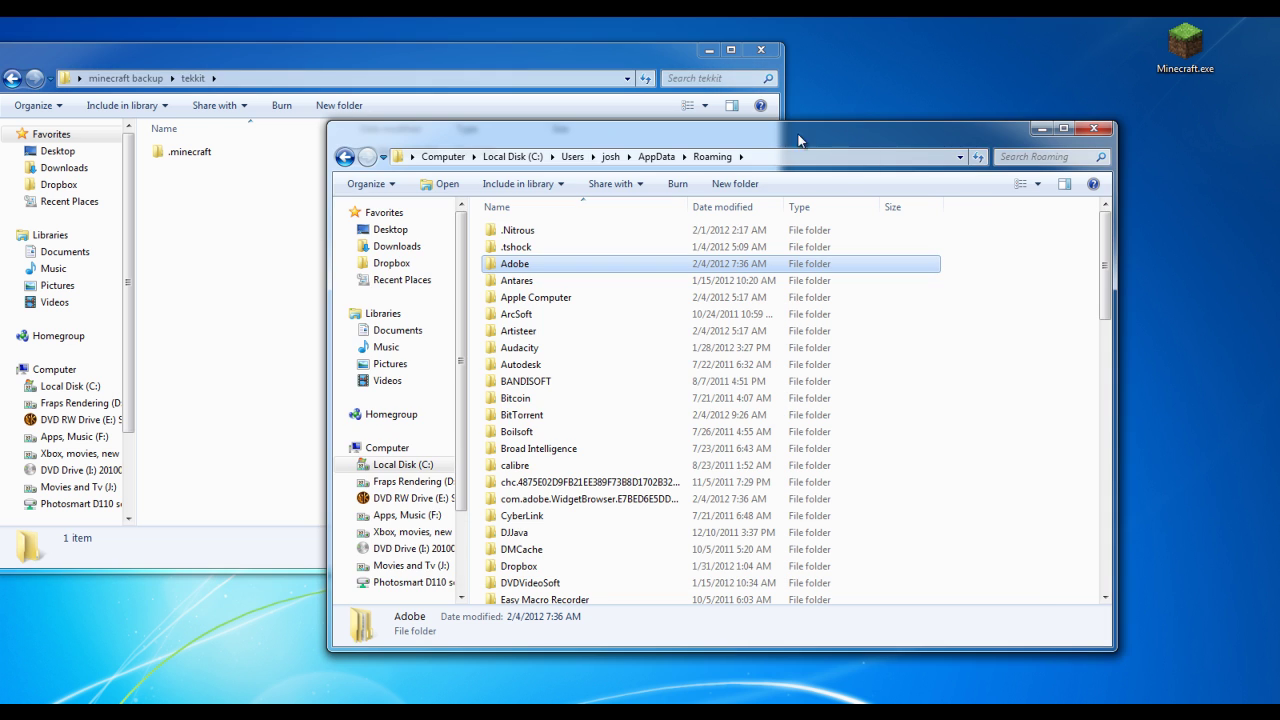
left_click(12, 78)
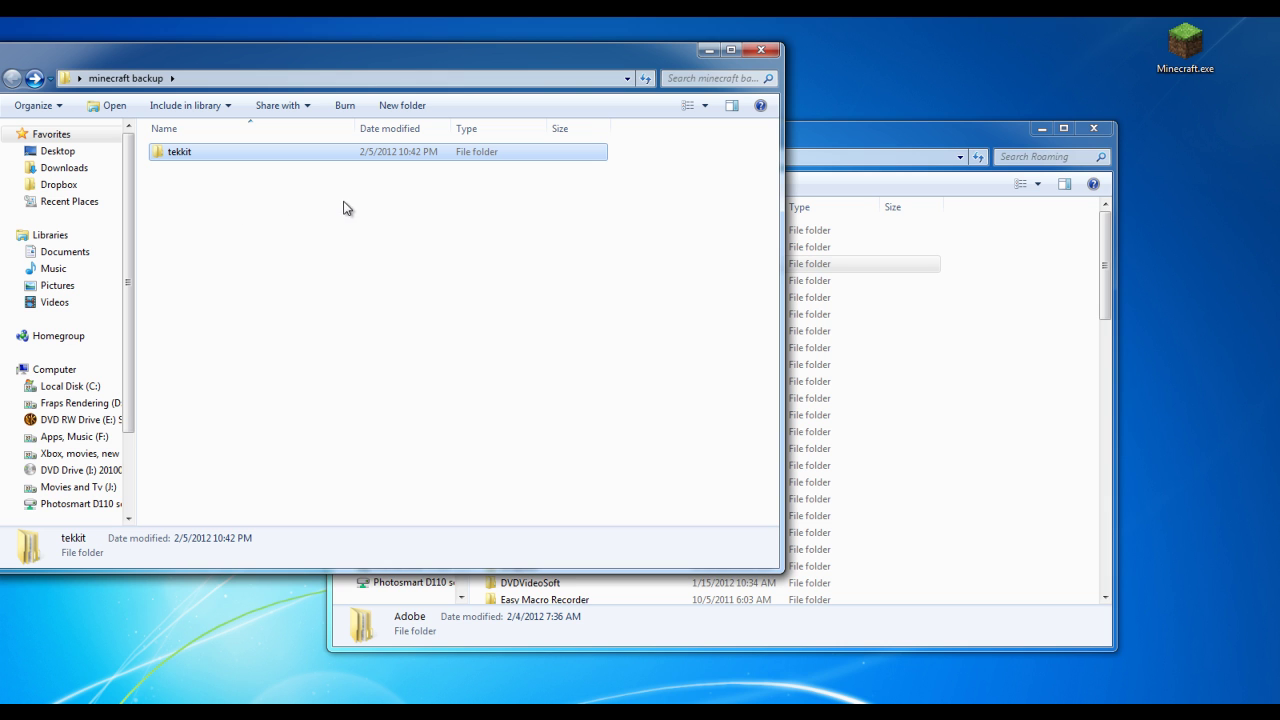
Close the minecraft backup and Roaming folder windows.
left_click(761, 49)
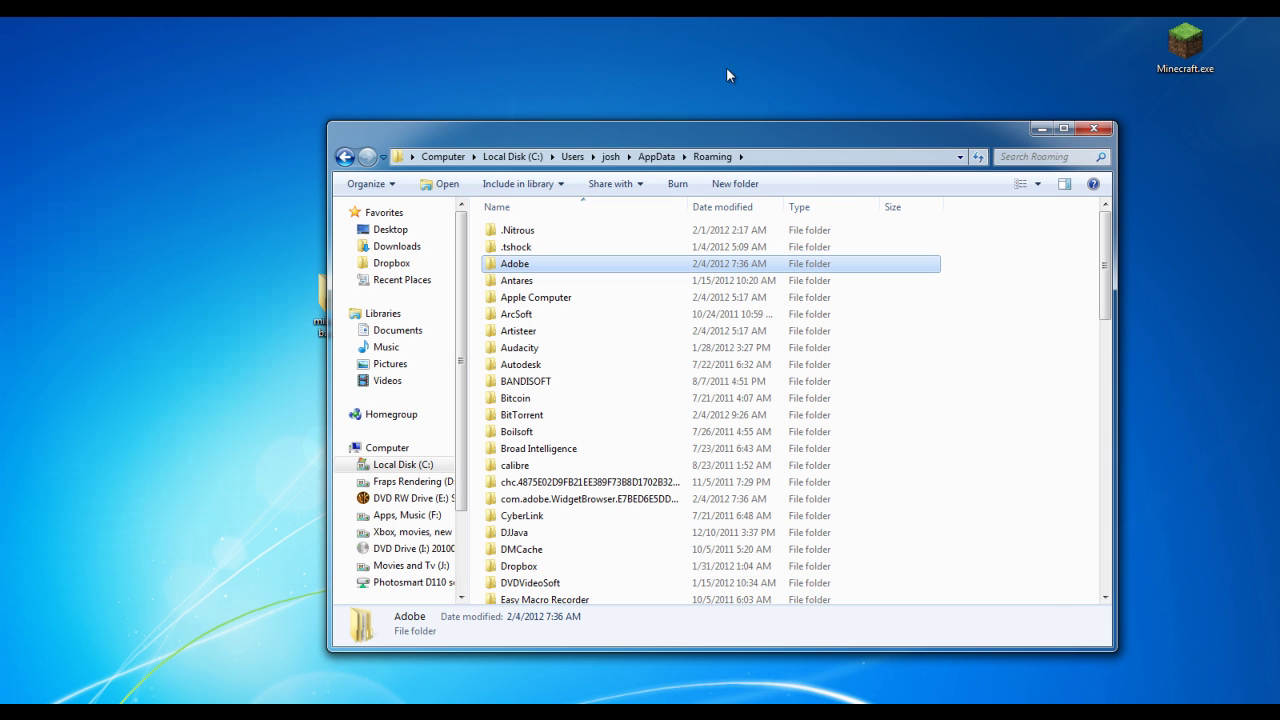
left_click_drag(604, 133, 685, 139)
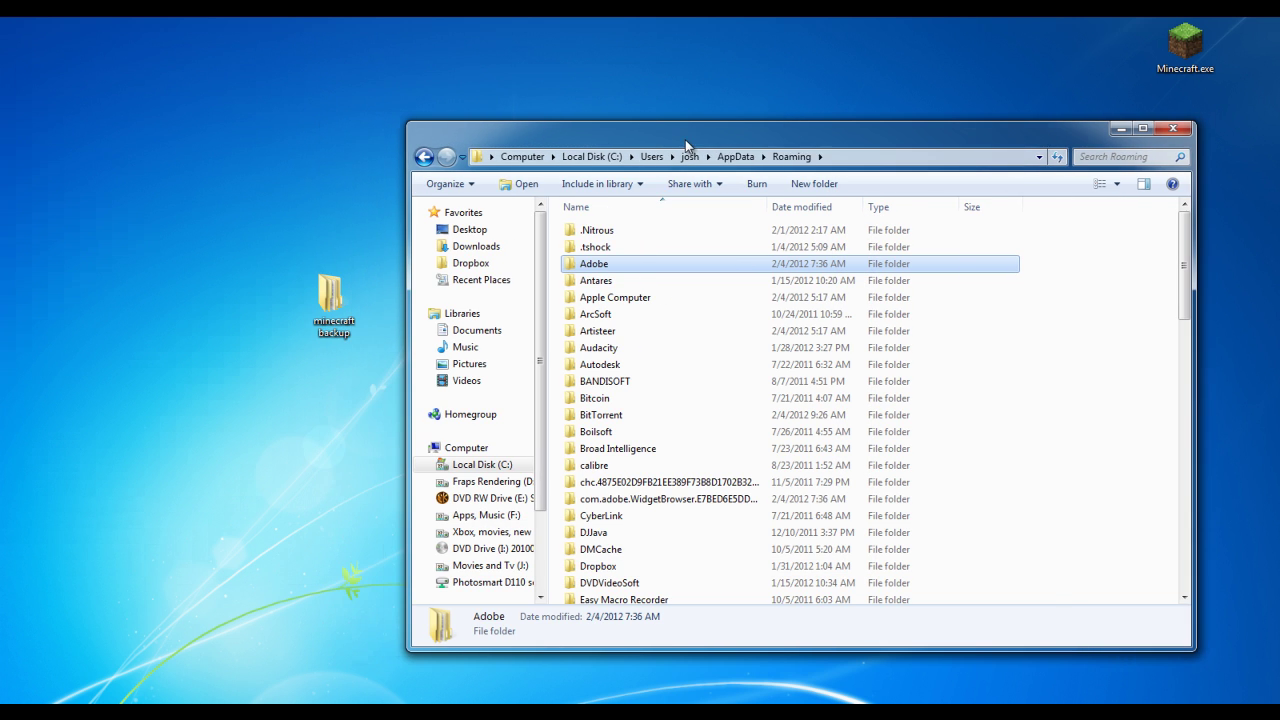
left_click(1178, 128)
Run Minecraft.exe from the desktop, allow it past the security warning, and log in through the launcher.
double_click(1188, 48)
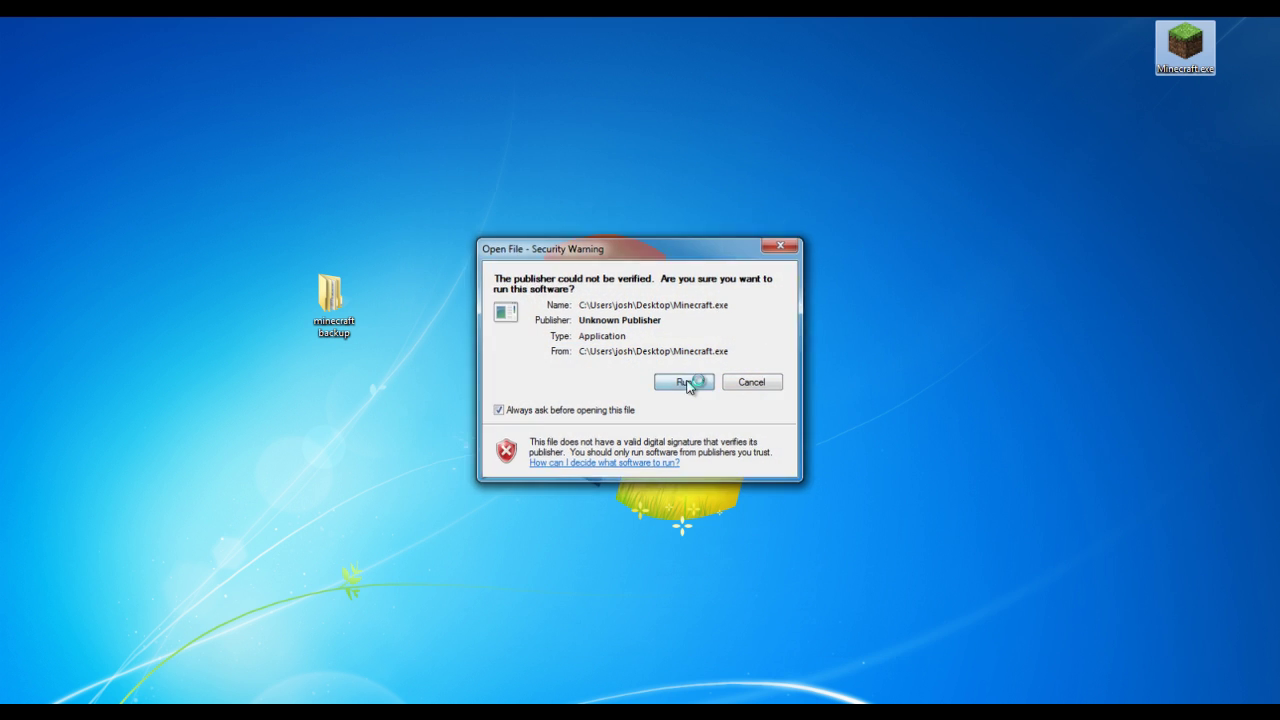
left_click(689, 382)
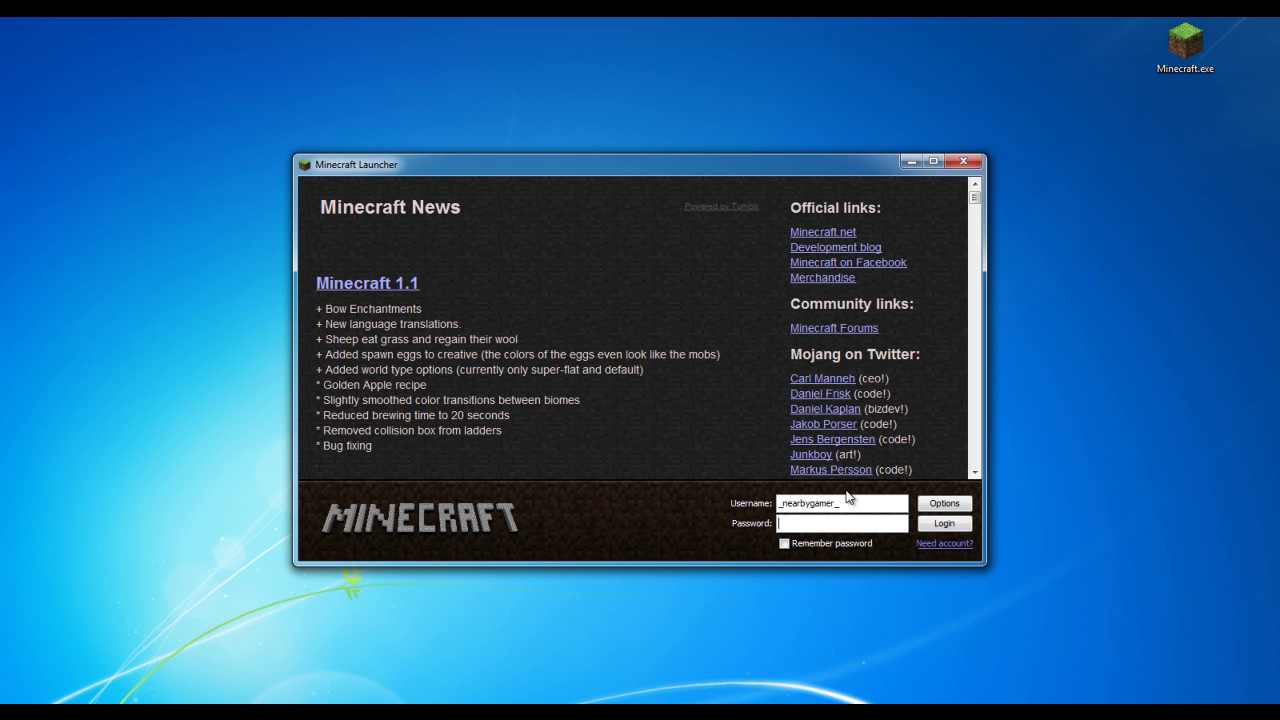
left_click(922, 524)
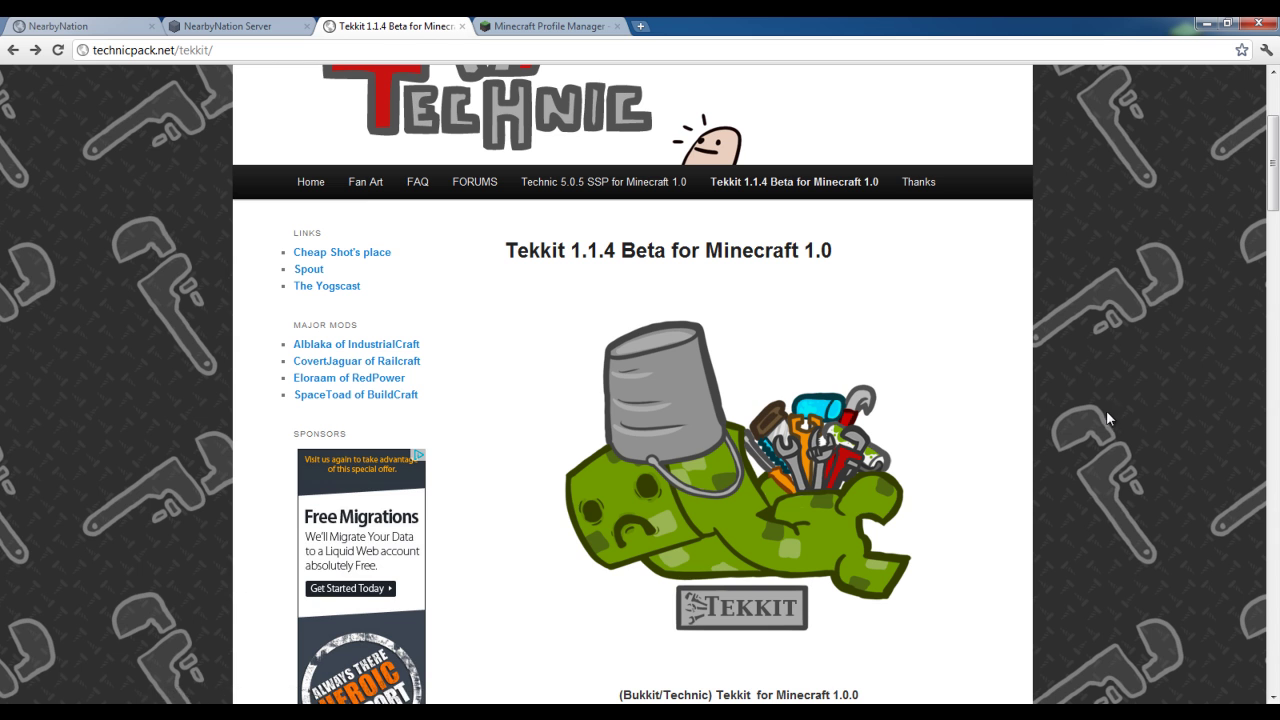
Go from the Tekkit page in the browser to the MCNostalgia forum topic and find the MCNostalgia2.0.2 download link.
scroll(1106, 410, "down", 3)
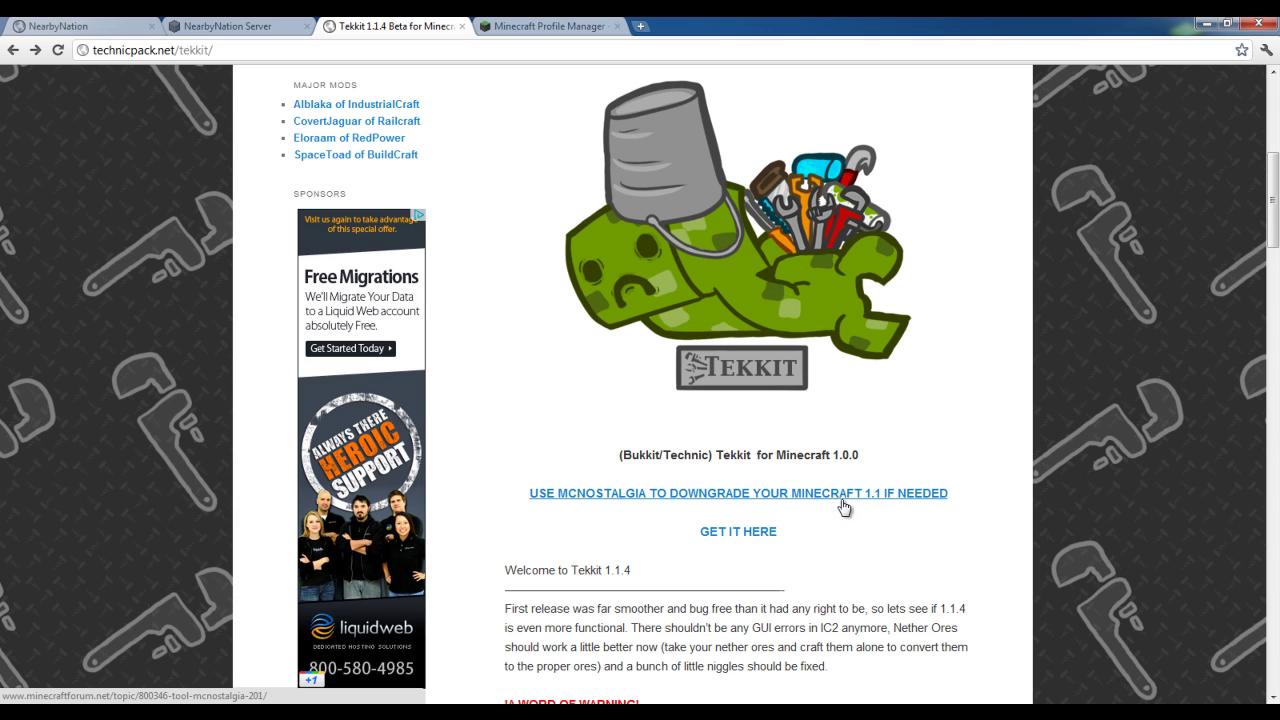
left_click(750, 534)
scroll(672, 494, "down", 4)
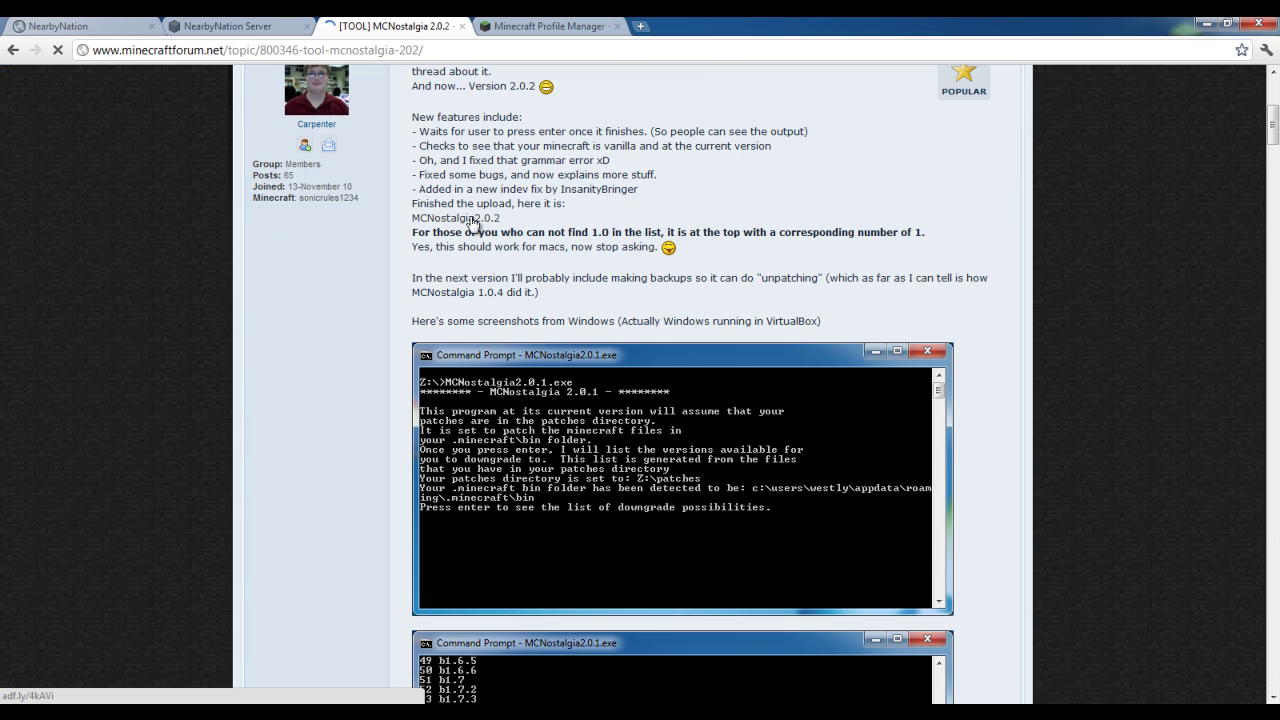
left_click(1266, 50)
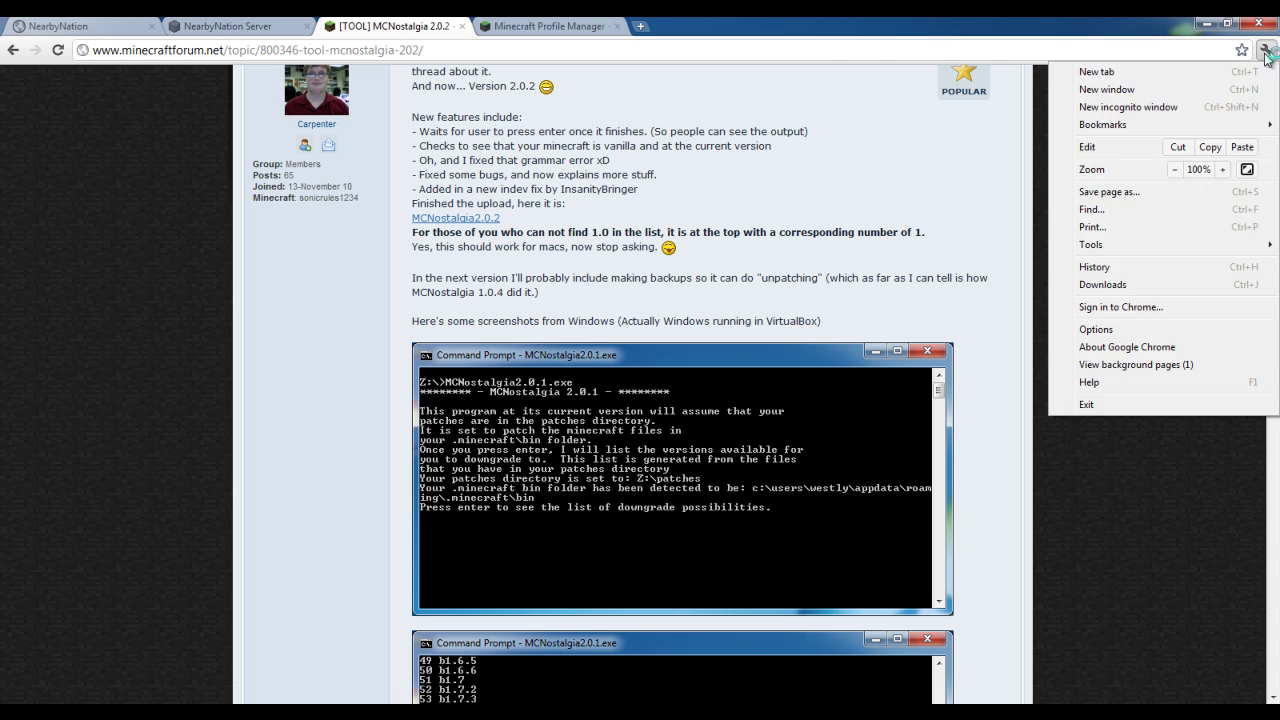
left_click(724, 239)
Follow the MCNostalgia2.0.2 link, skip the adf.ly ad, and download mcnostalgia2.0.2.zip from MediaFire.
left_click(498, 220)
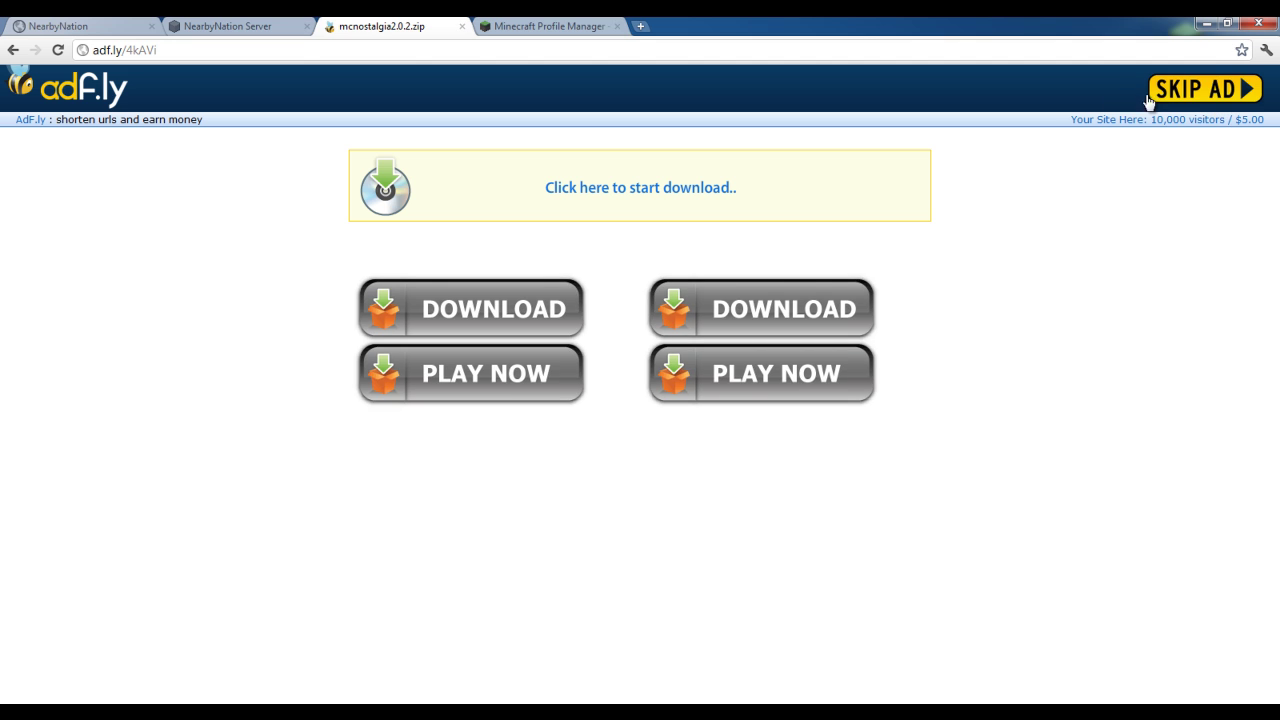
left_click(1149, 97)
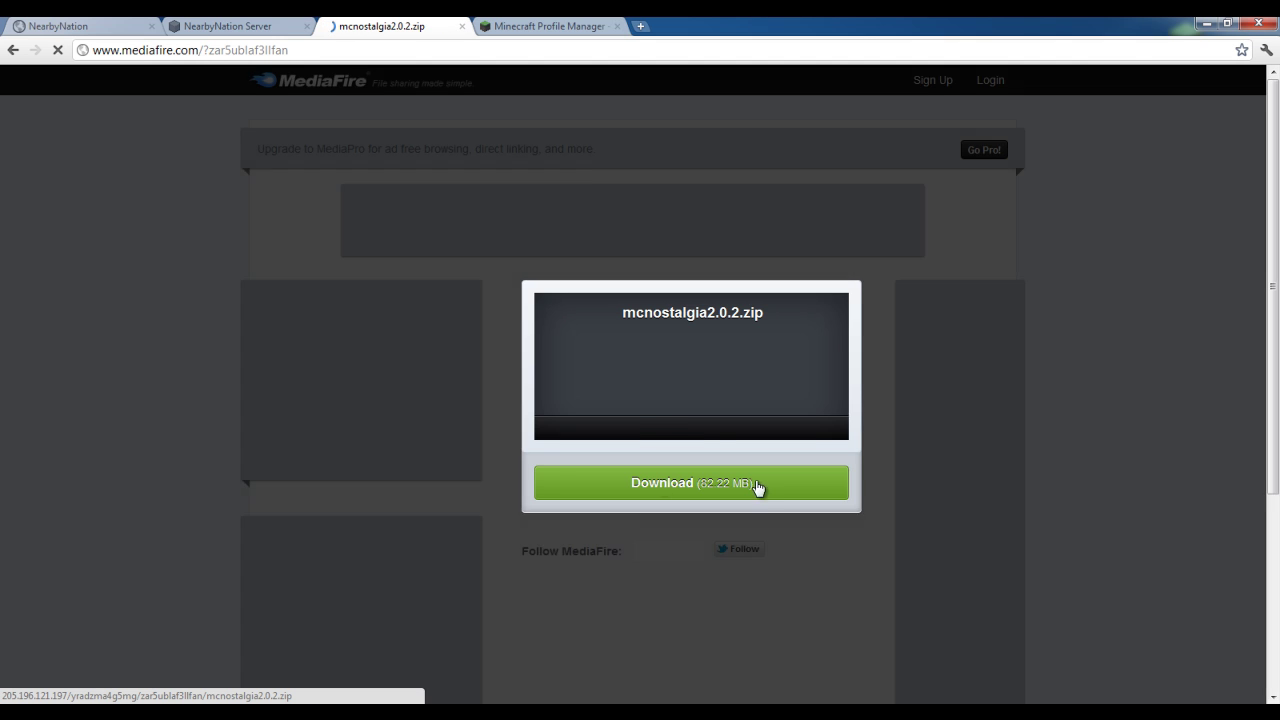
left_click(755, 486)
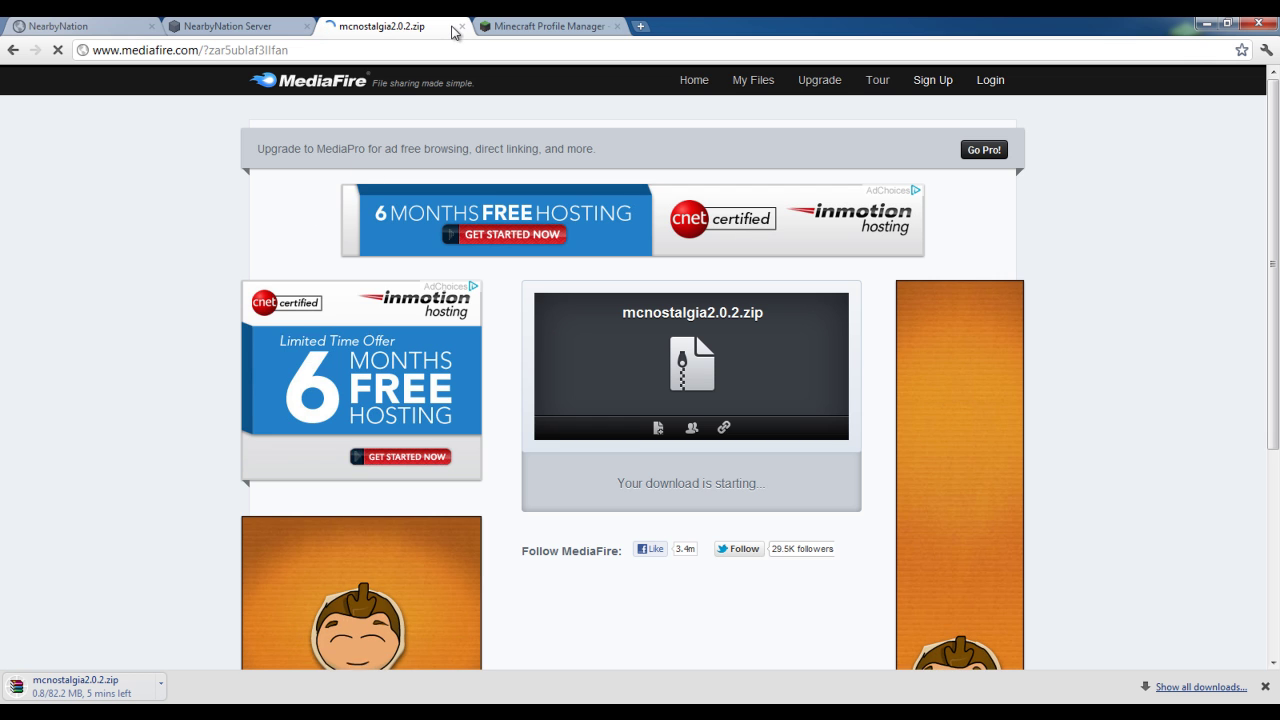
Close the MediaFire tab, then search Google for "tekkit" in a new tab and open the Tekkit 1.1.4 Beta page.
left_click(461, 27)
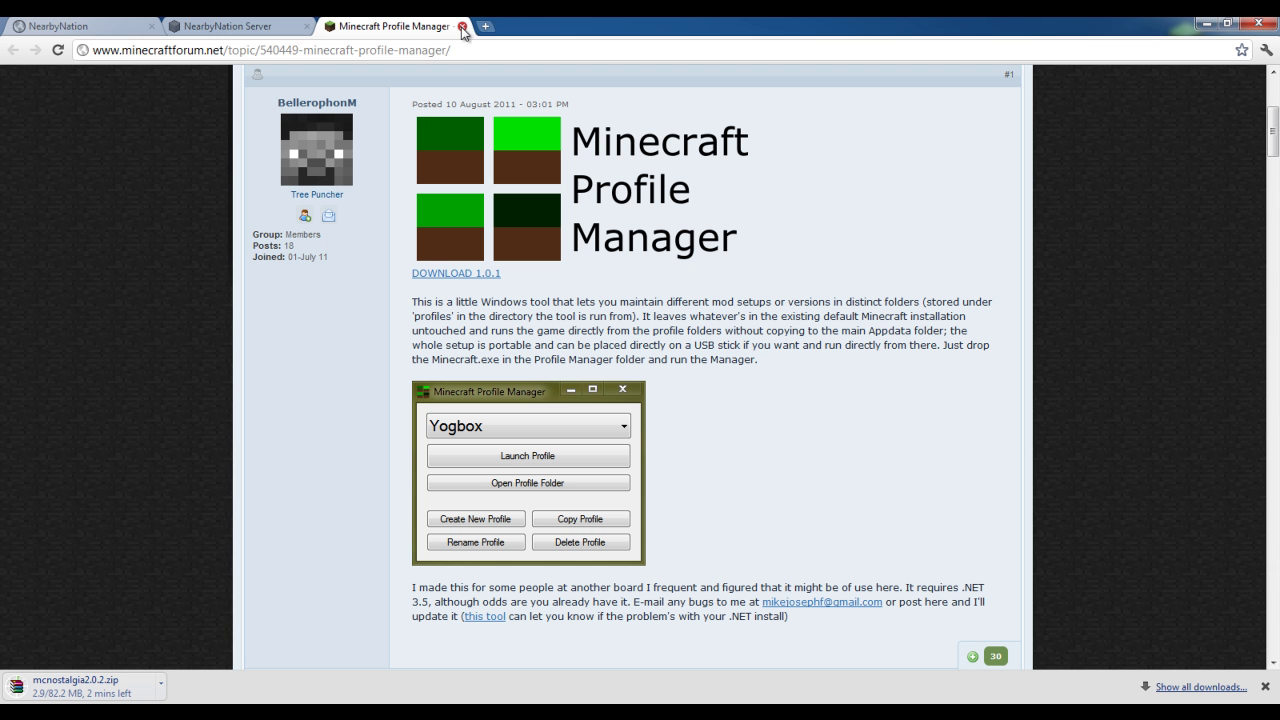
key("ctrl+shift+Tab")
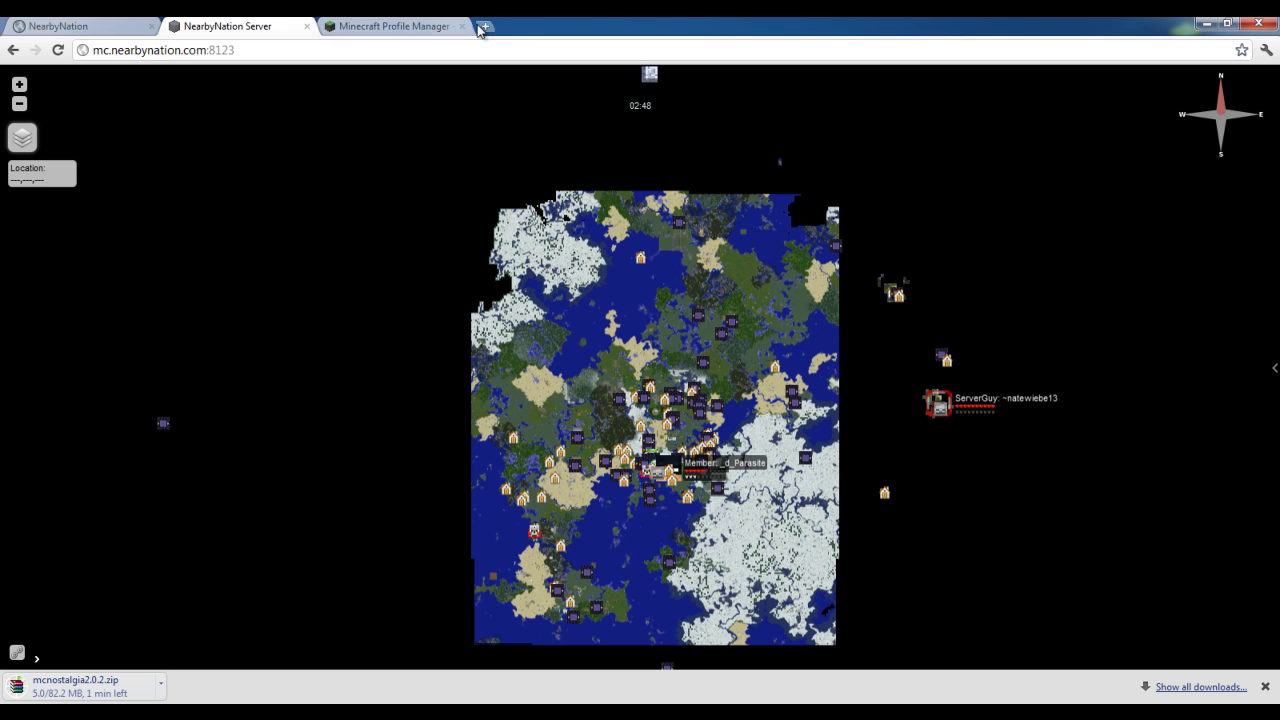
left_click(483, 27)
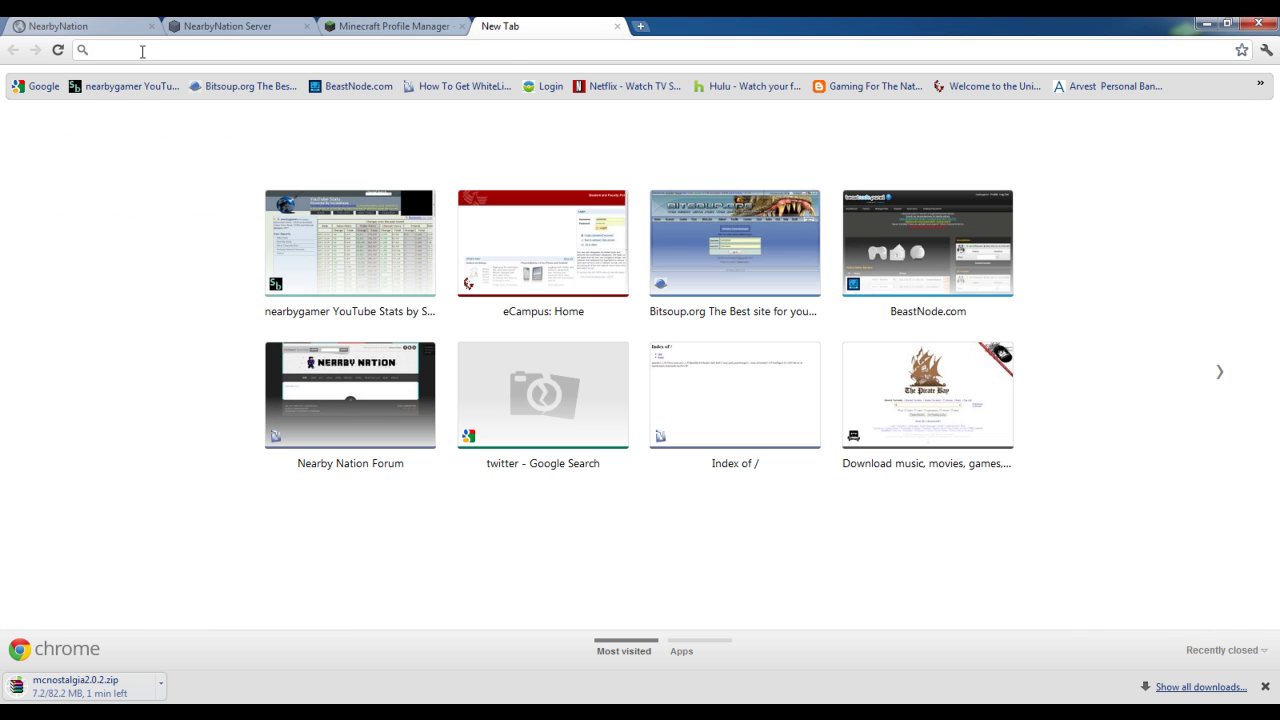
type("tekkit")
key("Return")
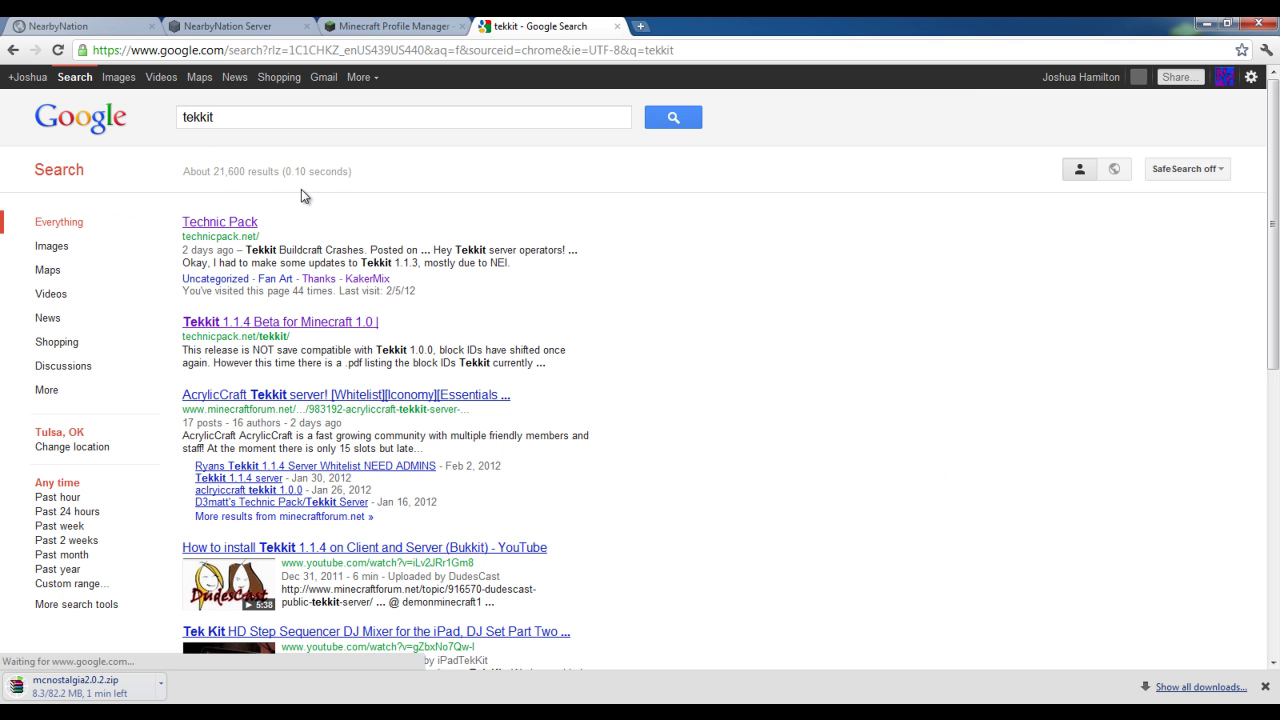
left_click(238, 323)
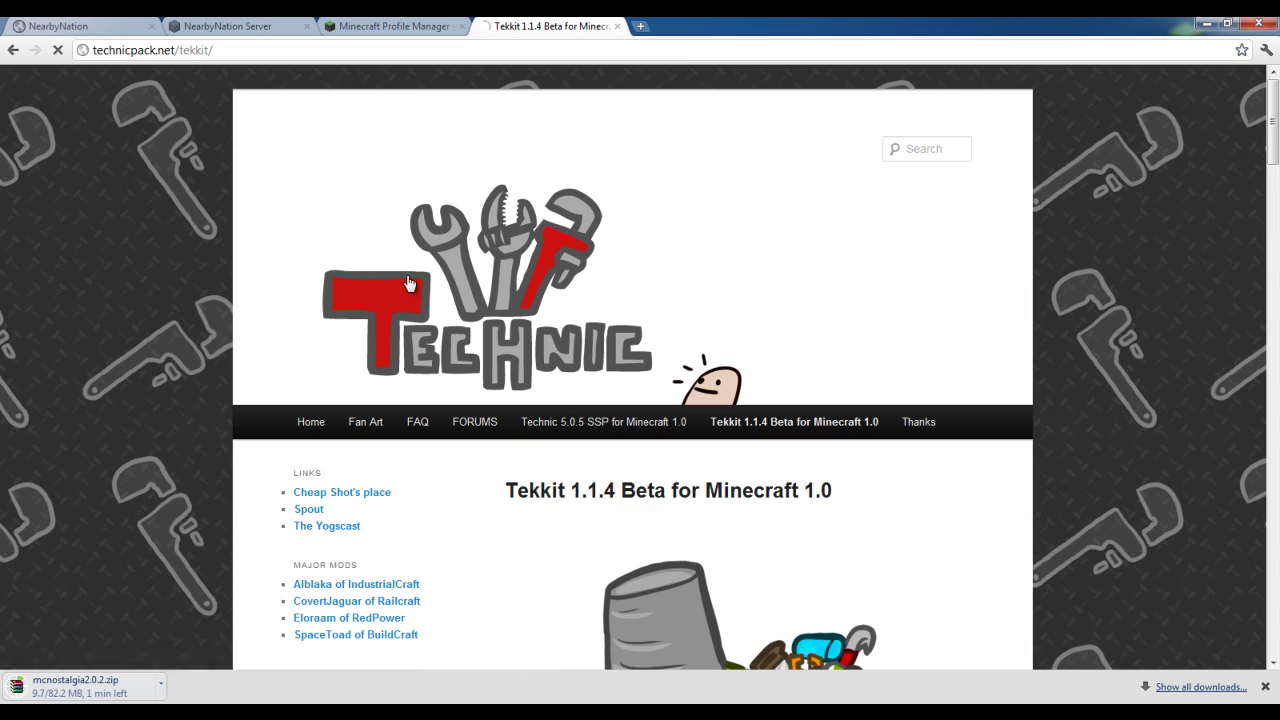
Download the Tekkit 1.1.4 direct client from the Client section of the Tekkit page.
scroll(249, 449, "down", 7)
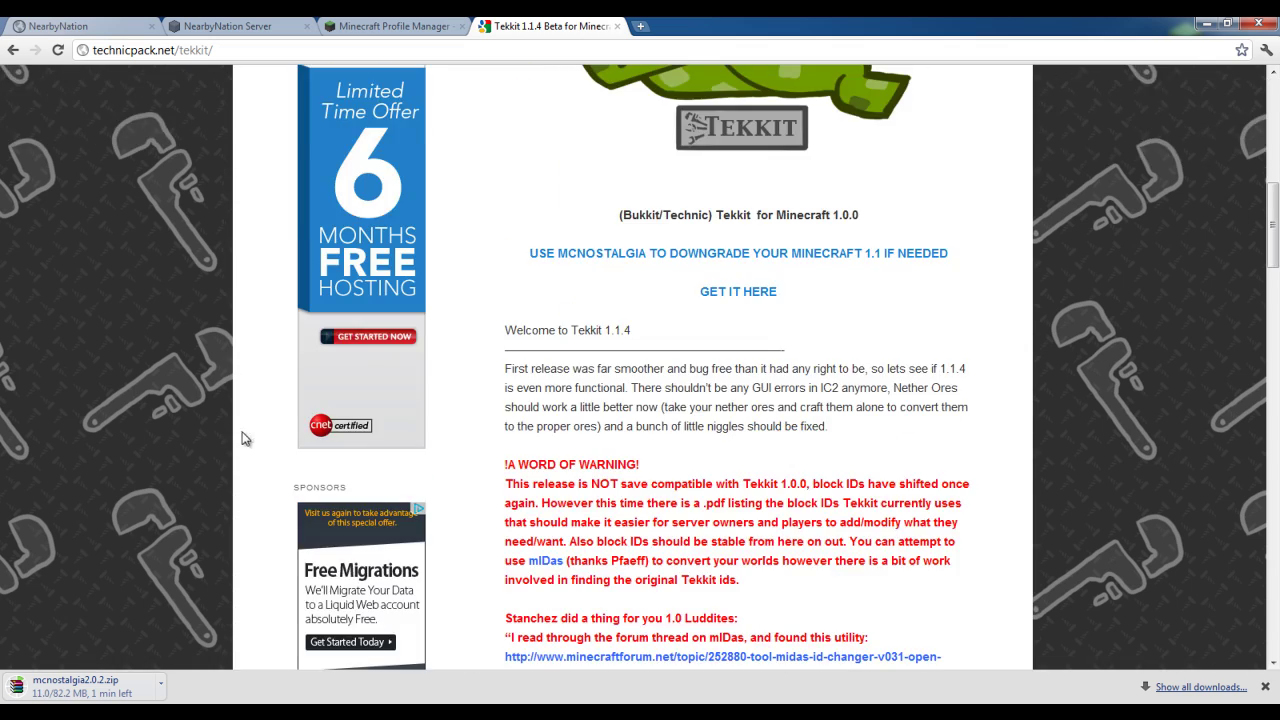
scroll(250, 437, "down", 2)
scroll(277, 418, "down", 6)
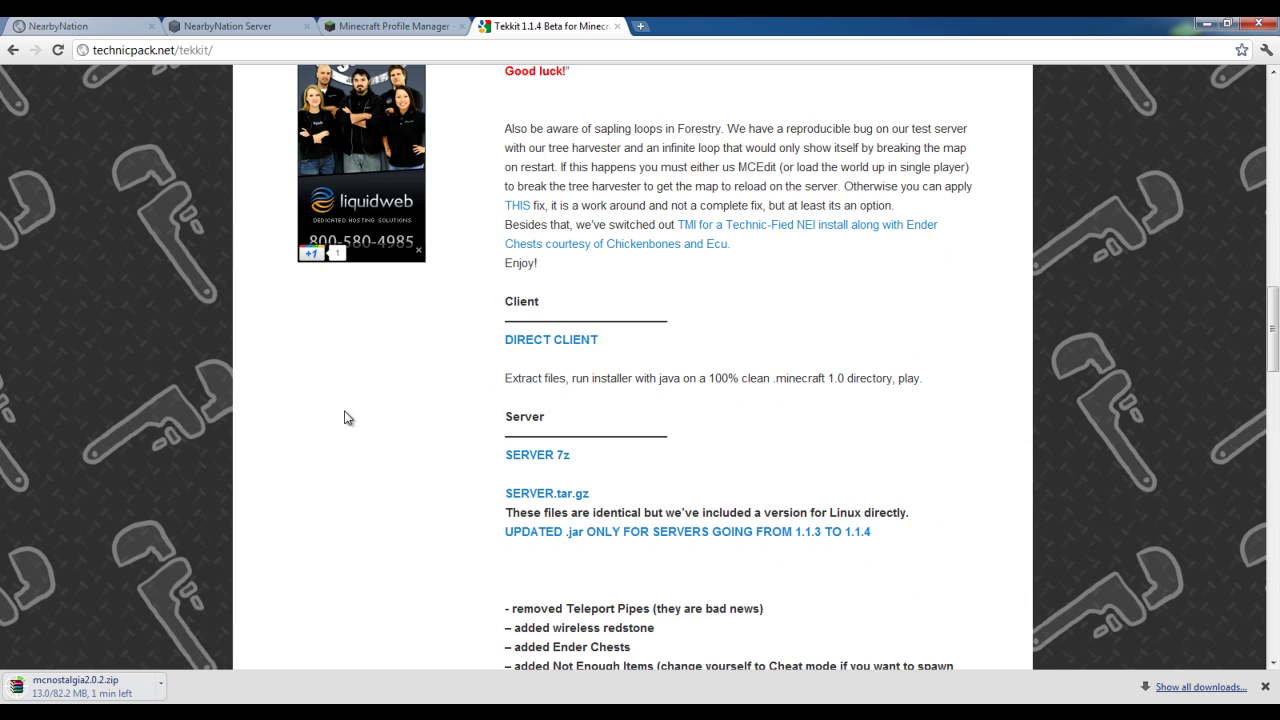
left_click(576, 345)
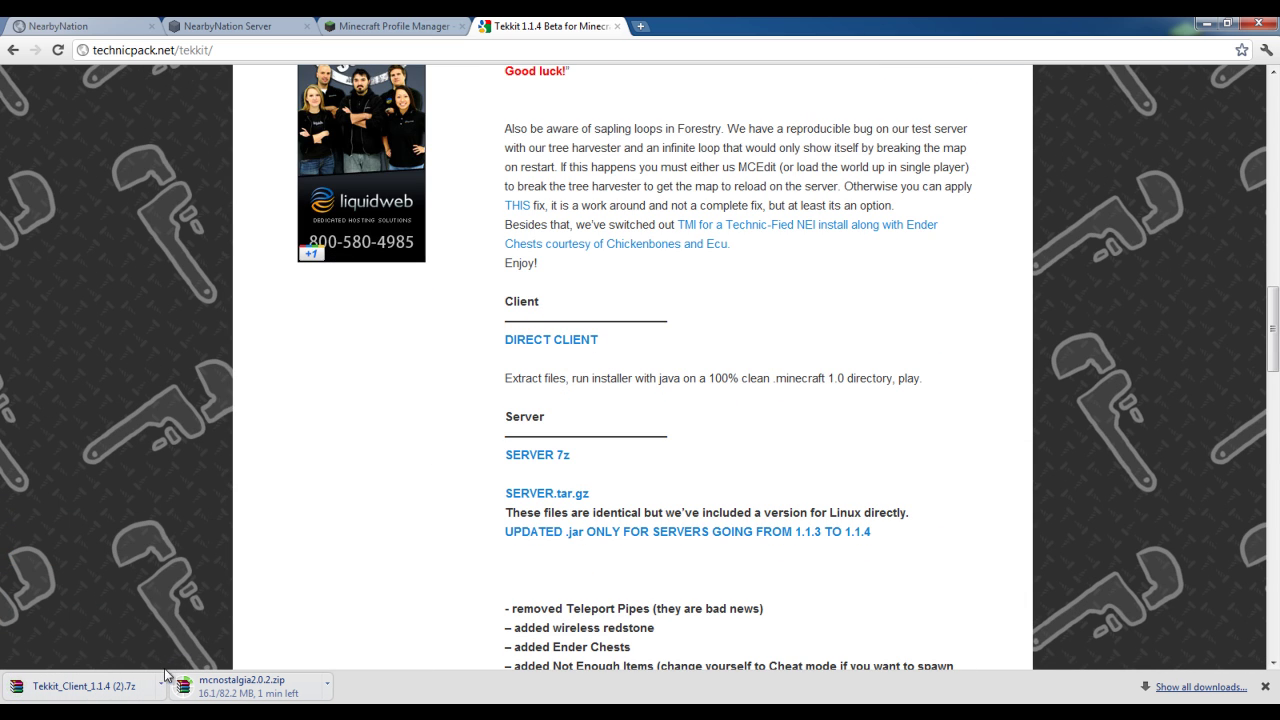
Open the downloaded Tekkit_Client_1.1.4 (2).7z in WinRAR, extract all its contents to the desktop, and close the archive.
left_click(83, 690)
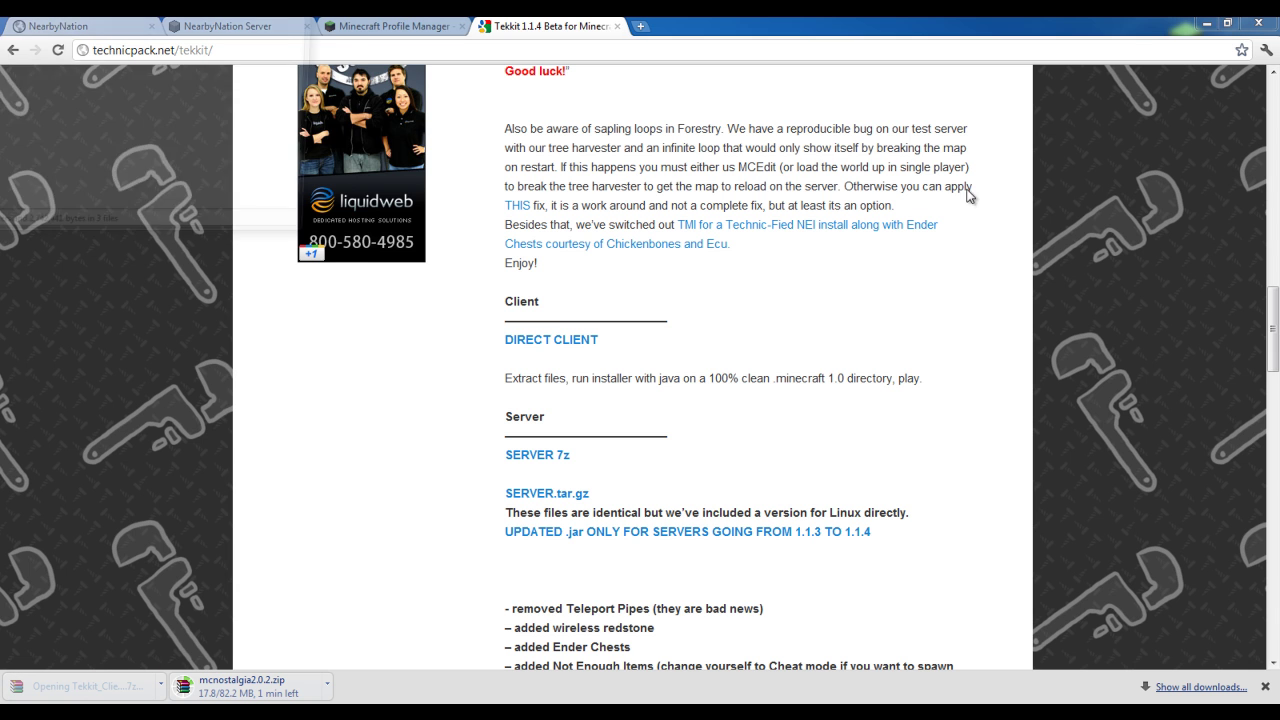
left_click(1205, 23)
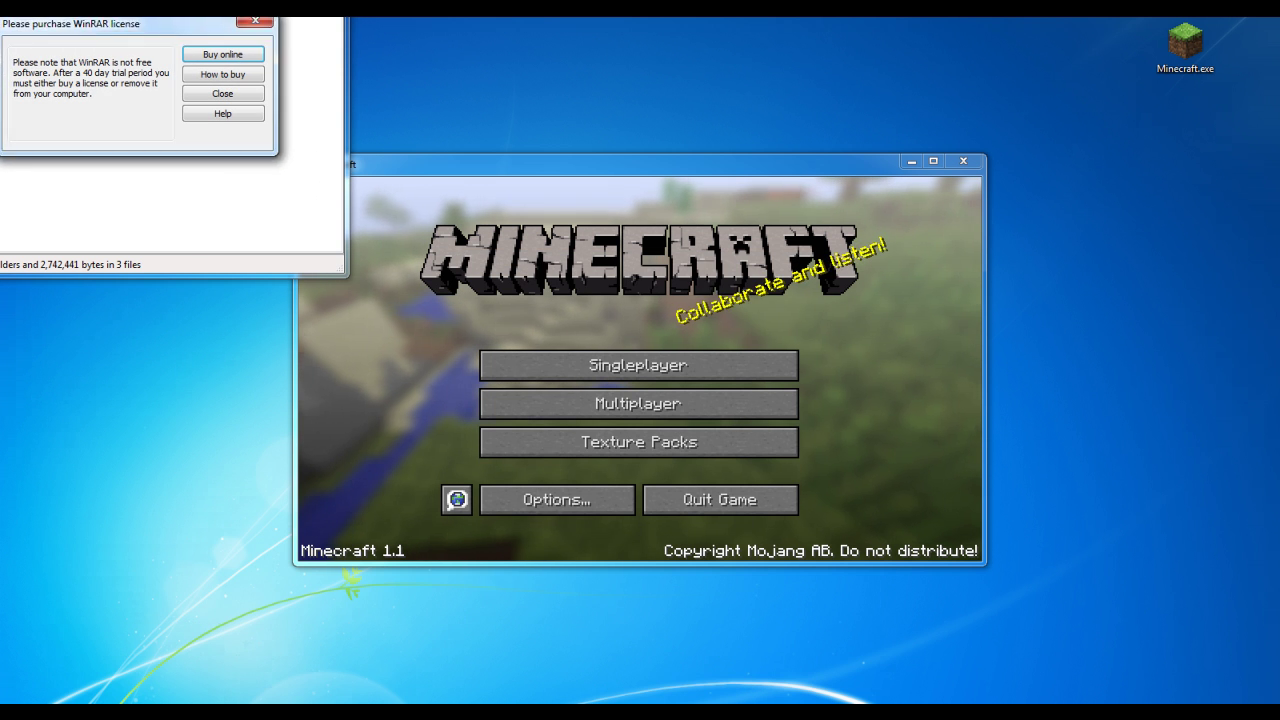
left_click(242, 95)
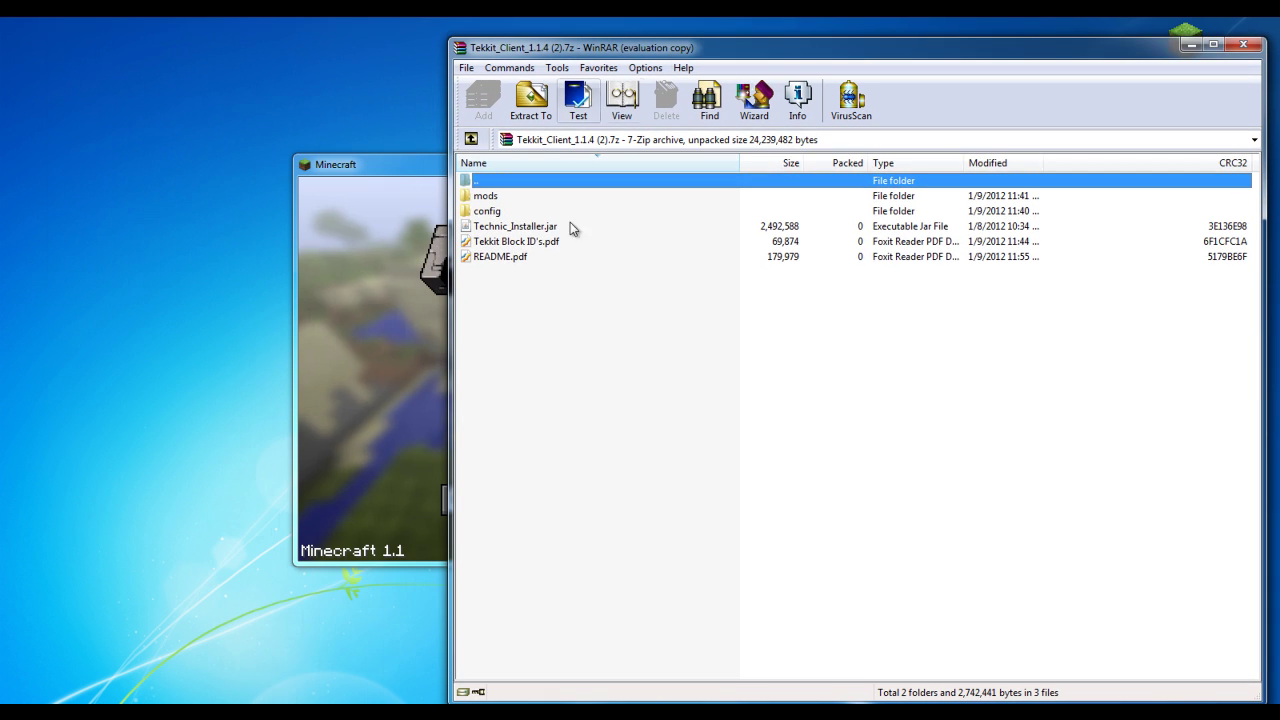
left_click_drag(565, 280, 183, 240)
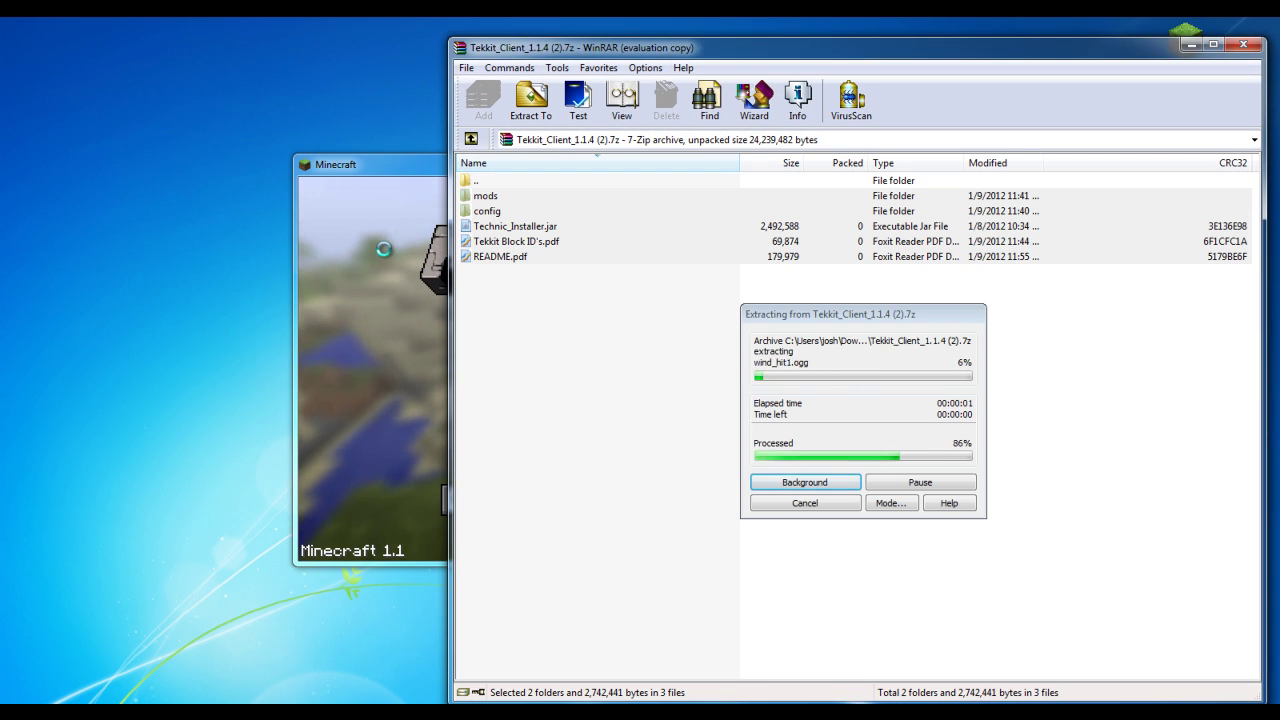
key("alt+F4")
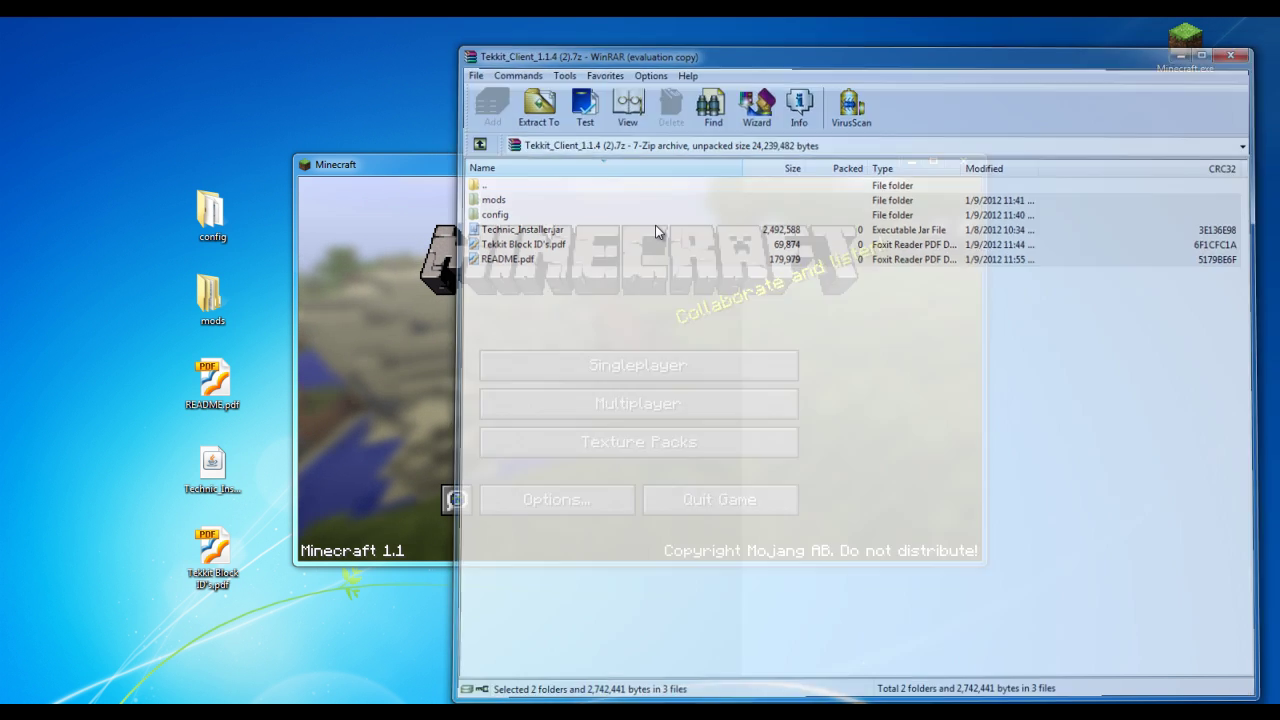
Move the Minecraft window clear of the desktop icons and check the progress of the mcnostalgia2.0.2.zip download in the browser.
left_click_drag(575, 165, 749, 168)
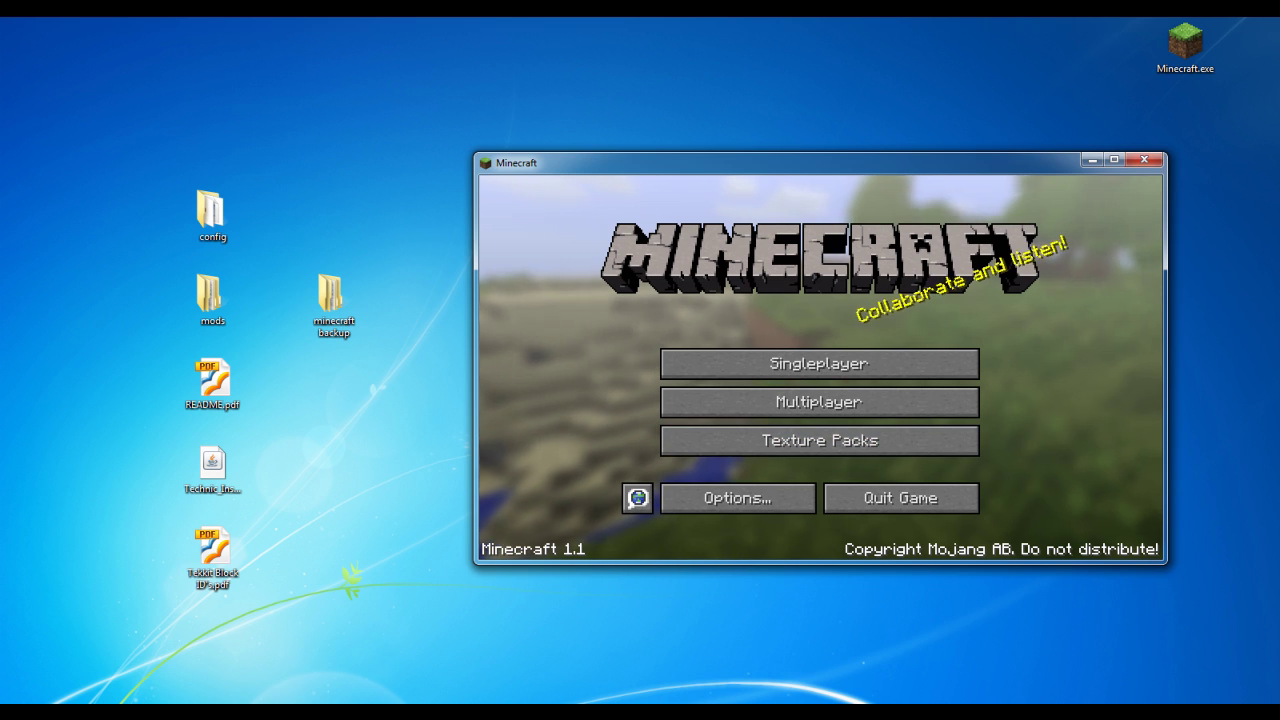
key("alt+Tab")
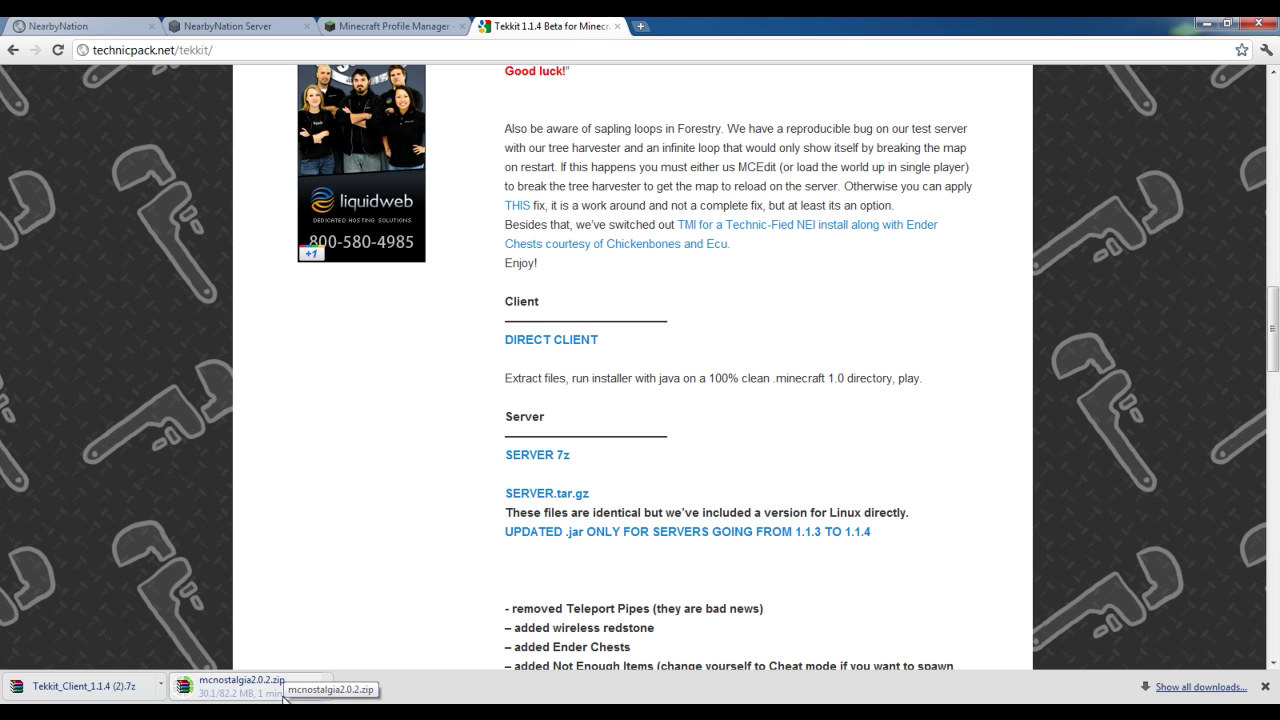
left_click(1210, 32)
left_click_drag(905, 165, 980, 187)
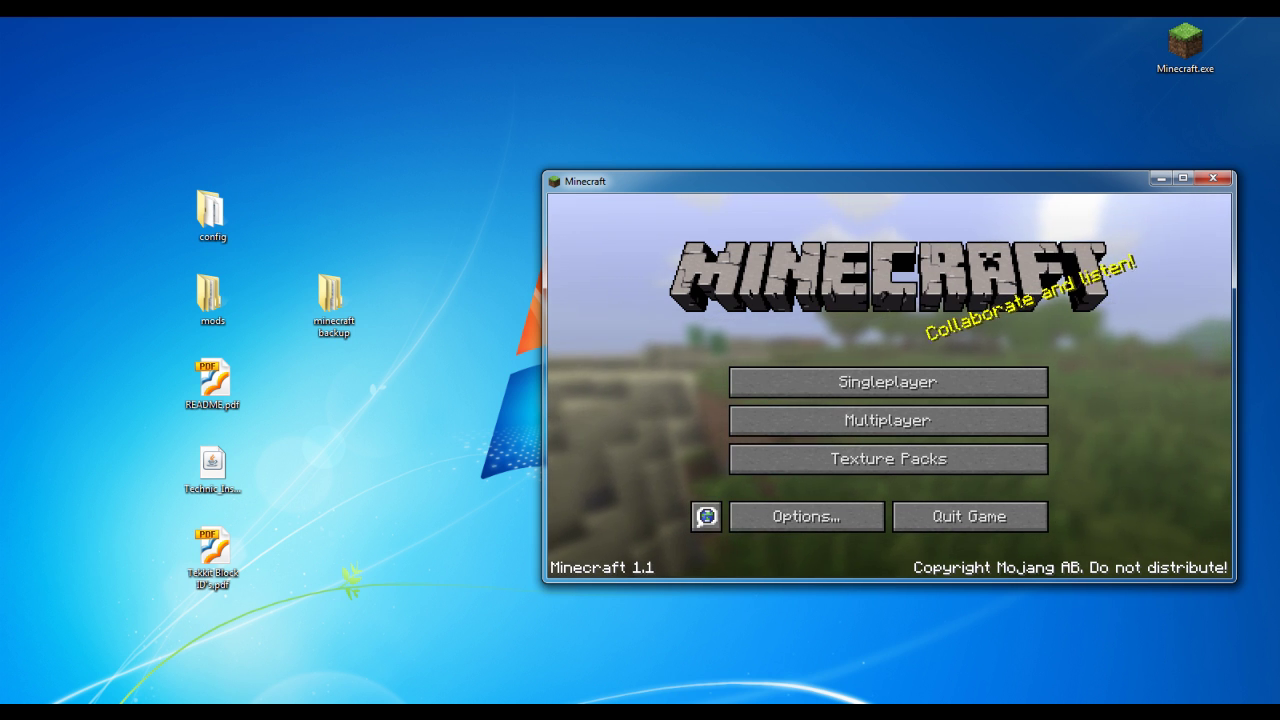
key("alt+Tab")
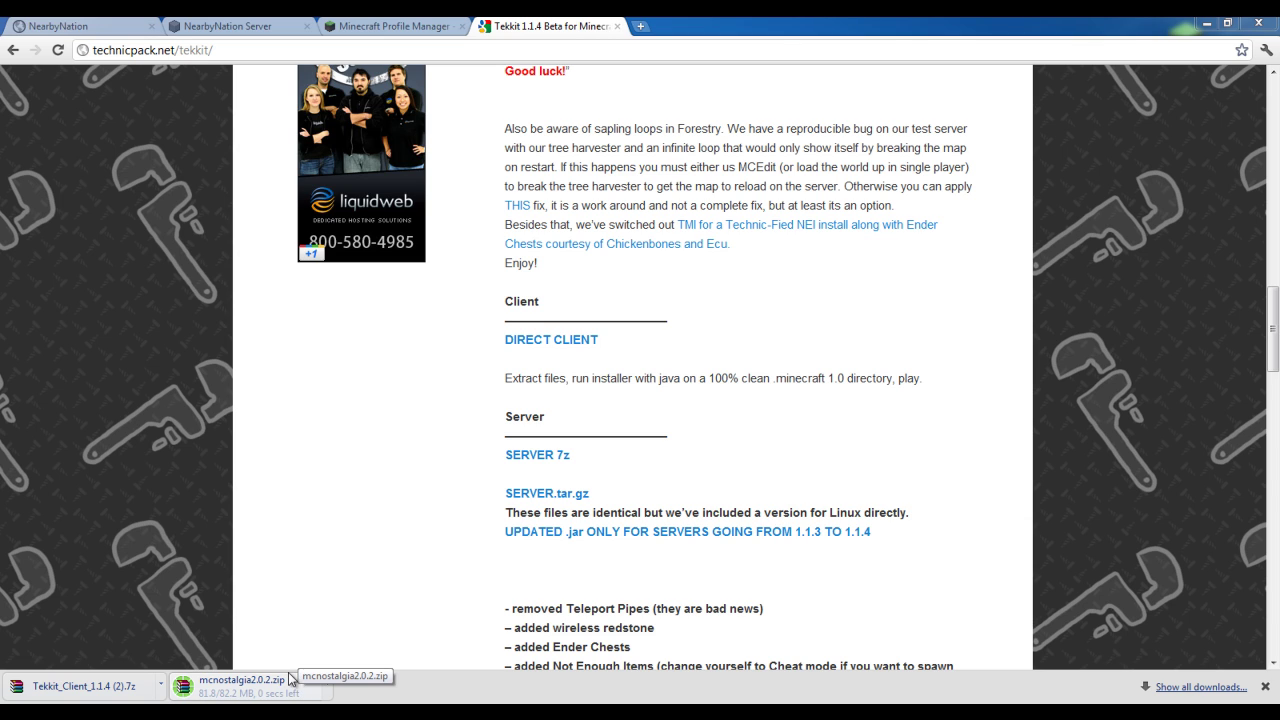
Search Google for "winrar" in a new tab, view the WinRAR download page, and close that tab.
left_click(641, 26)
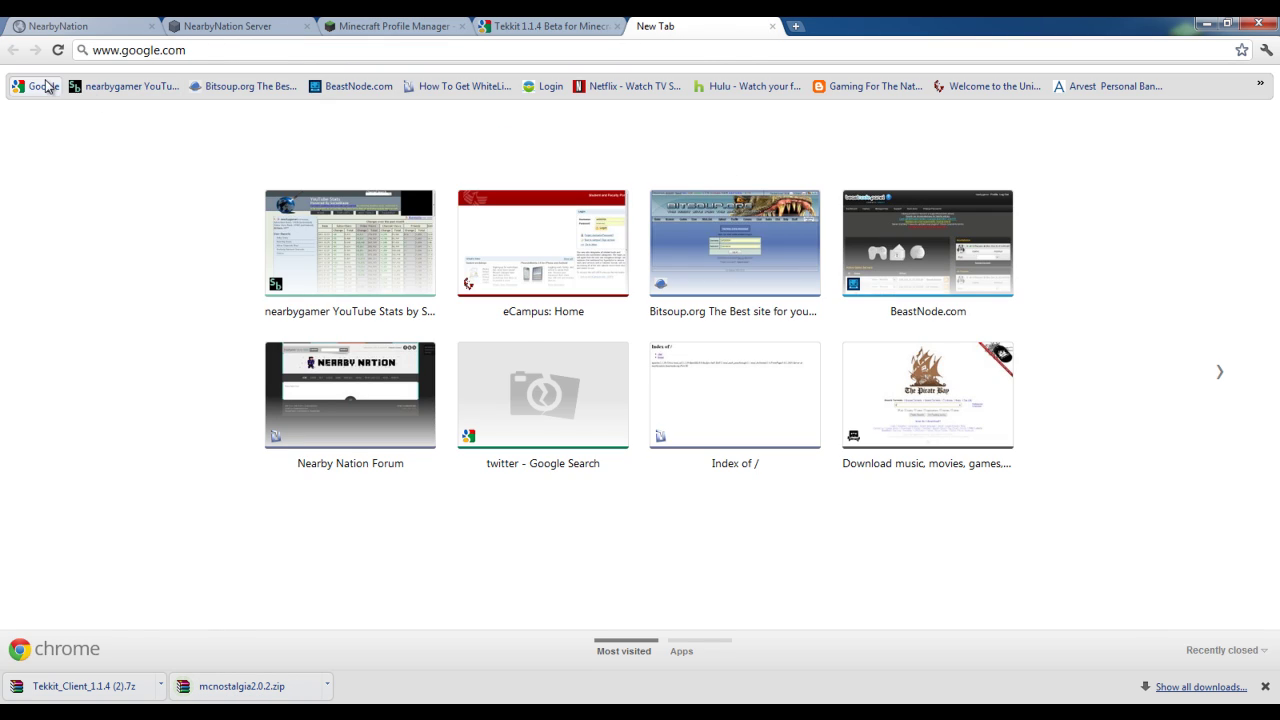
left_click(45, 86)
type("winrar")
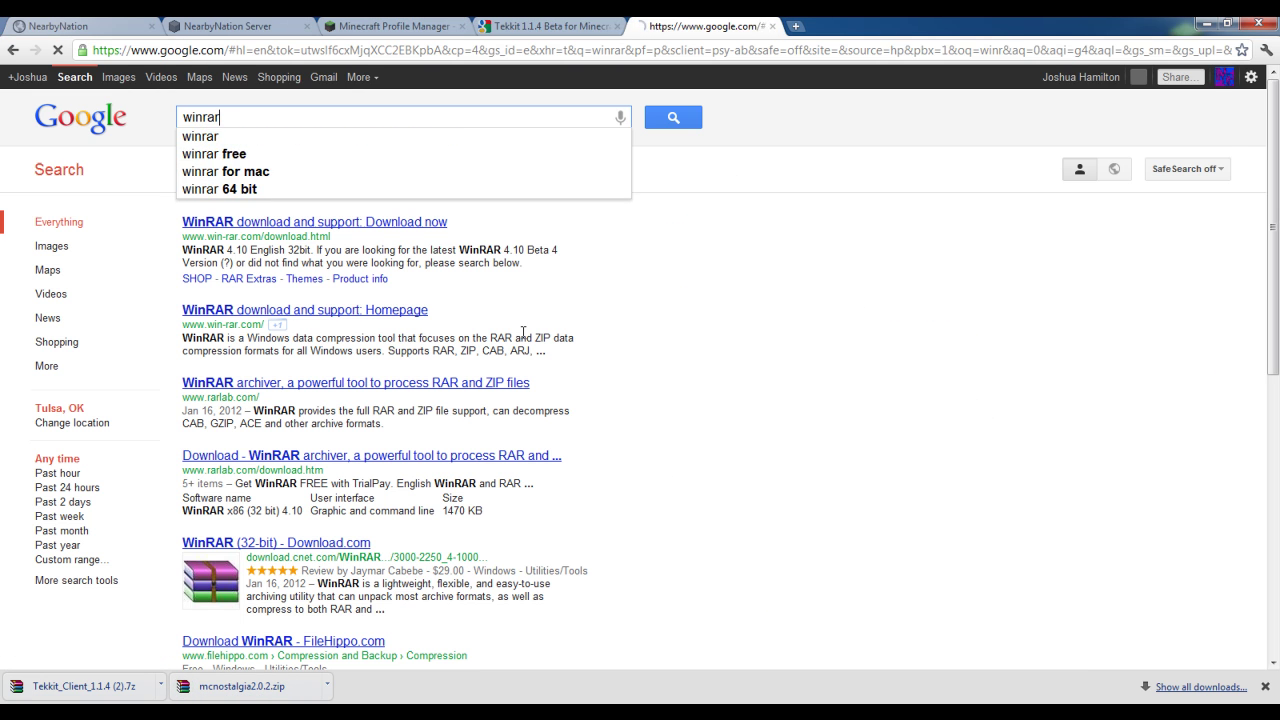
key("Return")
left_click(335, 222)
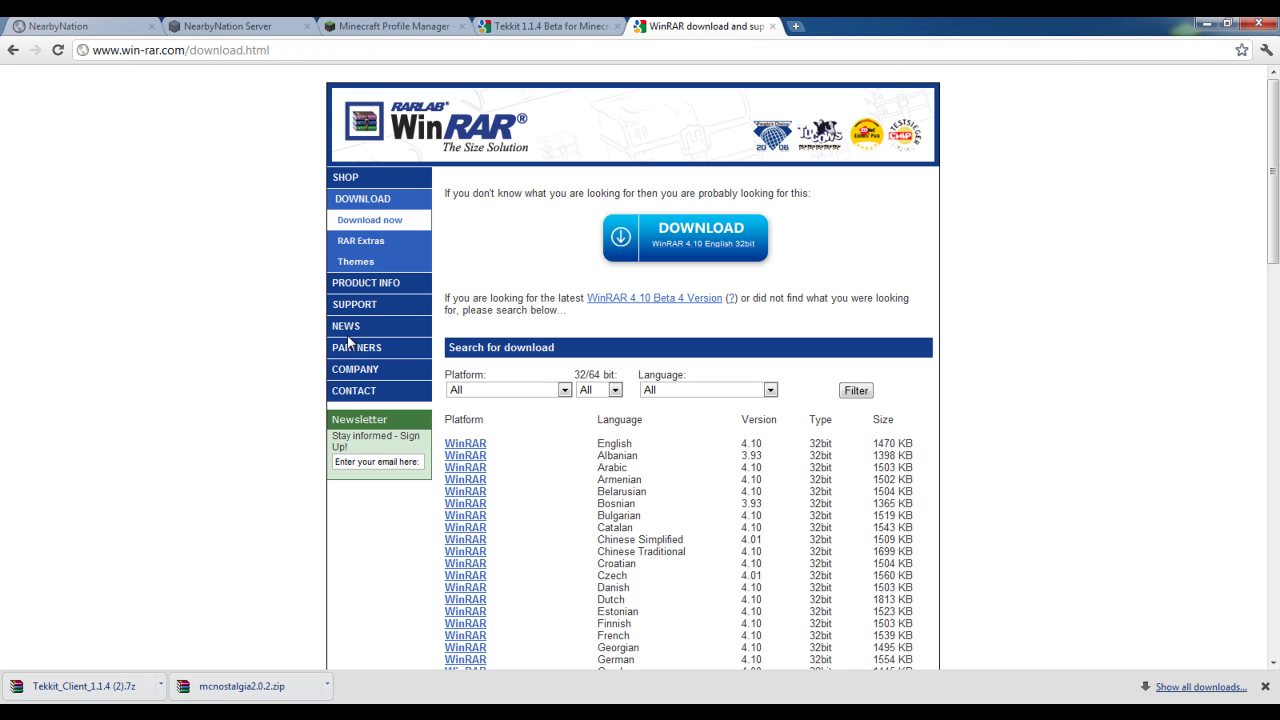
scroll(281, 364, "down", 3)
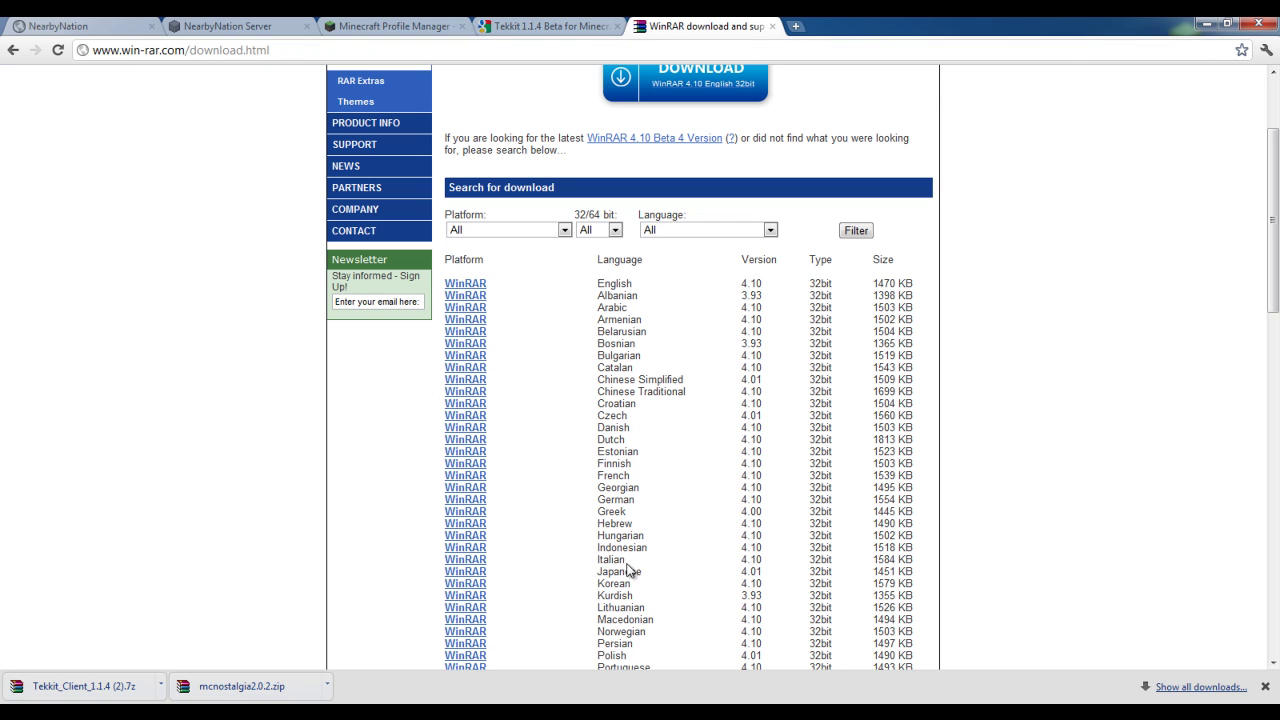
left_click(772, 26)
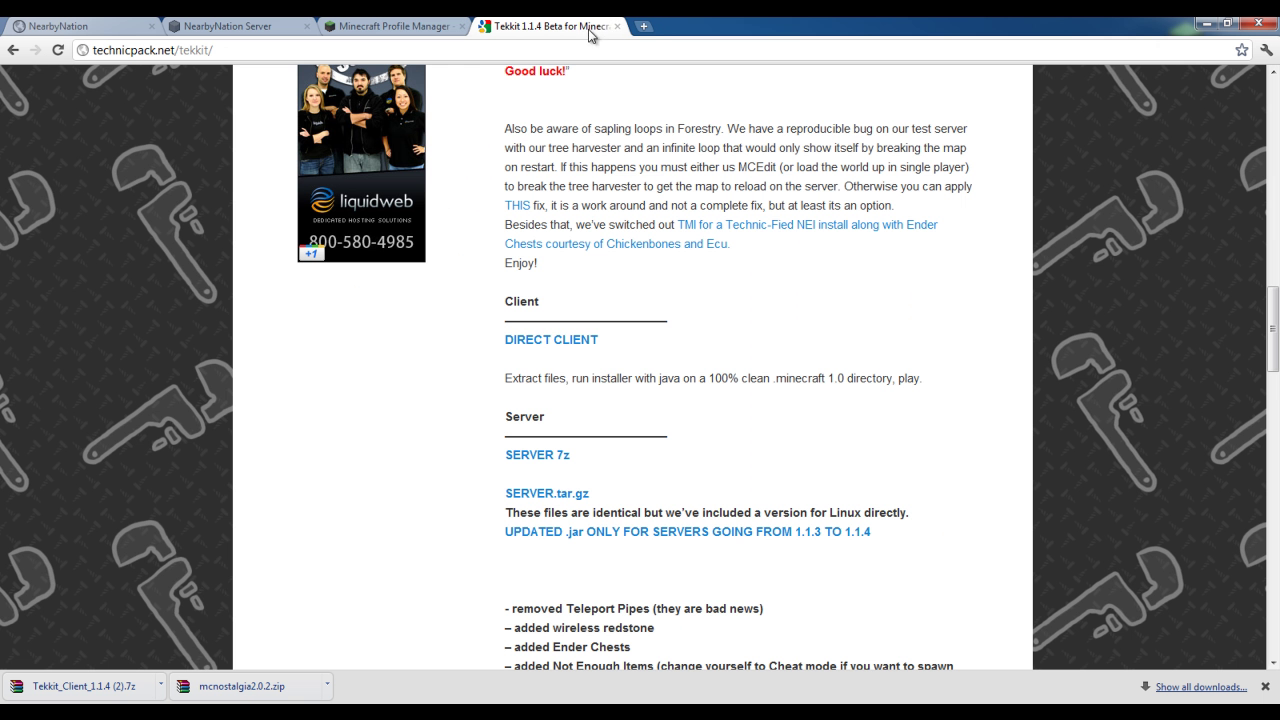
Open mcnostalgia2.0.2.zip in WinRAR, go up to the Downloads folder, and copy the zip file onto the desktop.
left_click(252, 690)
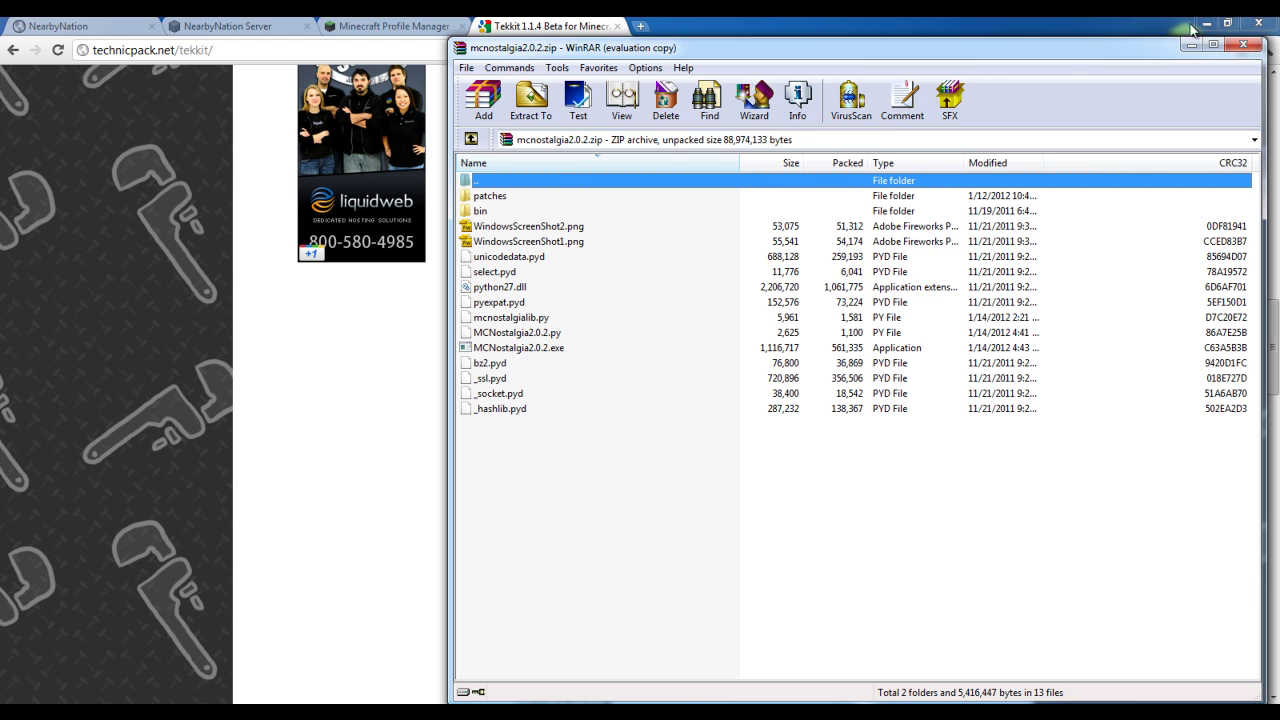
left_click(1192, 28)
left_click(957, 384)
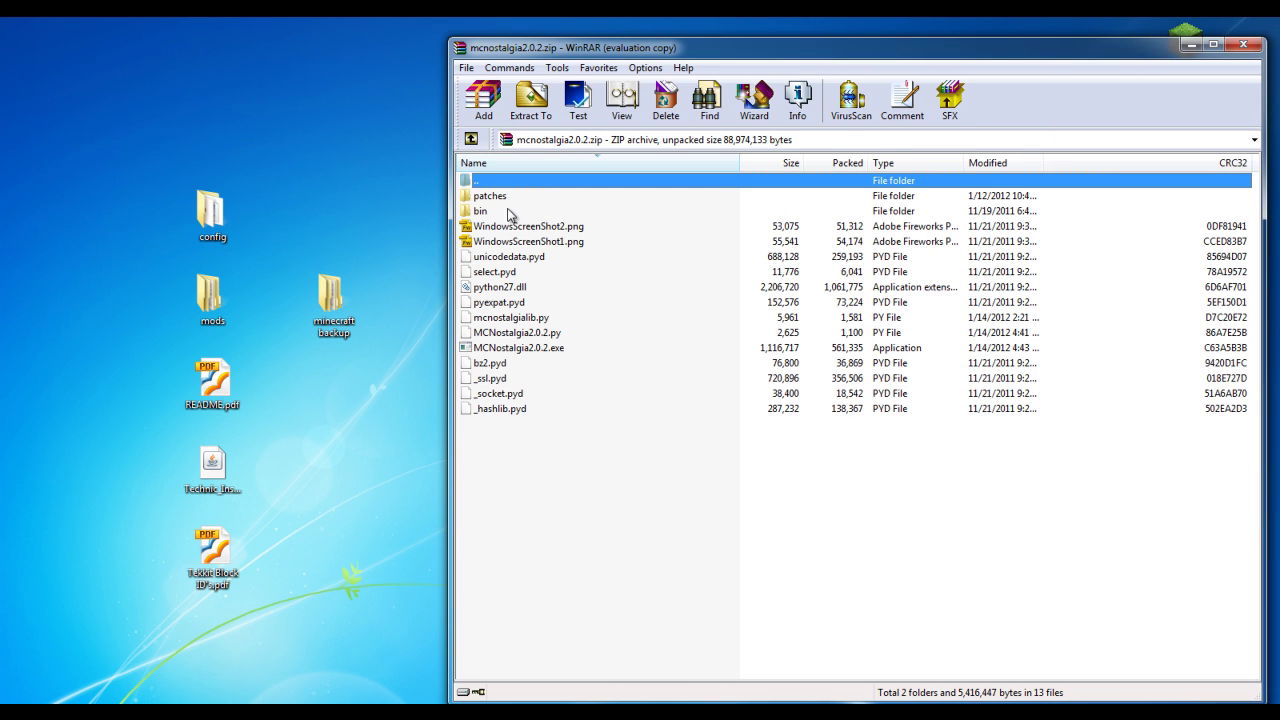
double_click(491, 182)
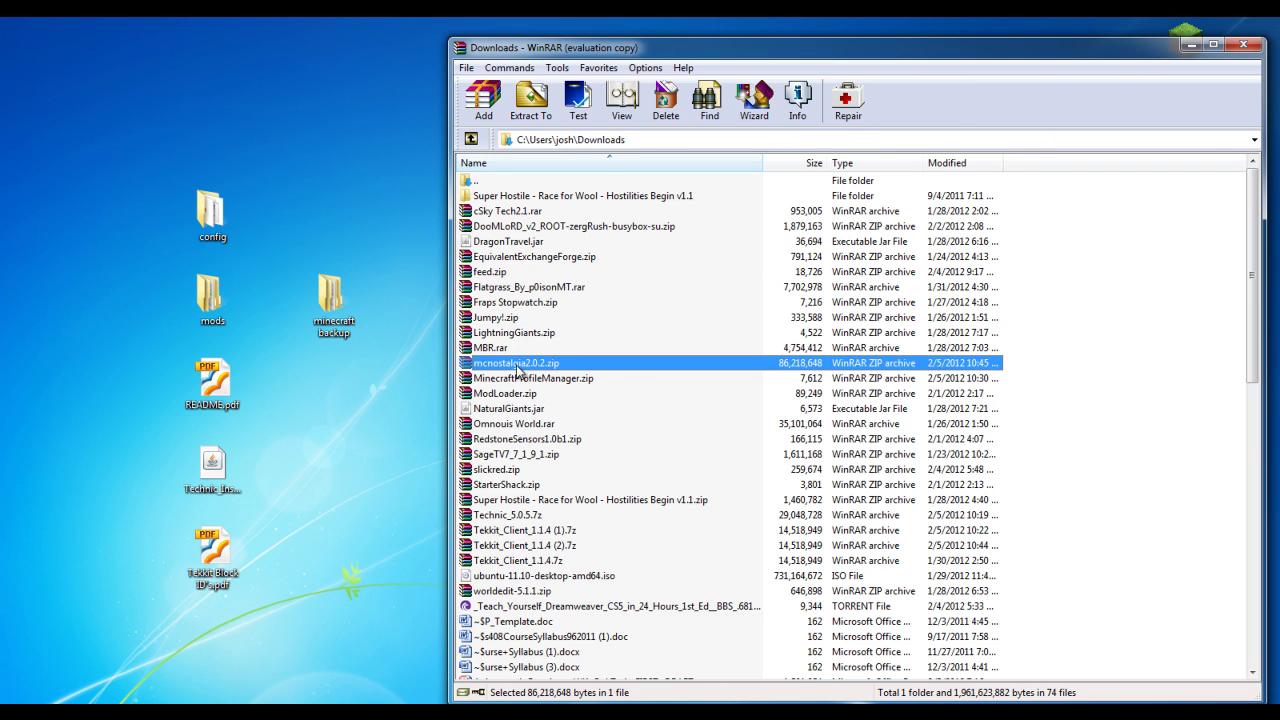
left_click_drag(307, 80, 325, 60)
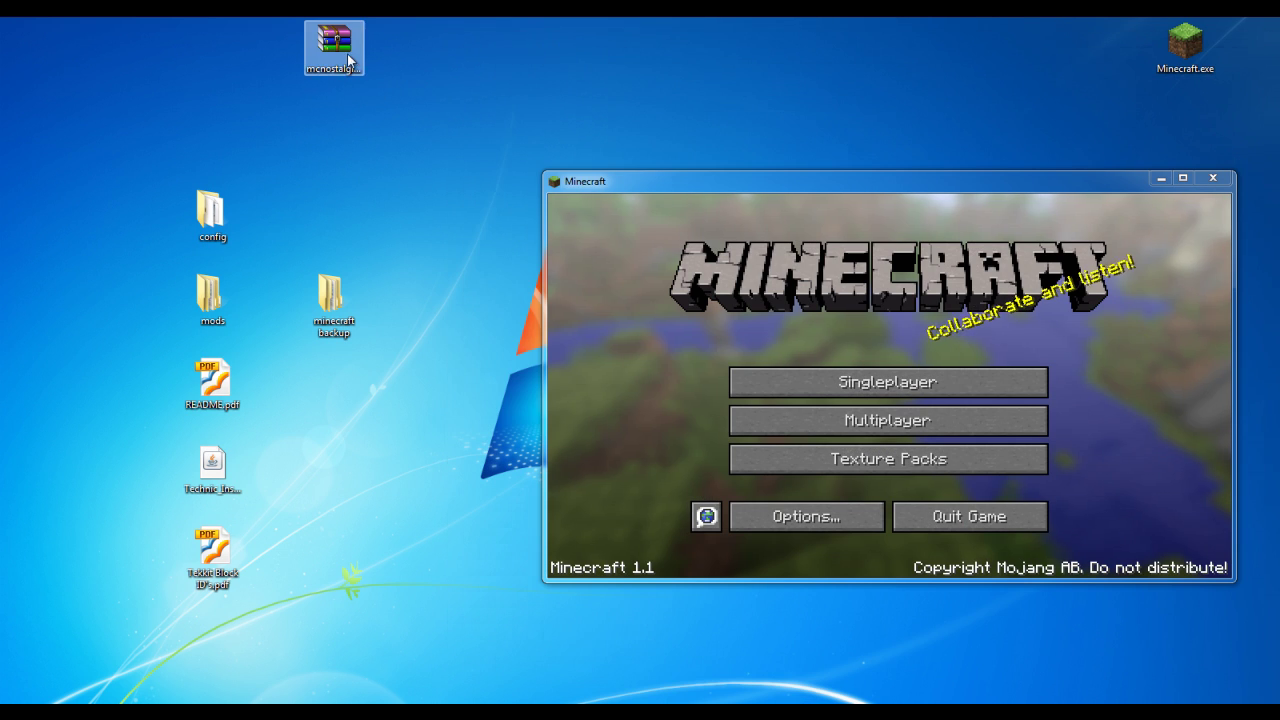
Extract the desktop zip into its own mcnostalgia2.0.2 folder and open that folder.
right_click(345, 54)
left_click(433, 115)
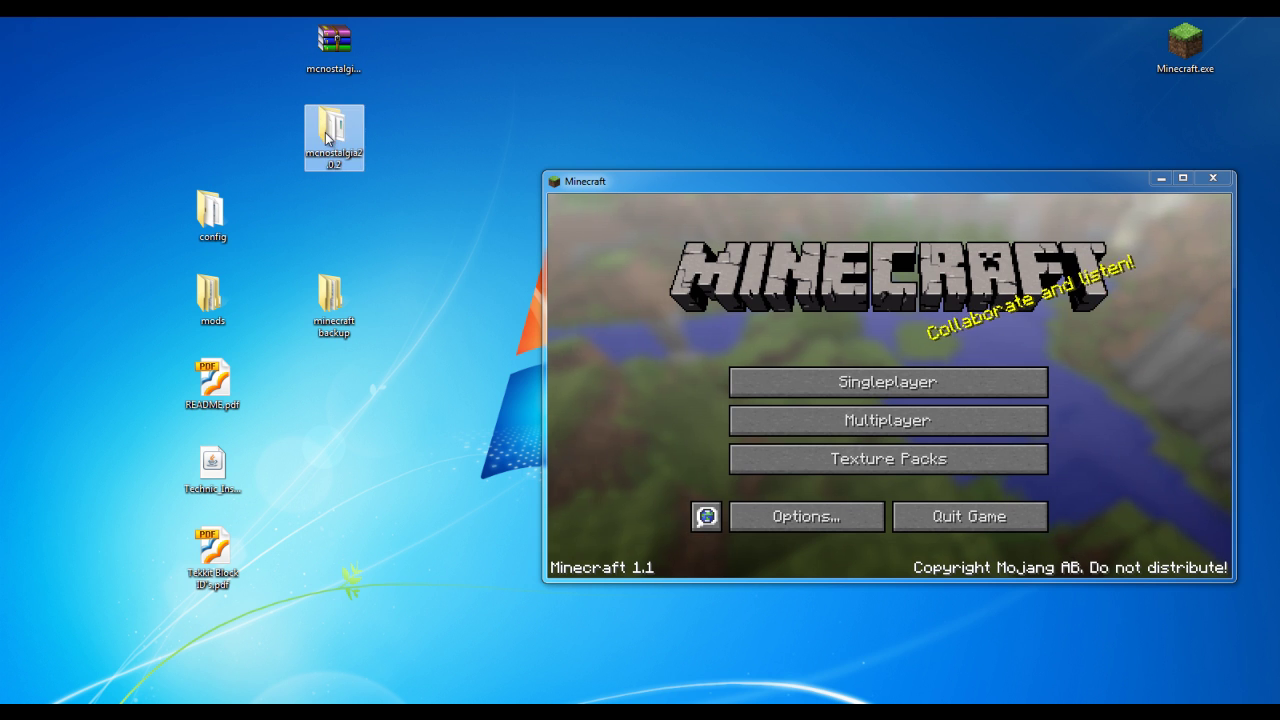
double_click(333, 148)
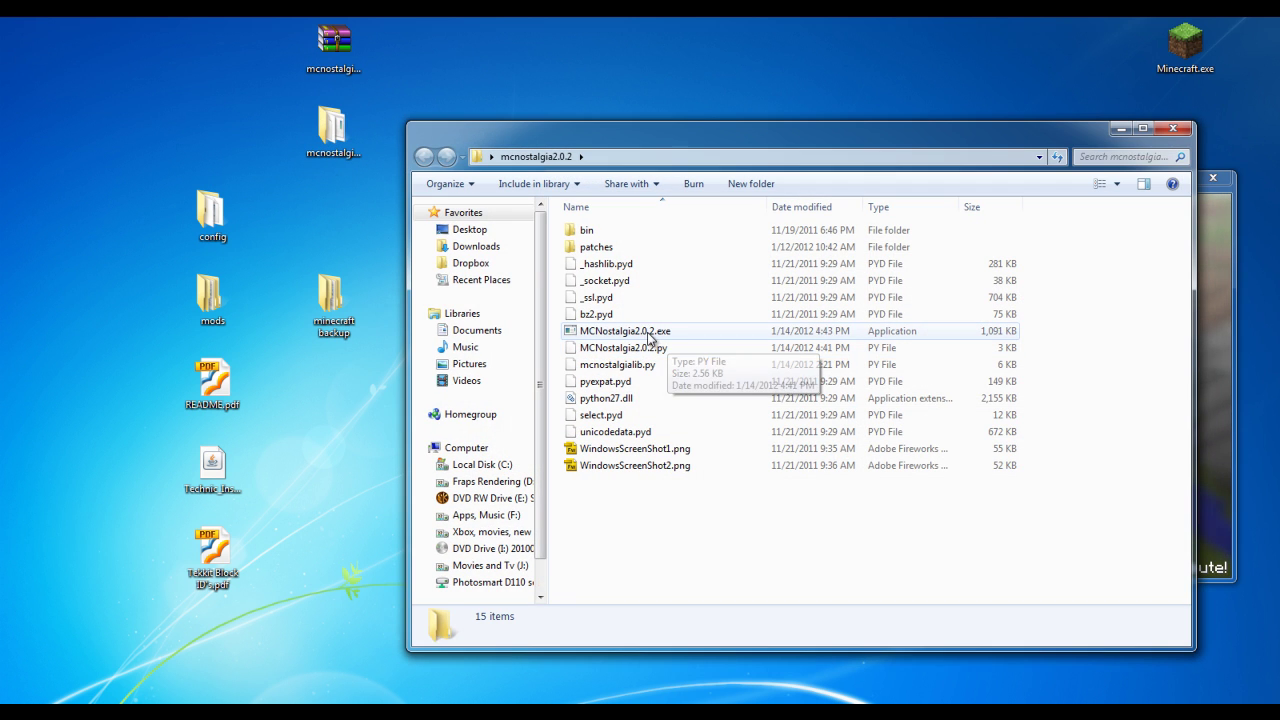
Close the Minecraft game, run MCNostalgia2.0.2.exe, and bring up its list of downgrade versions.
left_click(1213, 177)
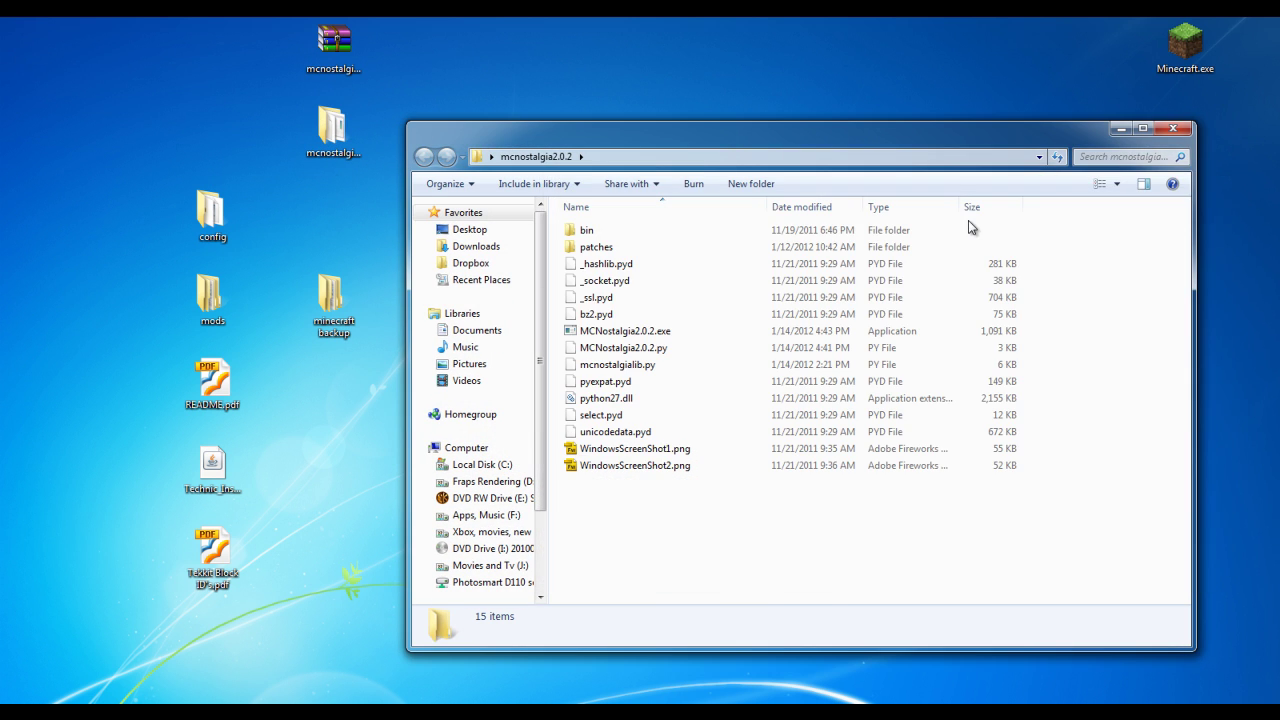
double_click(642, 331)
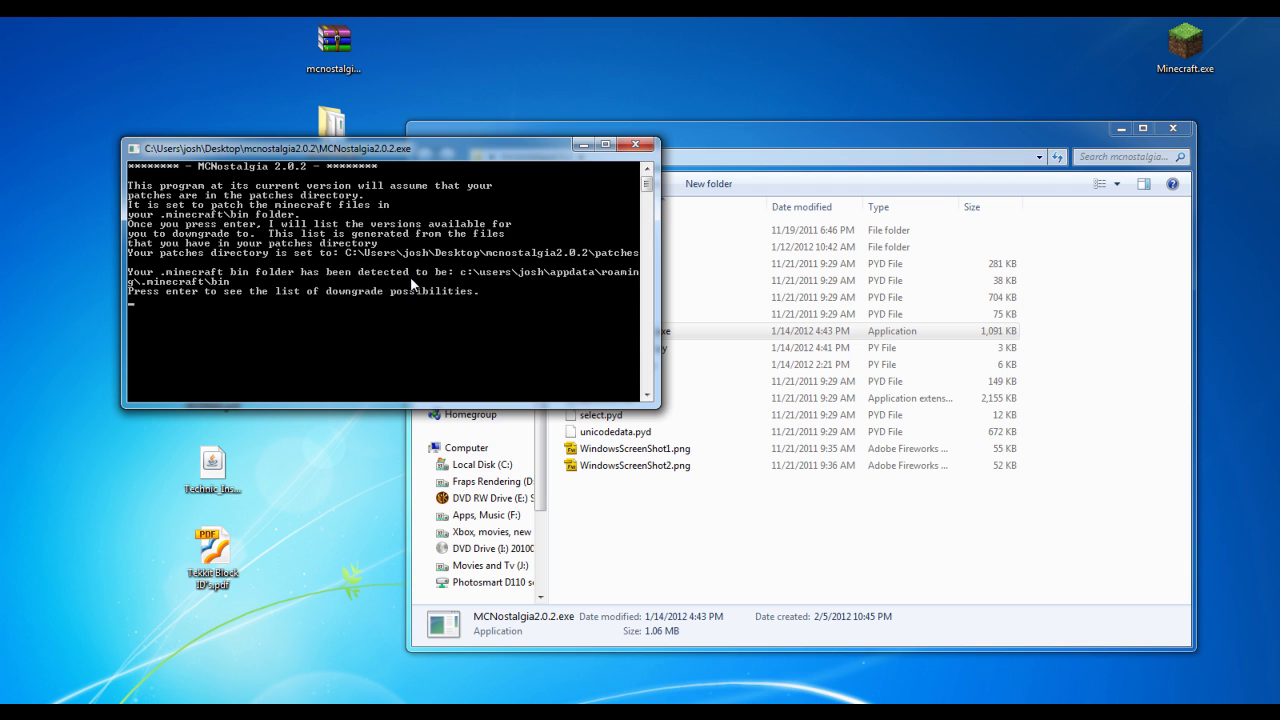
key("Return")
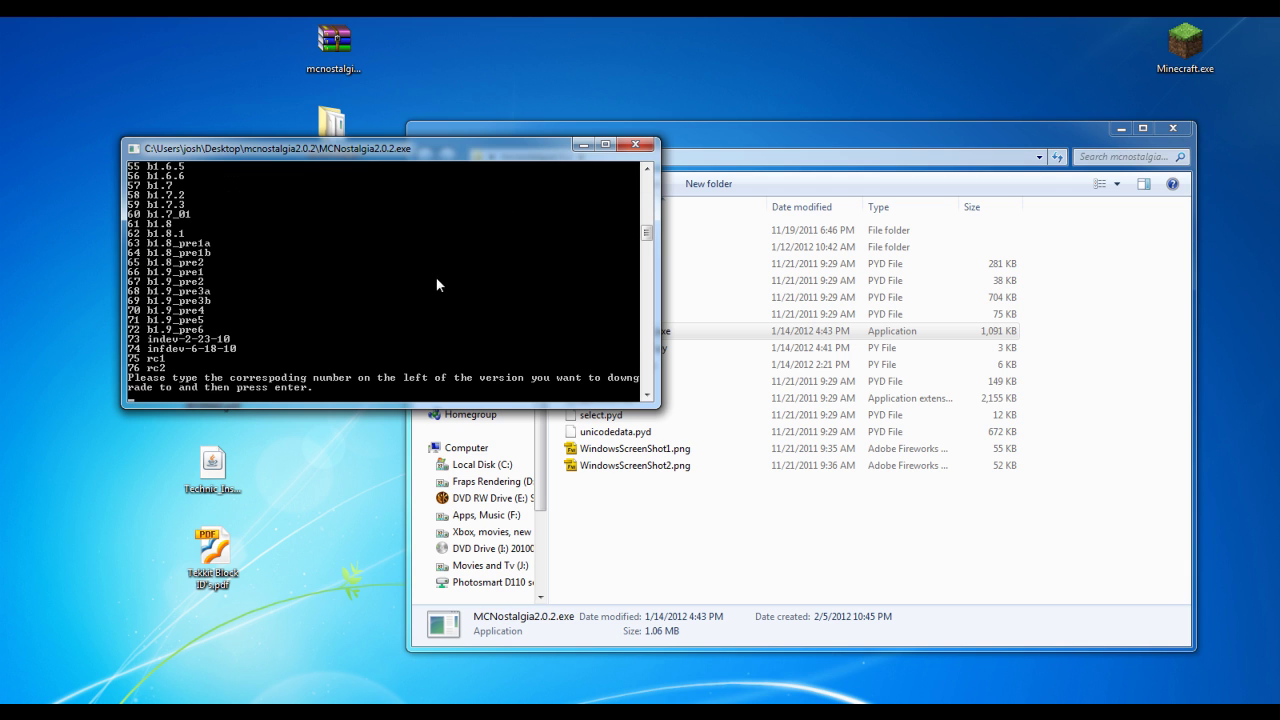
Look through the numbered downgrade list for the Minecraft 1.0 entry and return to the version prompt.
left_click_drag(646, 232, 646, 199)
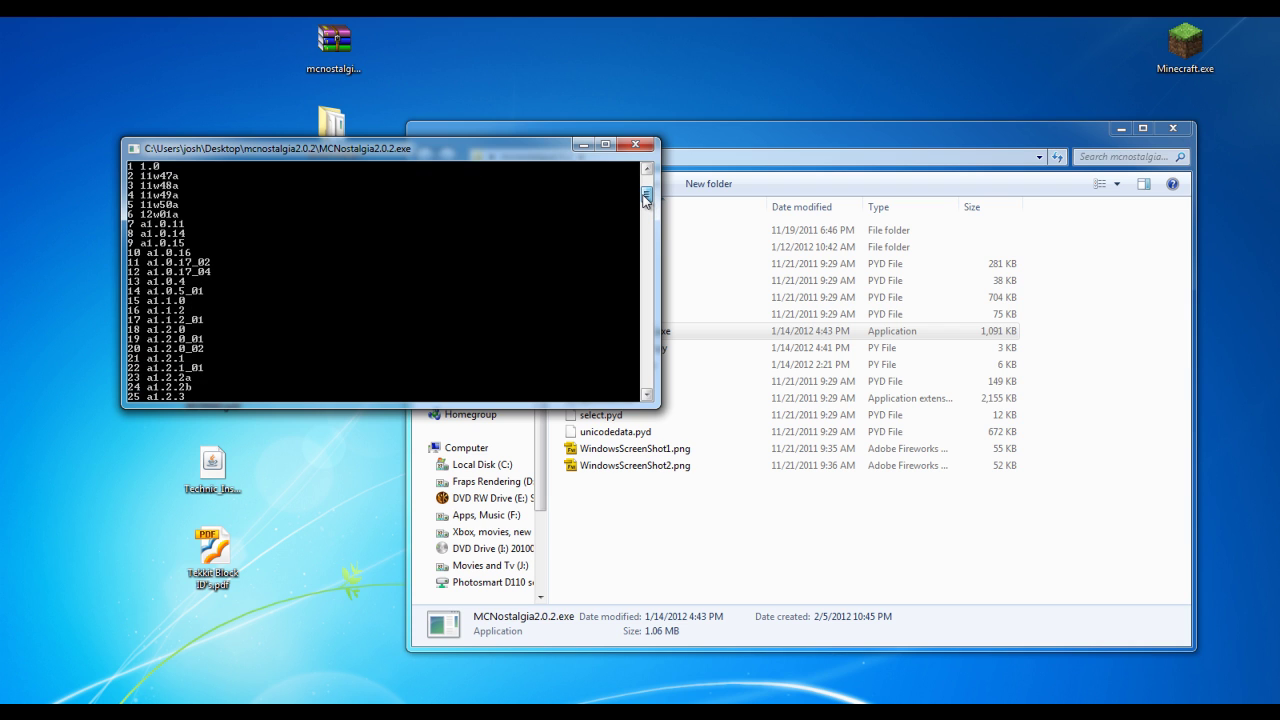
scroll(644, 195, "up", 1)
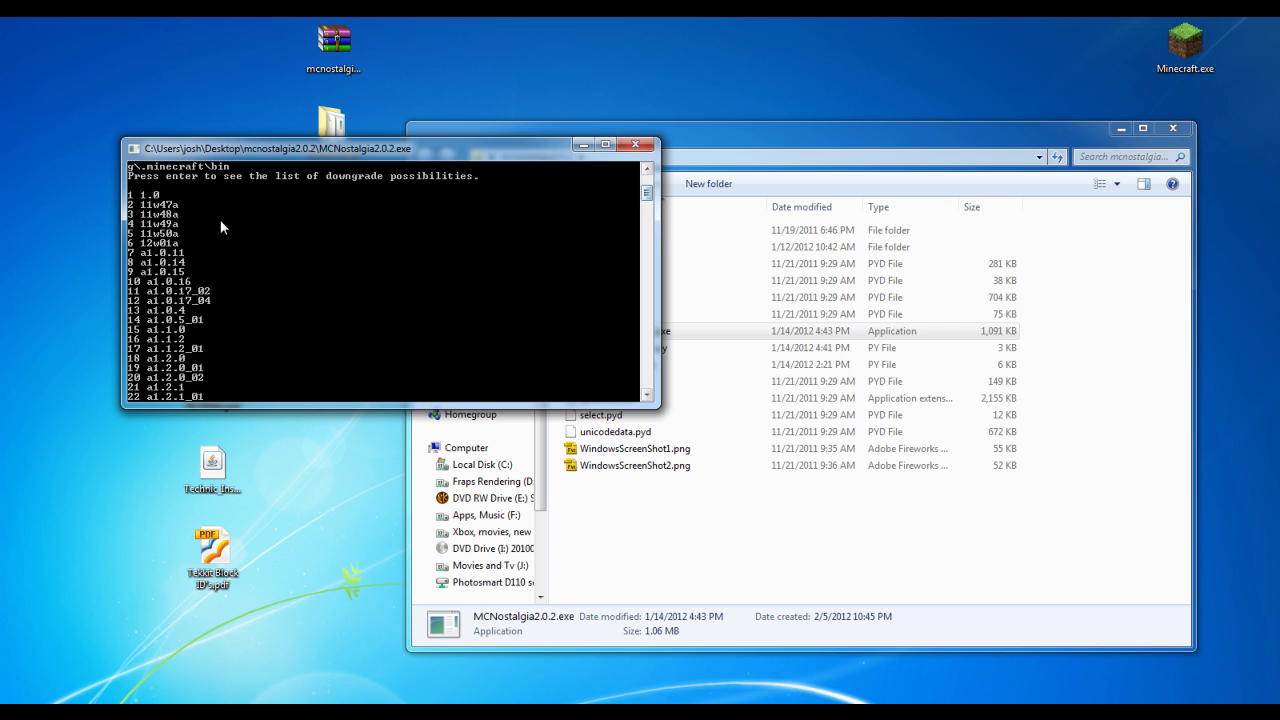
left_click_drag(648, 190, 647, 325)
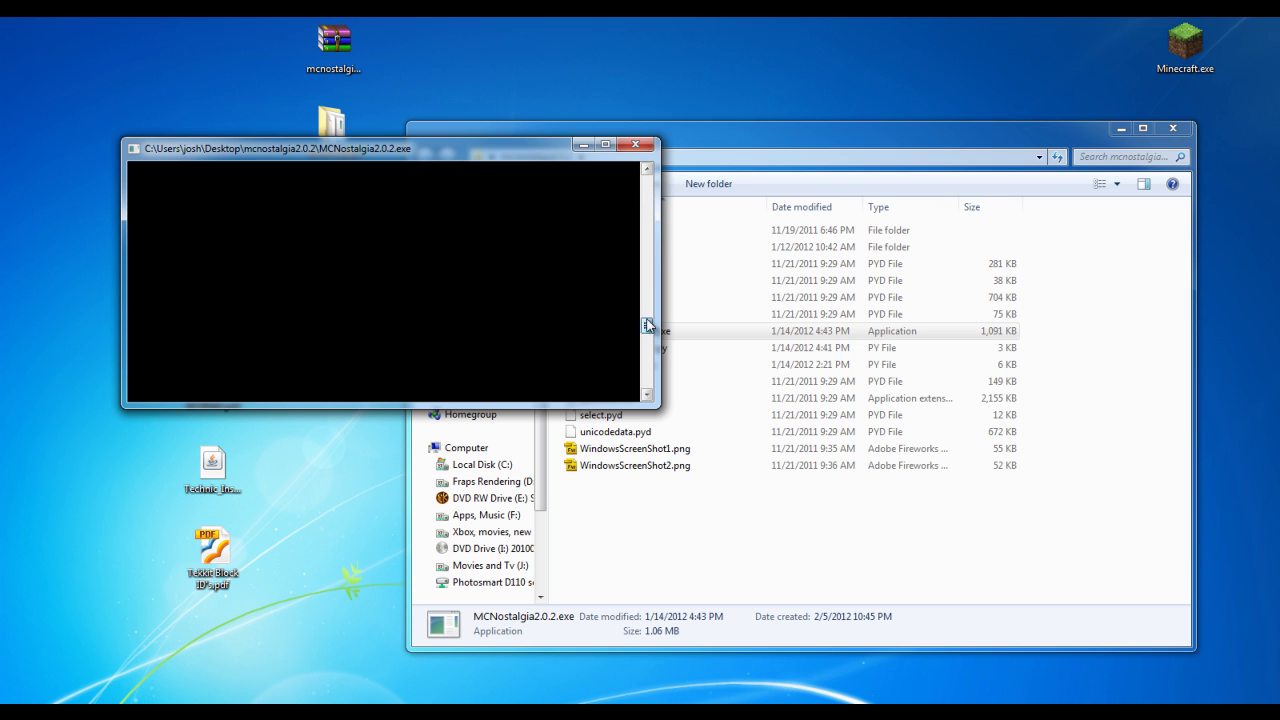
left_click_drag(648, 257, 649, 242)
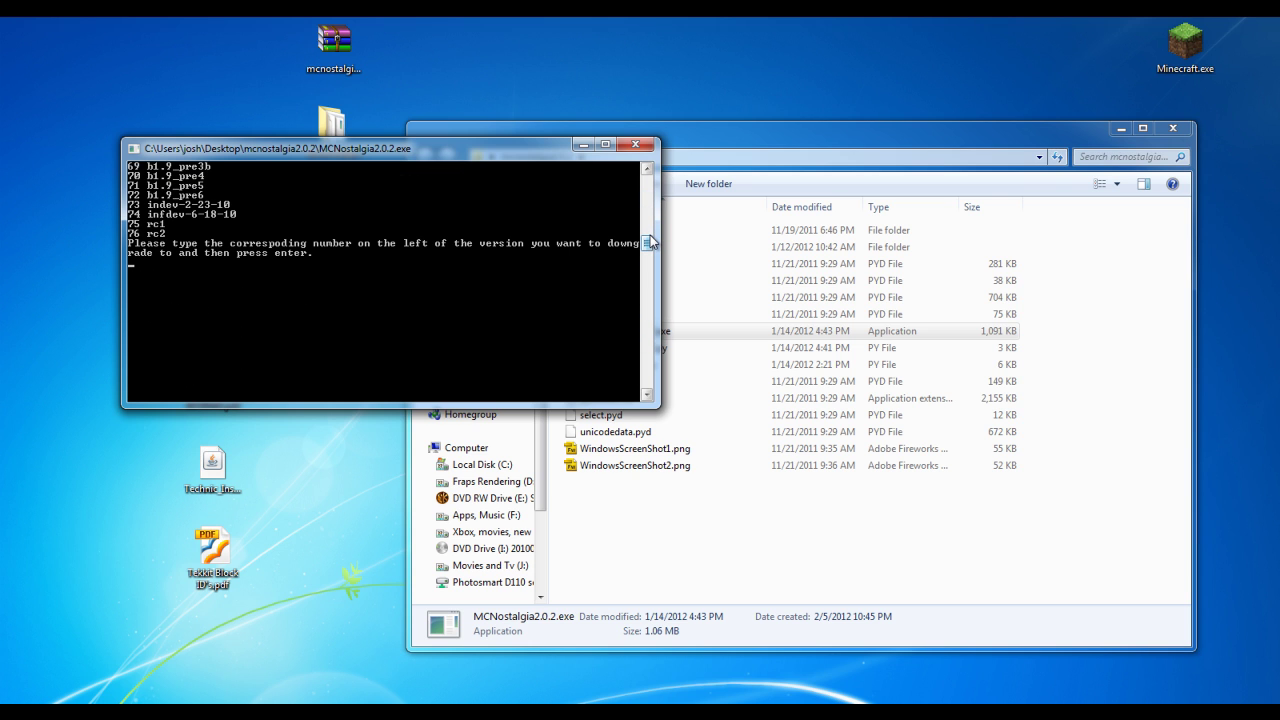
Choose downgrade entry 1 to patch Minecraft to version 1.0, and exit the patcher.
key("Return")
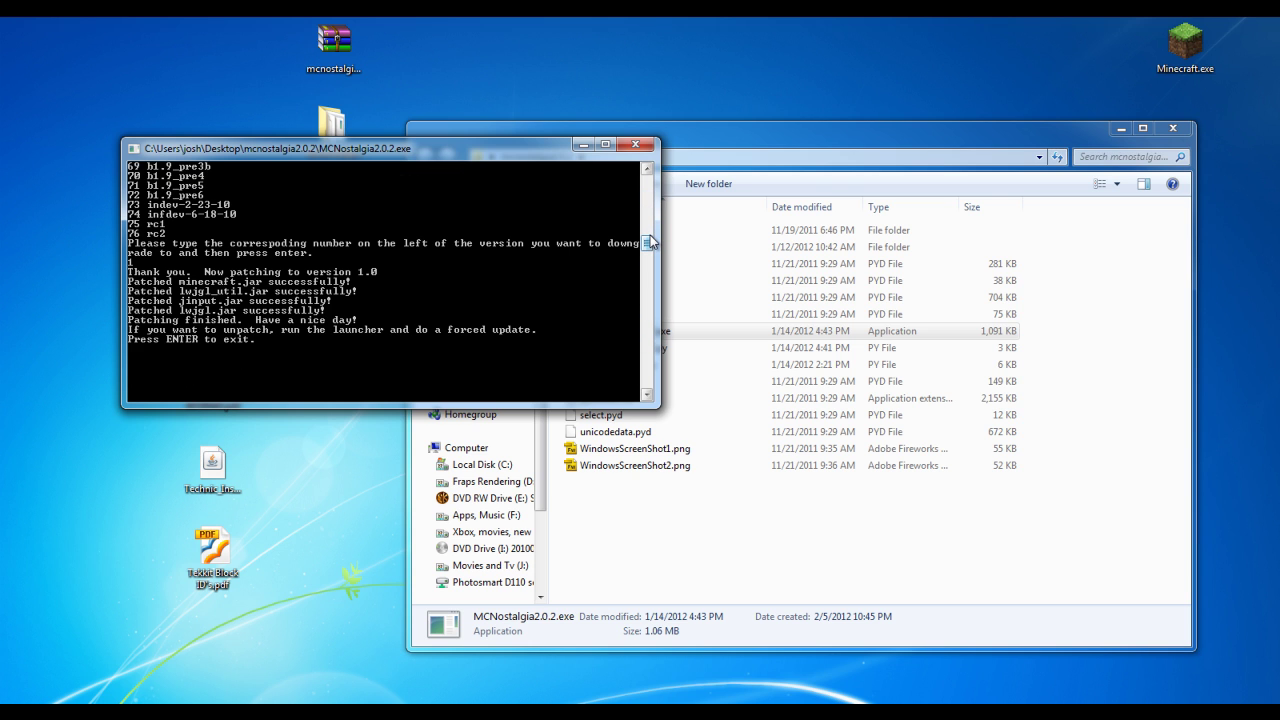
key("Return")
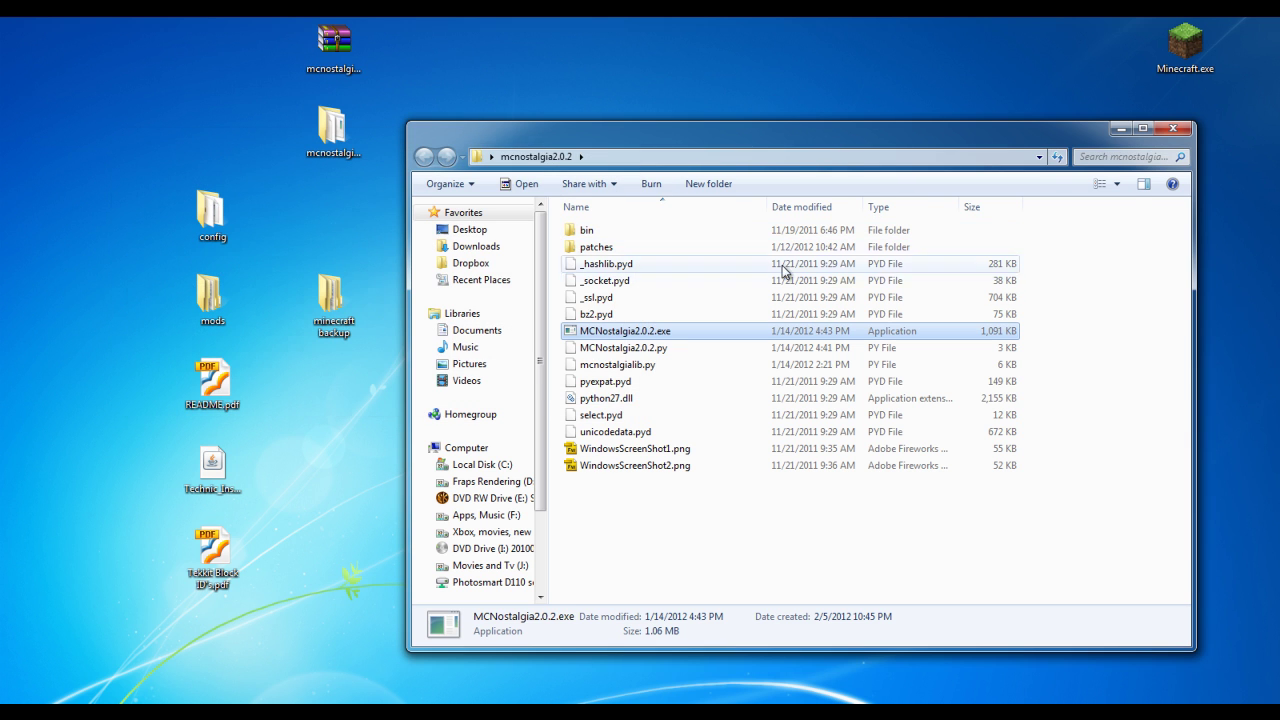
Launch Minecraft, log in with the saved account, check the version on the title screen, and close the game.
double_click(1185, 42)
left_click(690, 382)
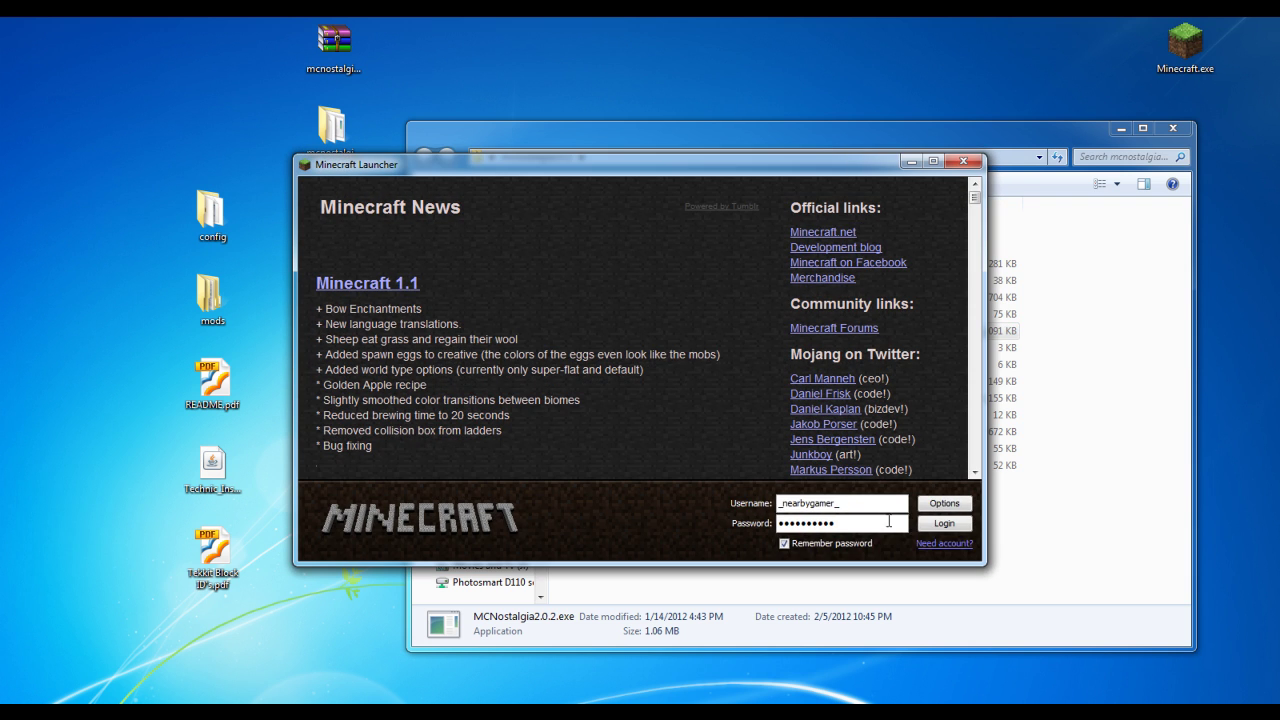
left_click(920, 523)
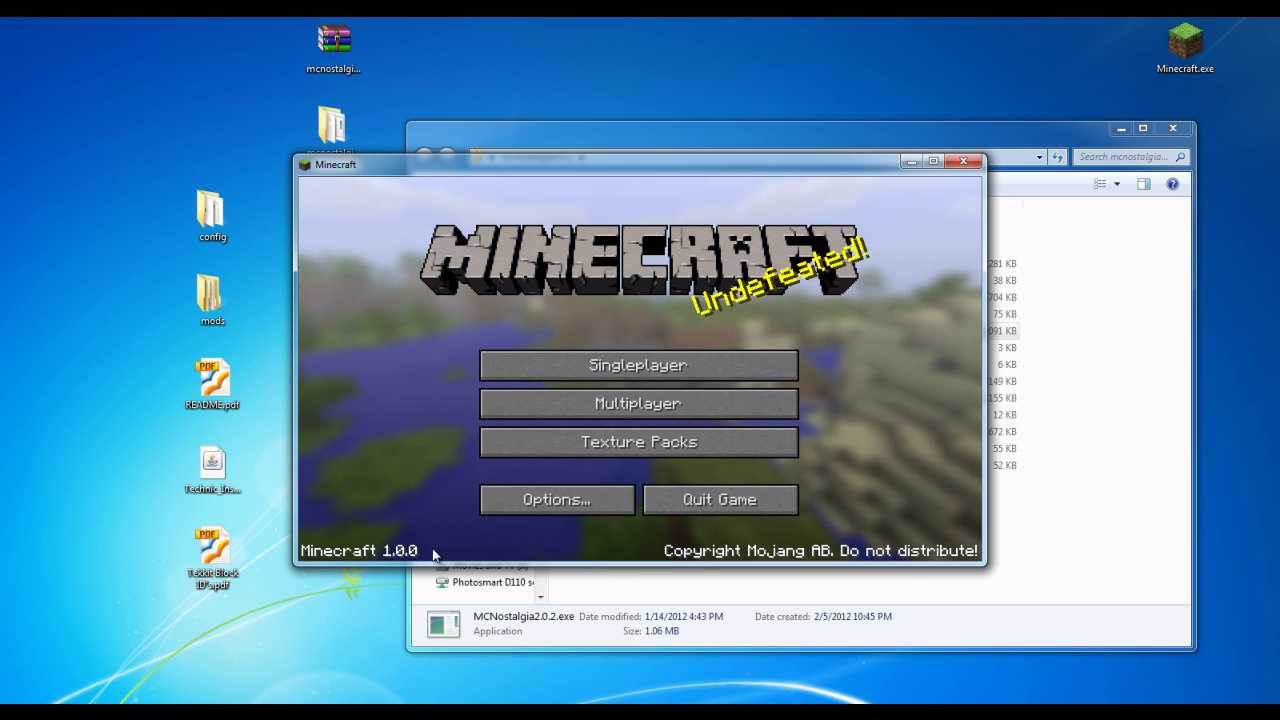
left_click(963, 161)
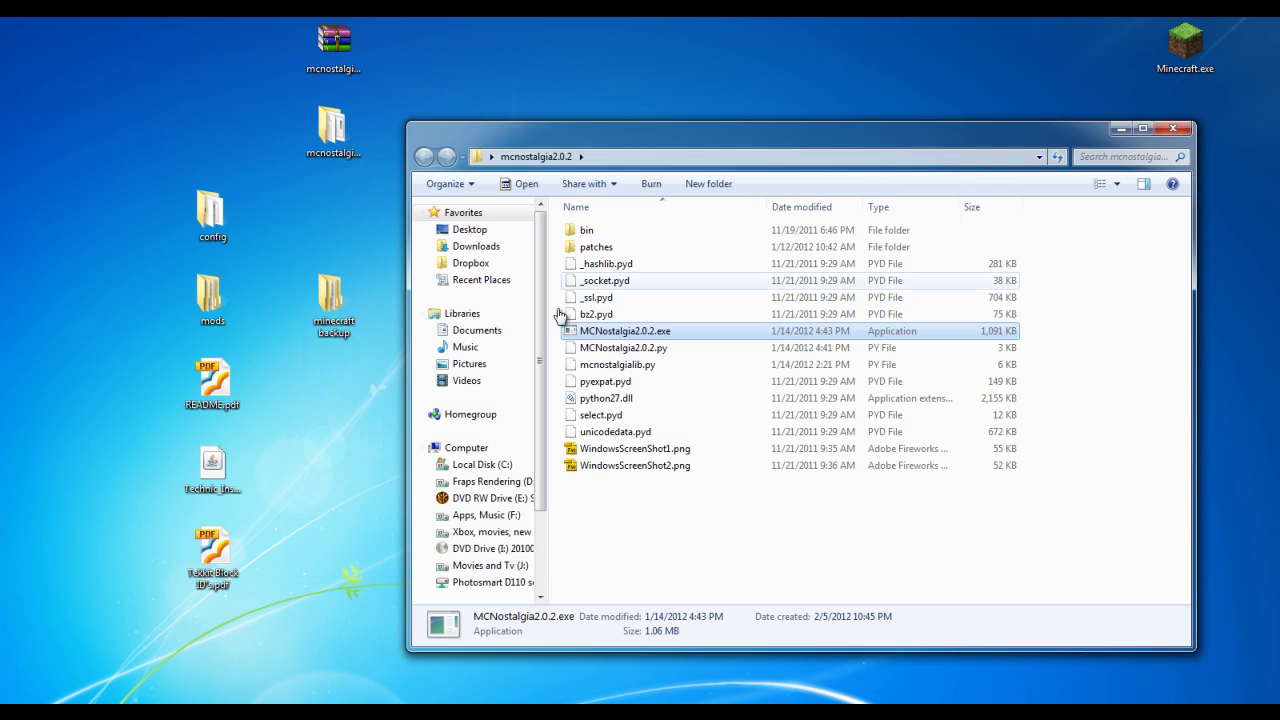
Run the Technic installer jar, set its target to the .minecraft folder in AppData\Roaming, and continue to the optional mods.
double_click(221, 484)
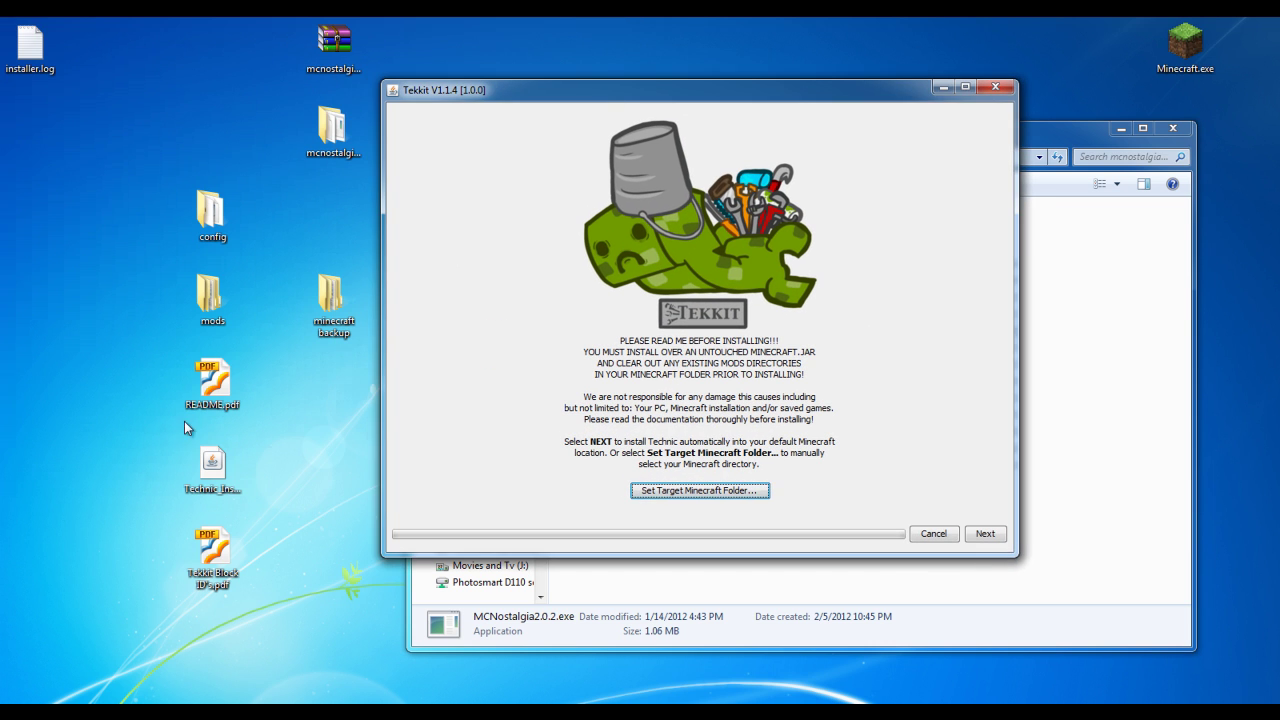
left_click(231, 479)
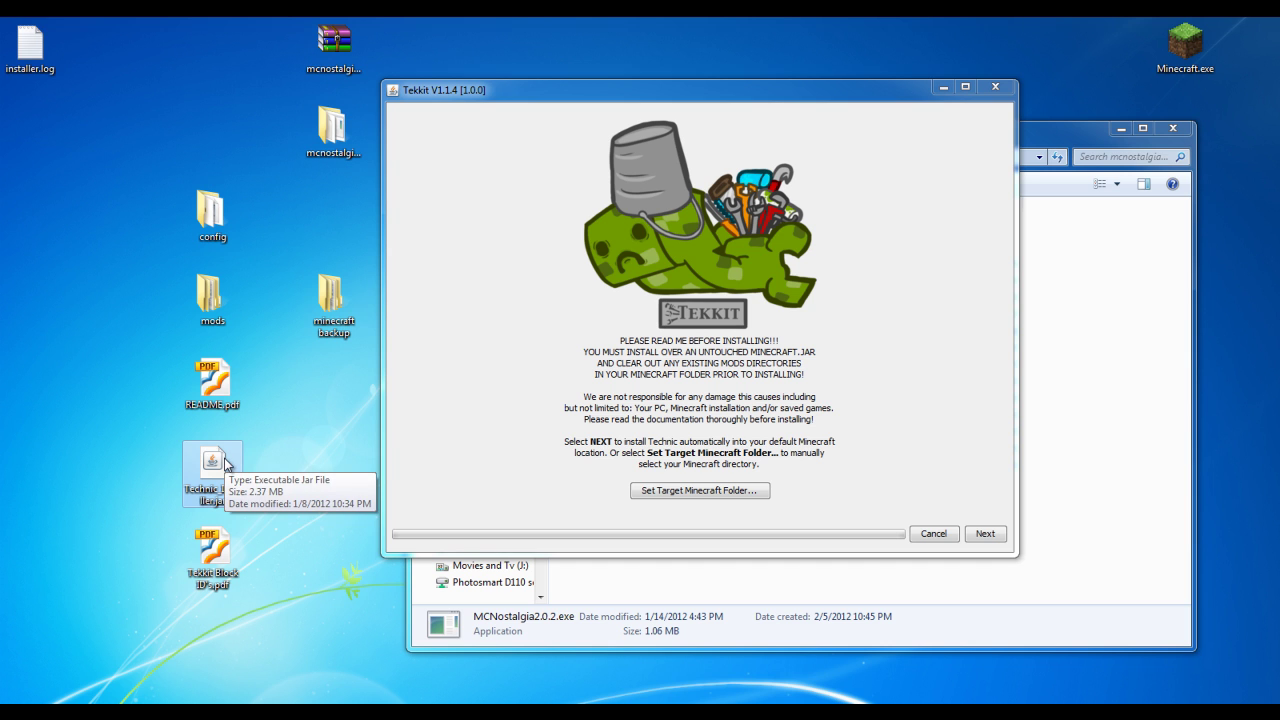
left_click(670, 491)
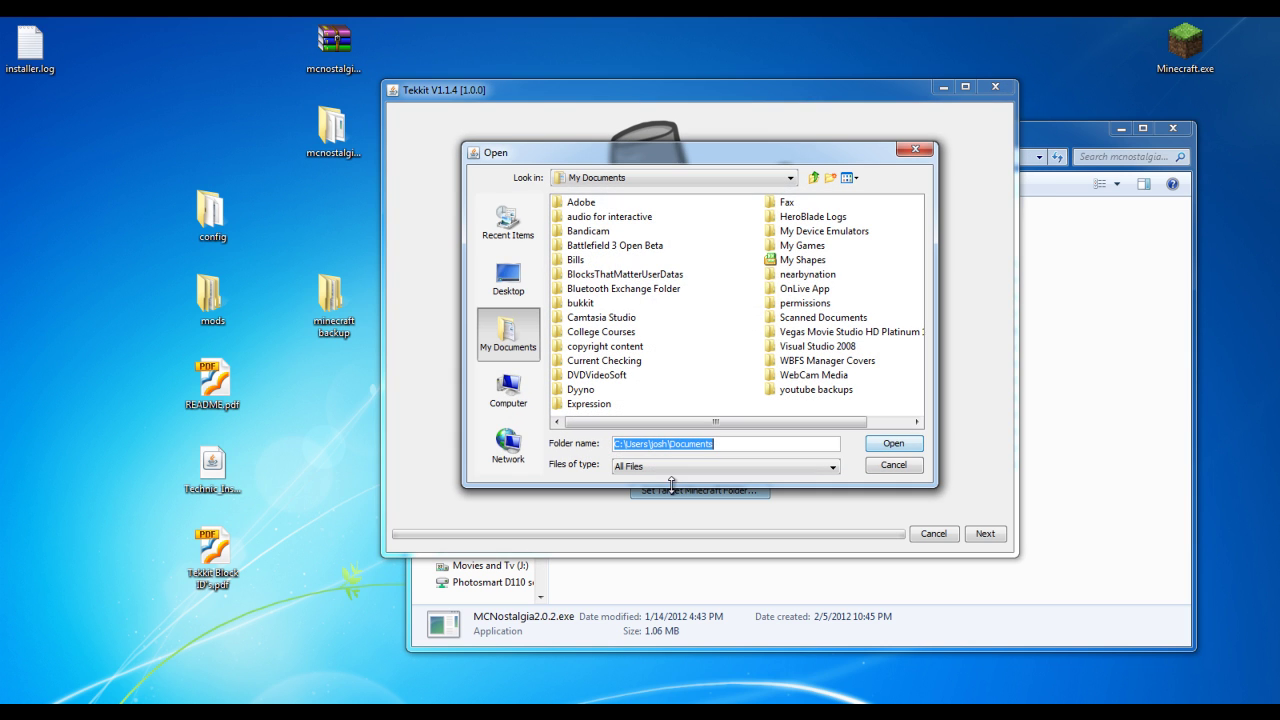
left_click(790, 177)
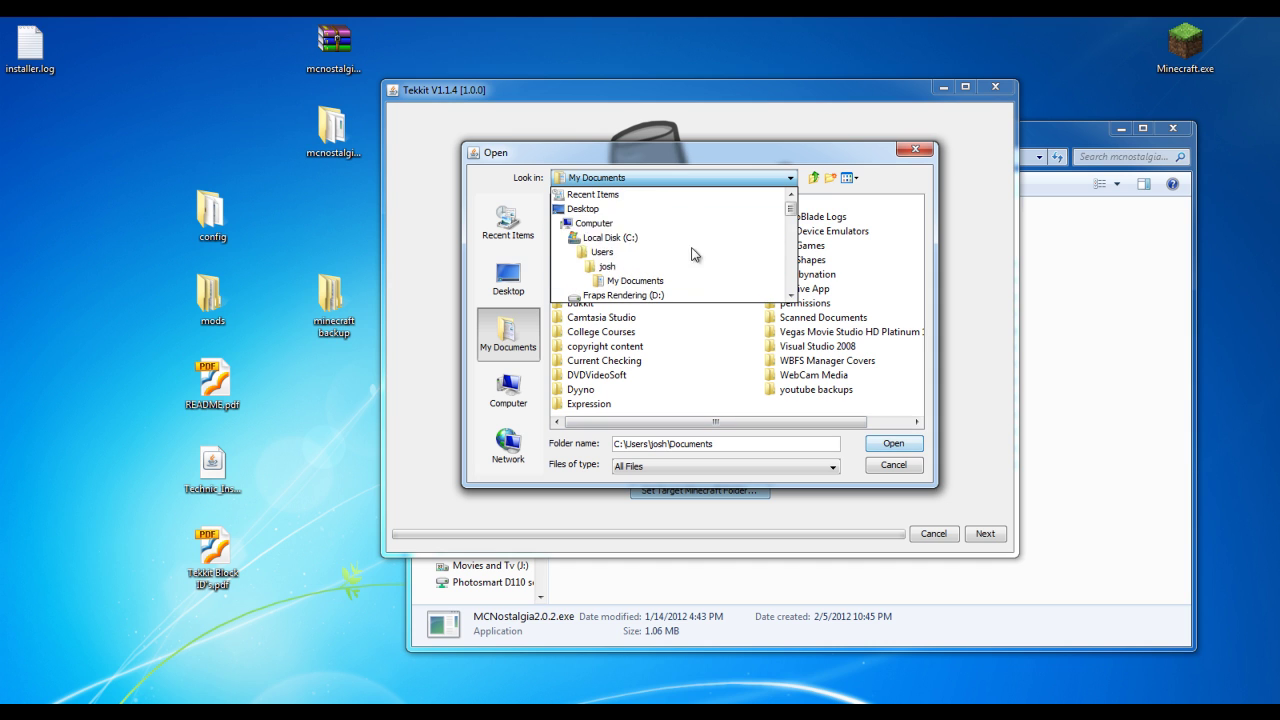
left_click(646, 267)
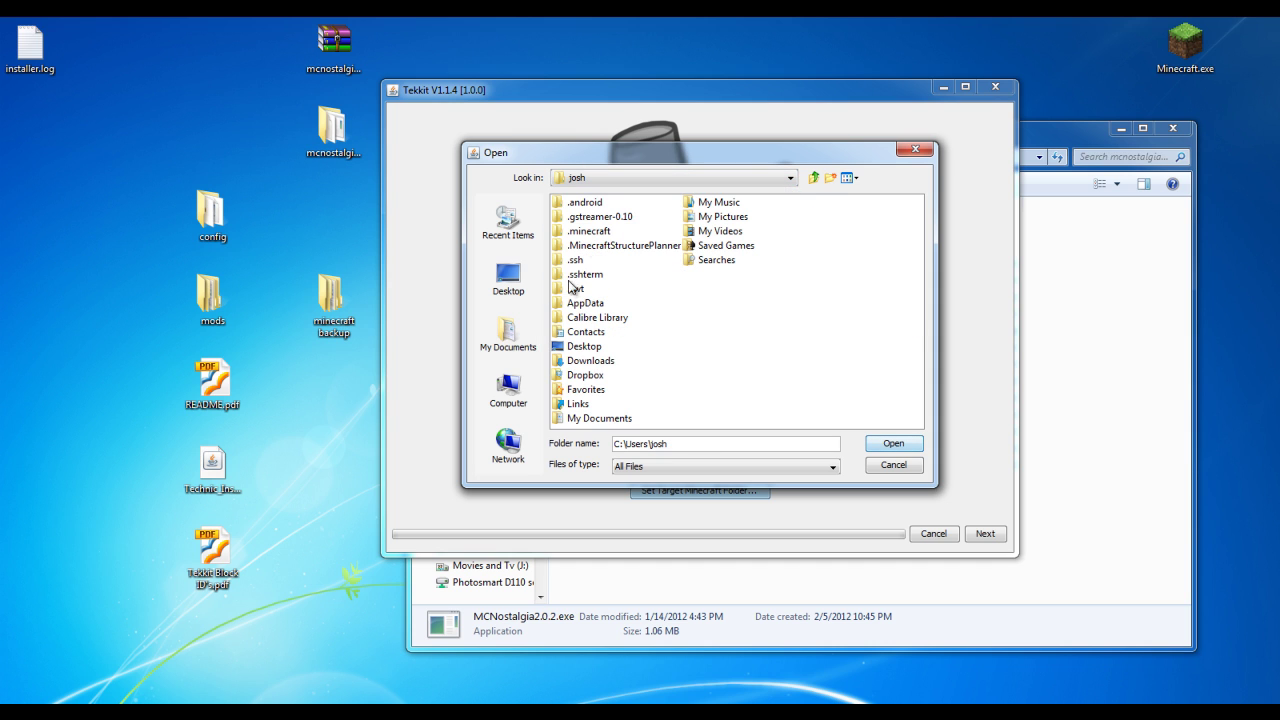
double_click(588, 303)
double_click(595, 232)
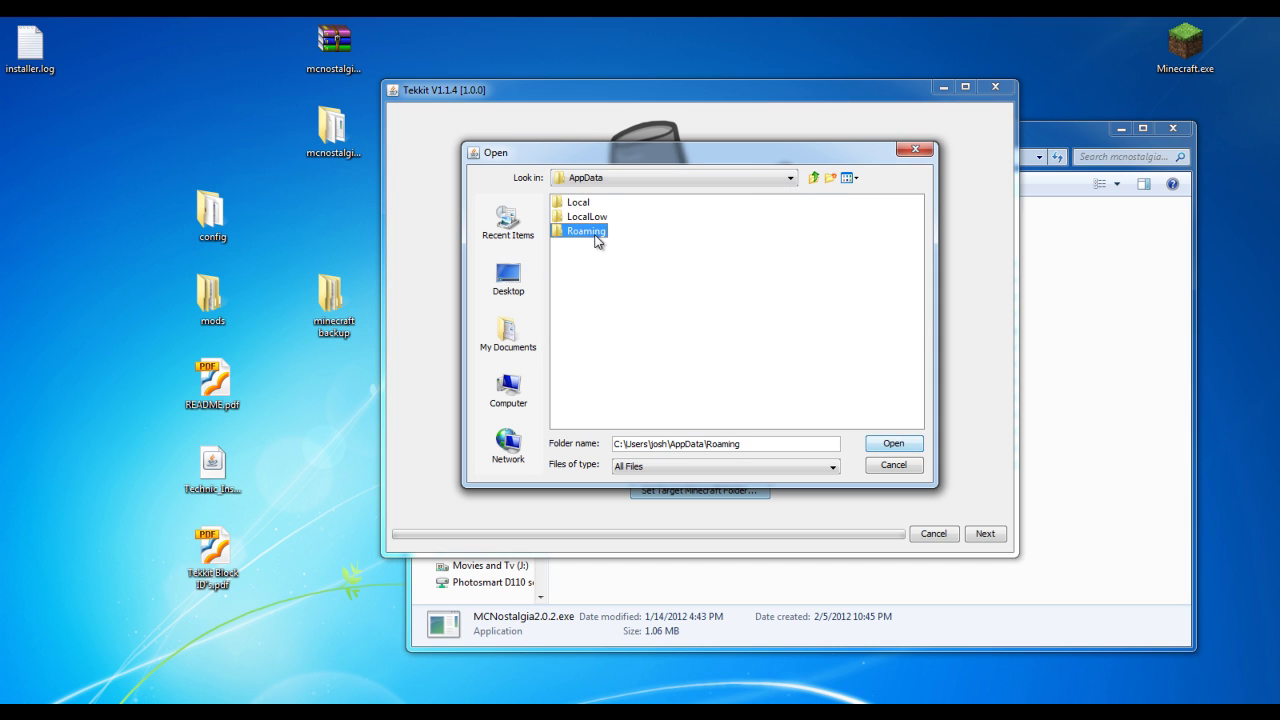
left_click(586, 203)
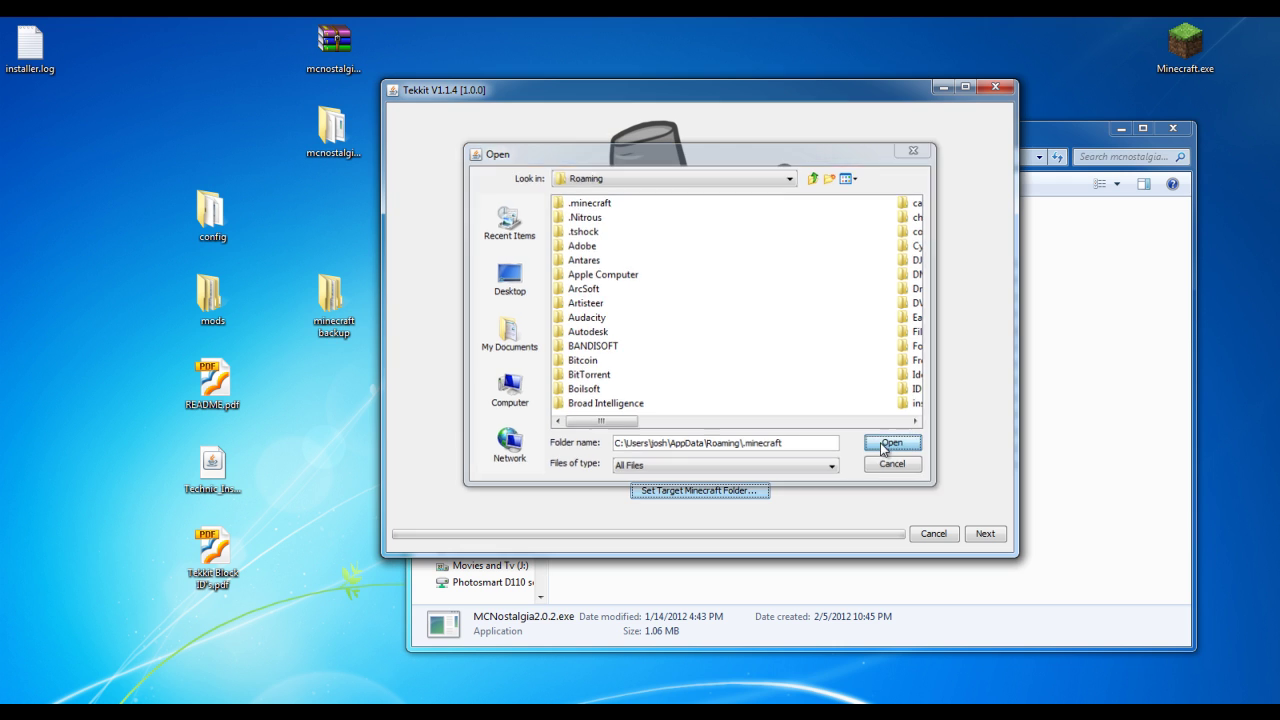
left_click(893, 443)
left_click(986, 534)
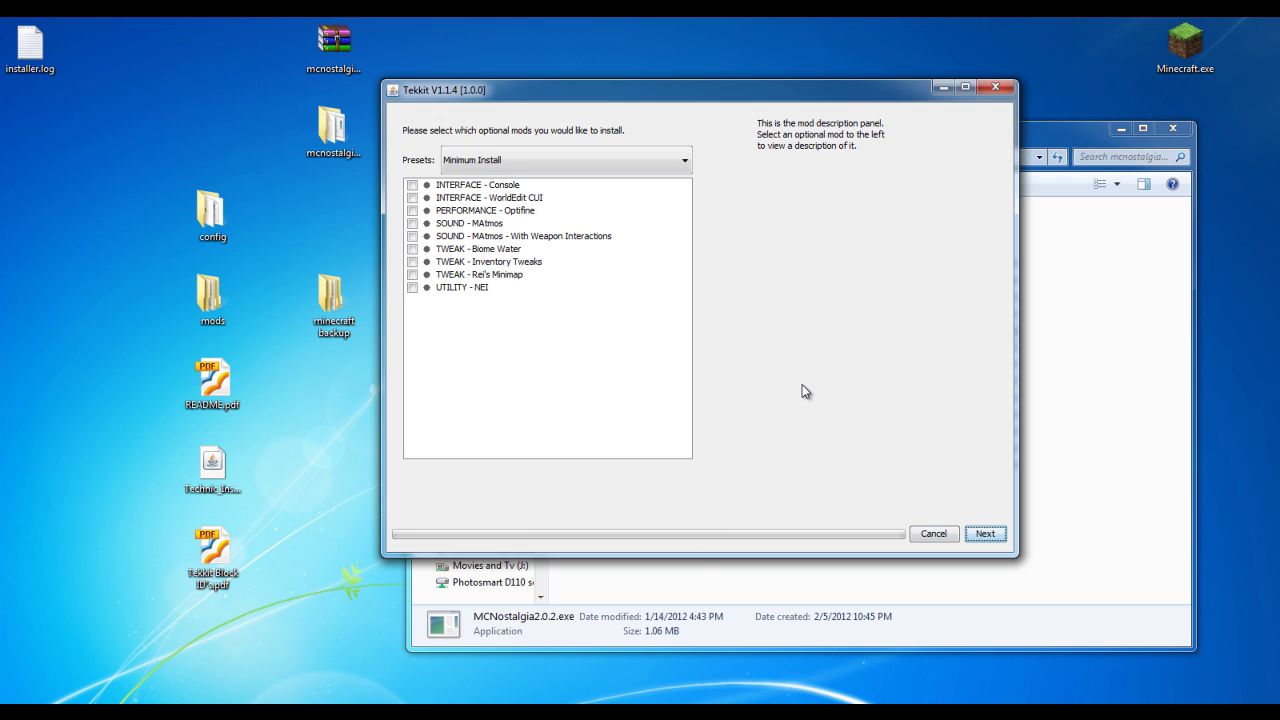
Select all optional mods, from INTERFACE - Console to UTILITY - NEI, install Tekkit, and close the finished installer.
left_click(500, 162)
left_click(507, 207)
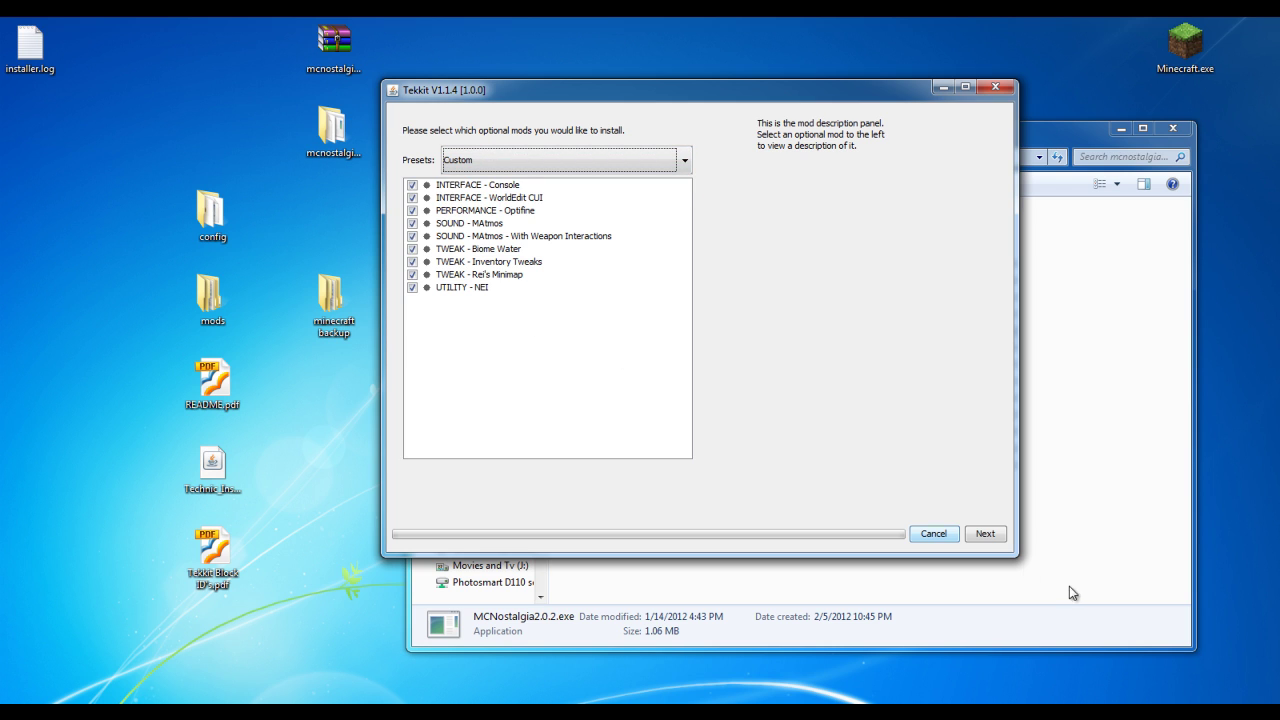
left_click(986, 534)
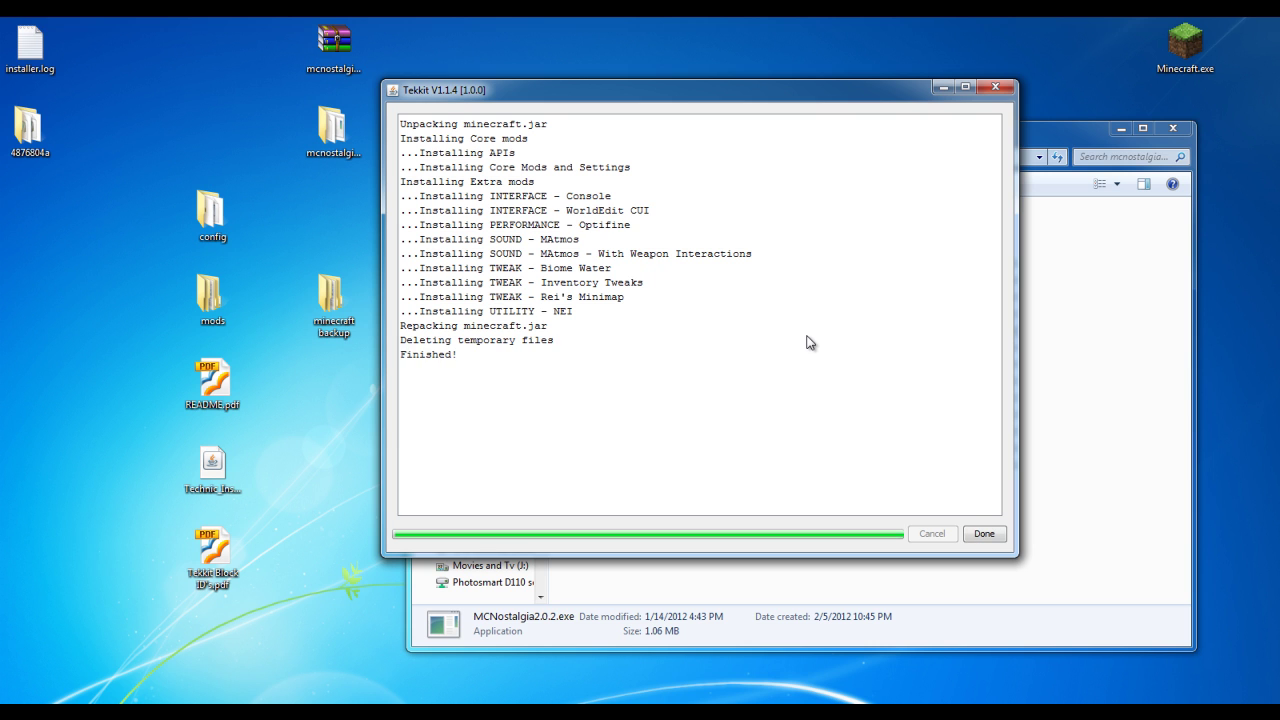
left_click(1000, 537)
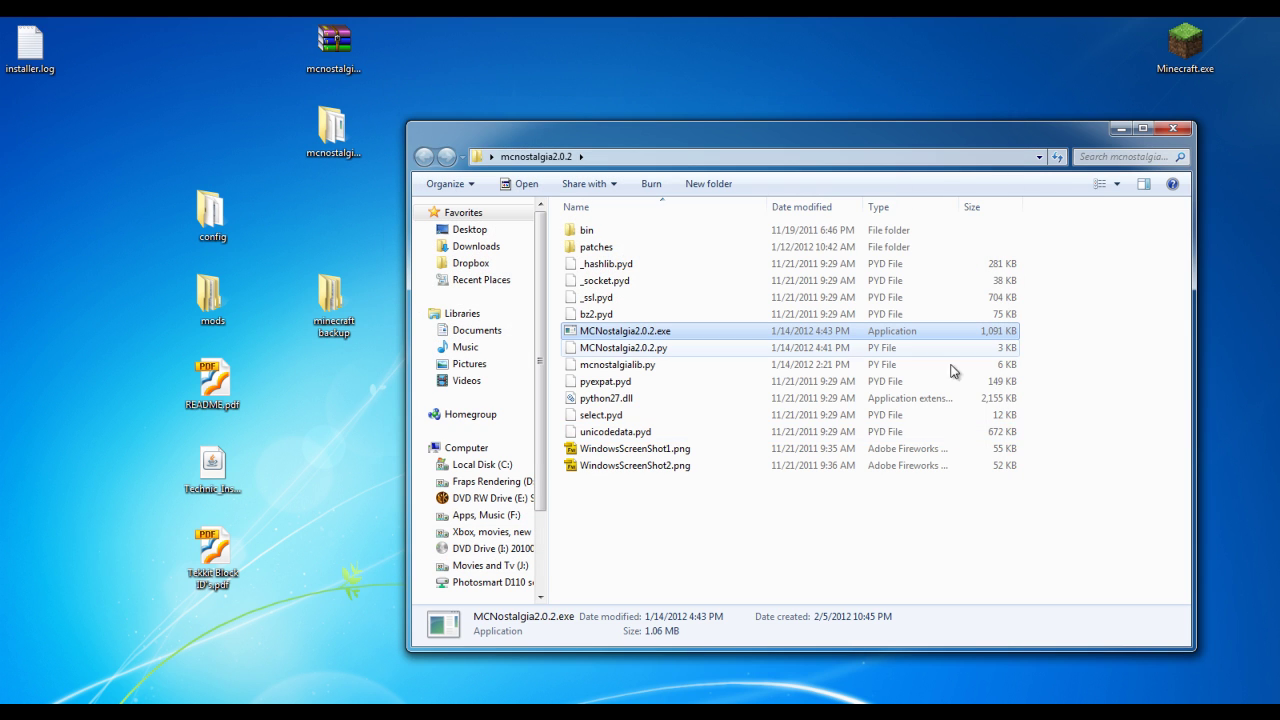
Minimise the mcnostalgia2.0.2 folder window and launch Minecraft.exe from the desktop, allowing it to run.
left_click(1119, 130)
double_click(1185, 45)
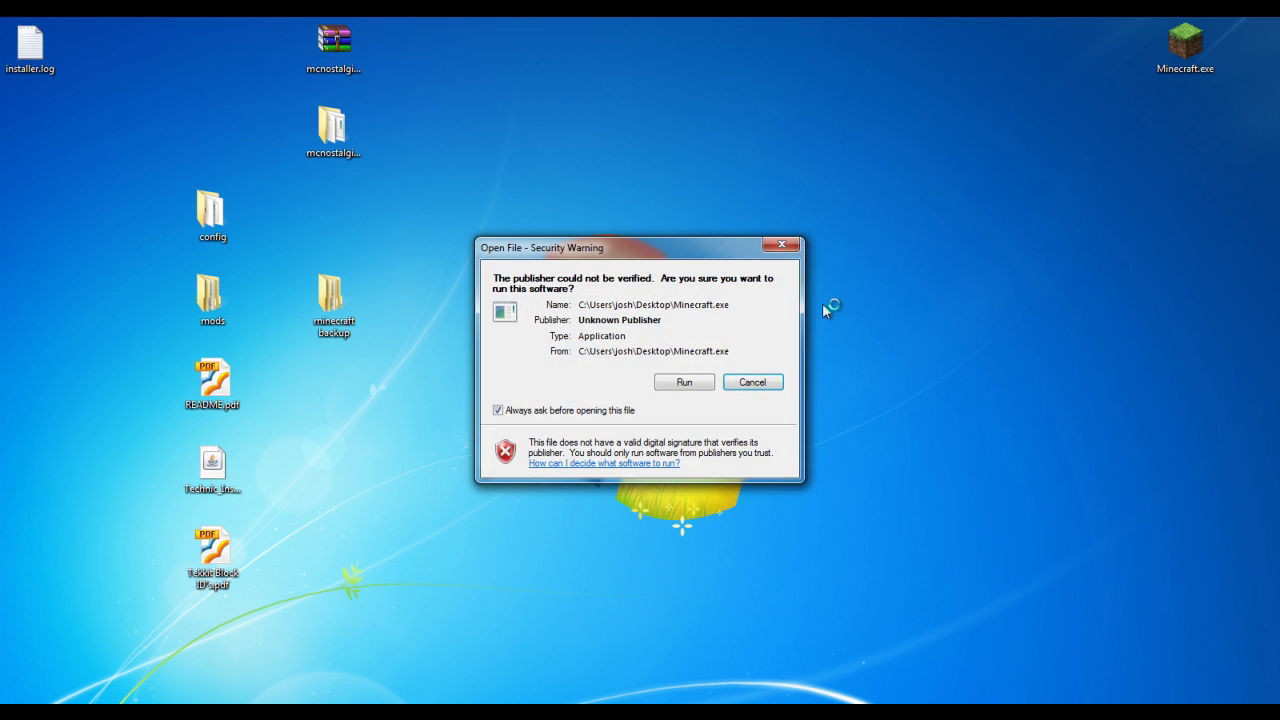
left_click(690, 382)
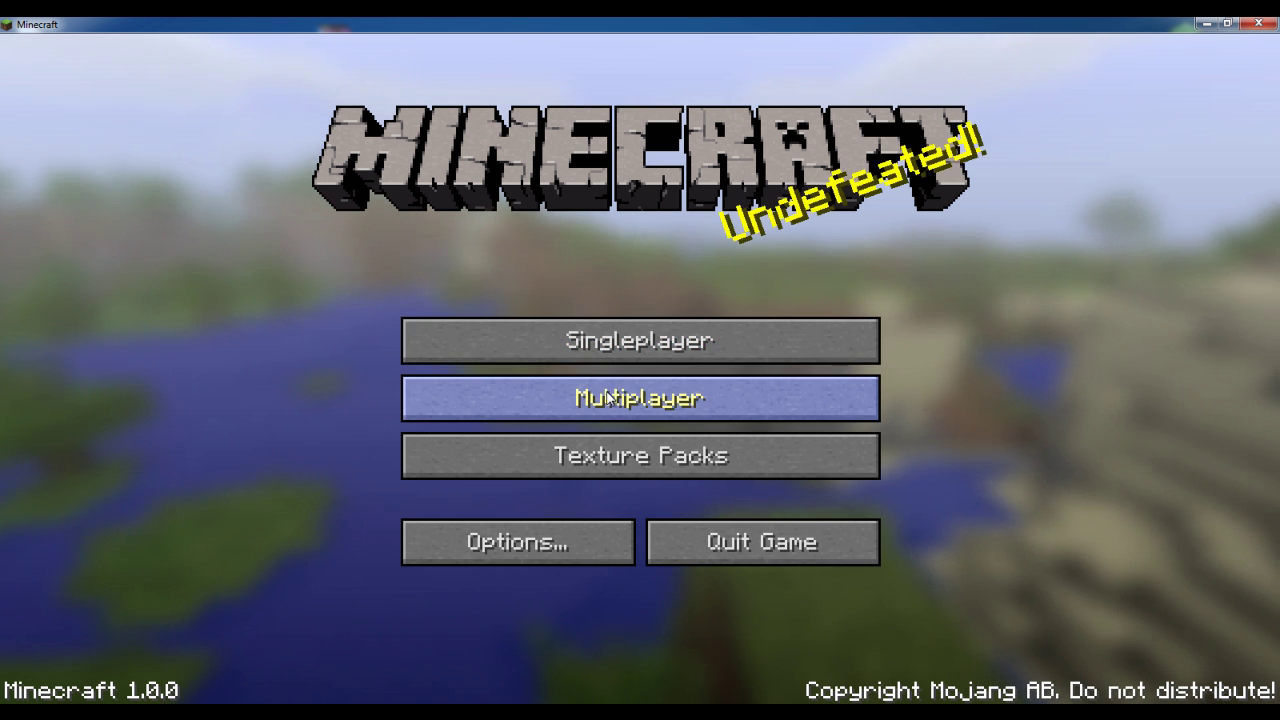
Add a multiplayer server named Nearbygamer Tekkit with the address tekkit.nearbynation.com, and join it.
left_click(606, 390)
left_click(838, 617)
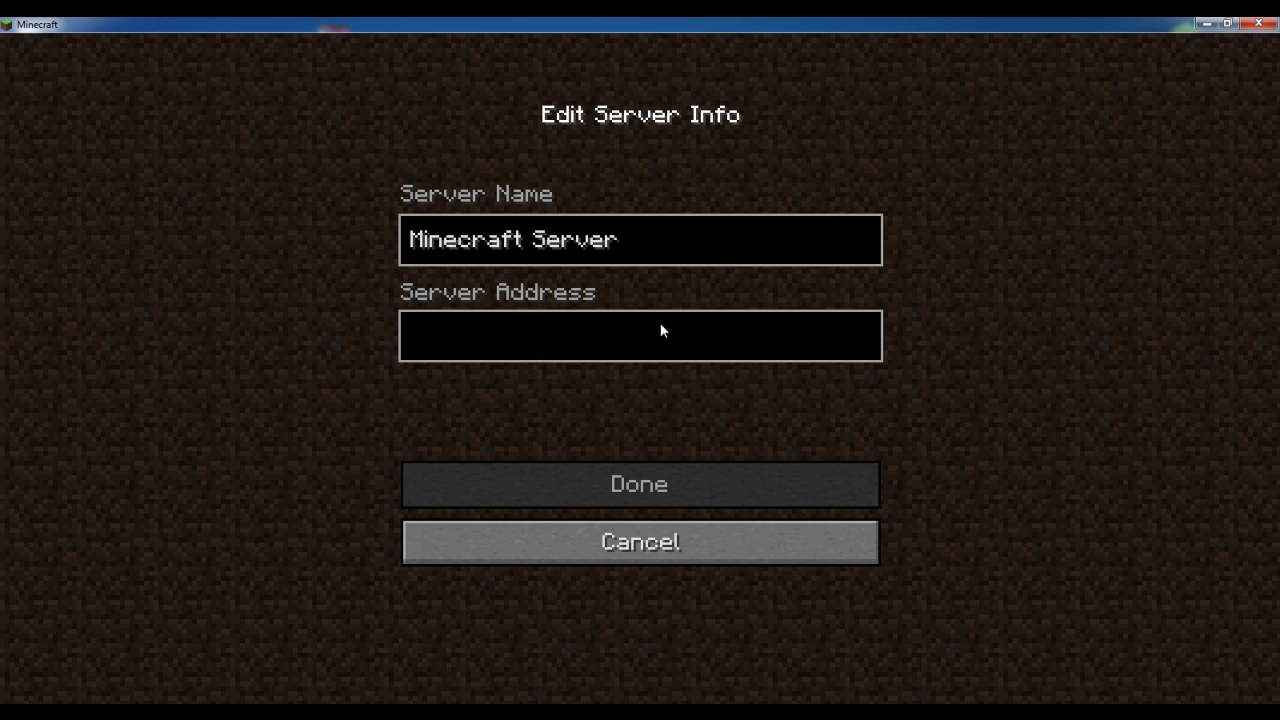
key("BackSpace")
key("BackSpace")
key("BackSpace")
key("BackSpace")
key("BackSpace")
key("BackSpace")
key("BackSpace")
key("BackSpace")
key("BackSpace")
key("BackSpace")
key("BackSpace")
key("BackSpace")
key("BackSpace")
key("BackSpace")
key("BackSpace")
key("BackSpace")
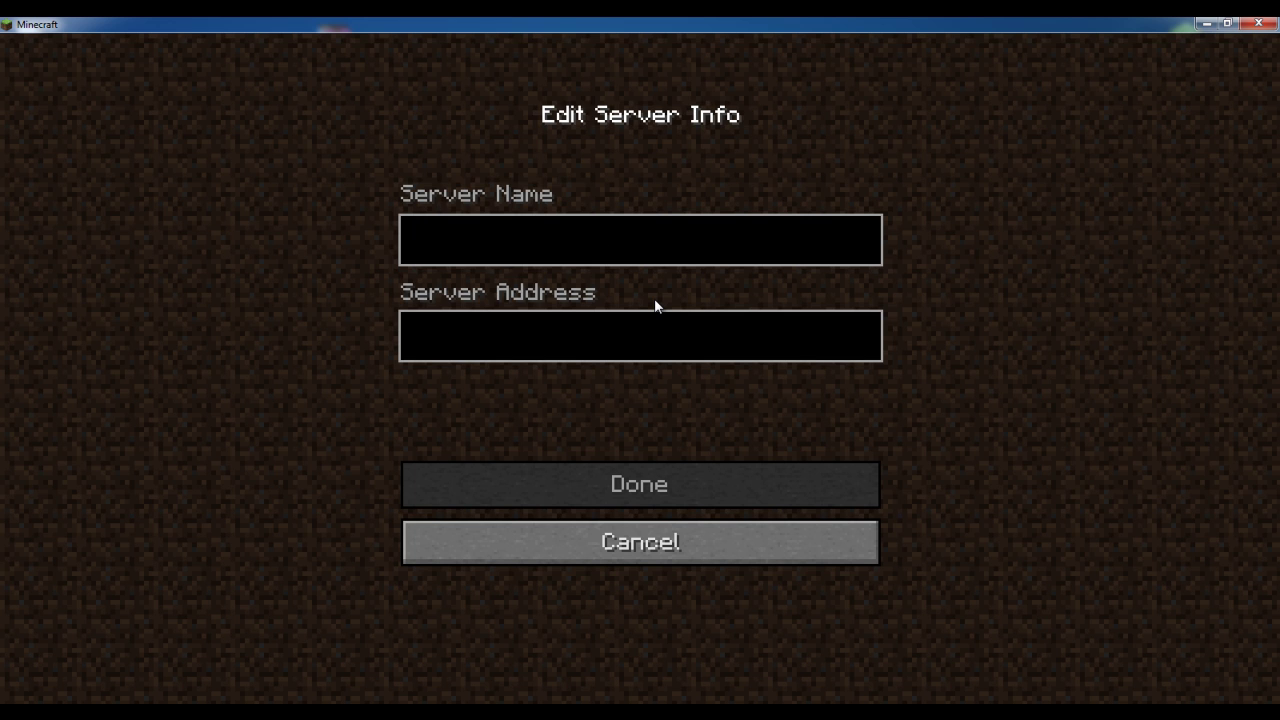
type("Nearbygamer Tek")
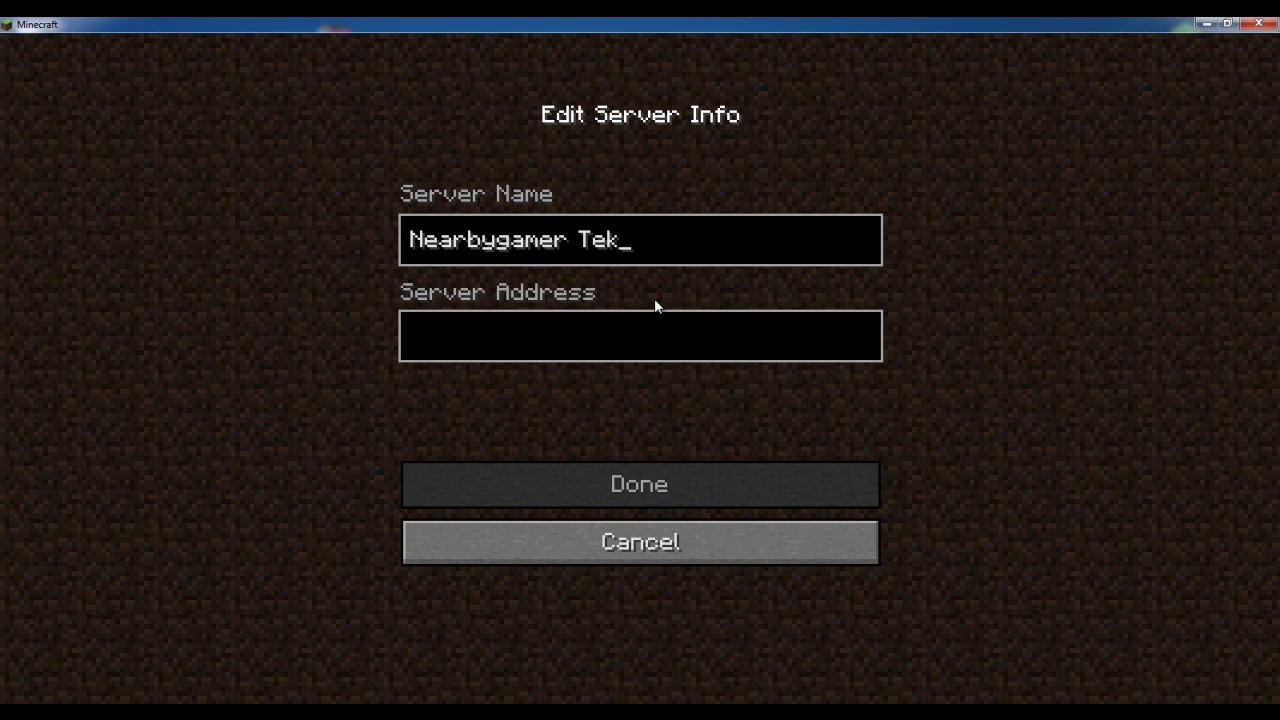
type("kit")
key("Tab")
type("tekkit.nearbynation.com")
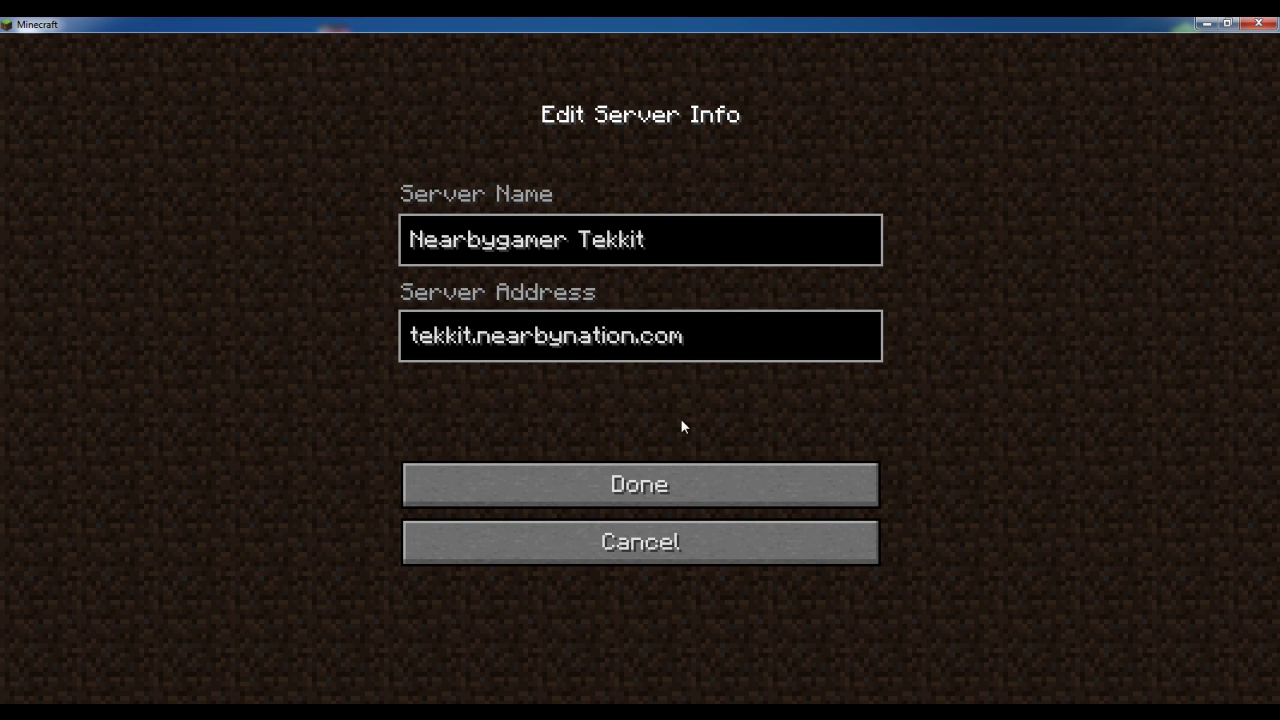
left_click(664, 482)
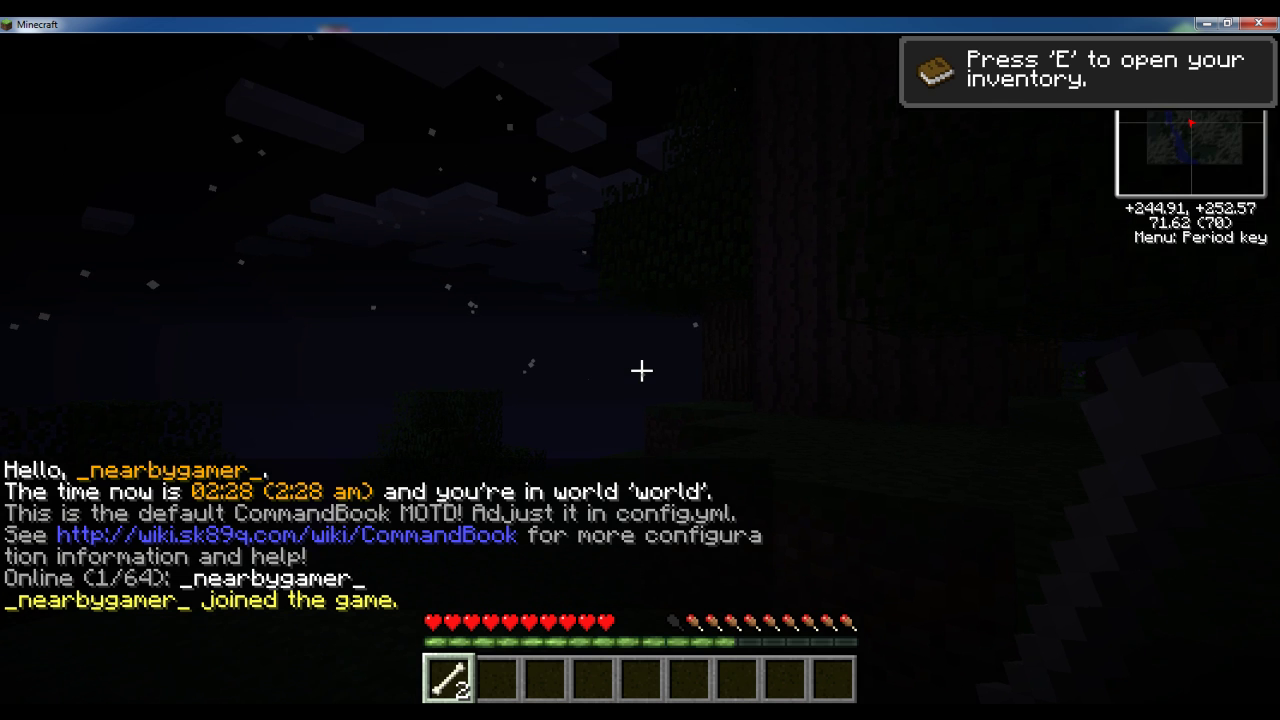
Set the world time to 8:00 with the chat command /time 8:00.
key("slash")
type("time 8:00")
key("Return")
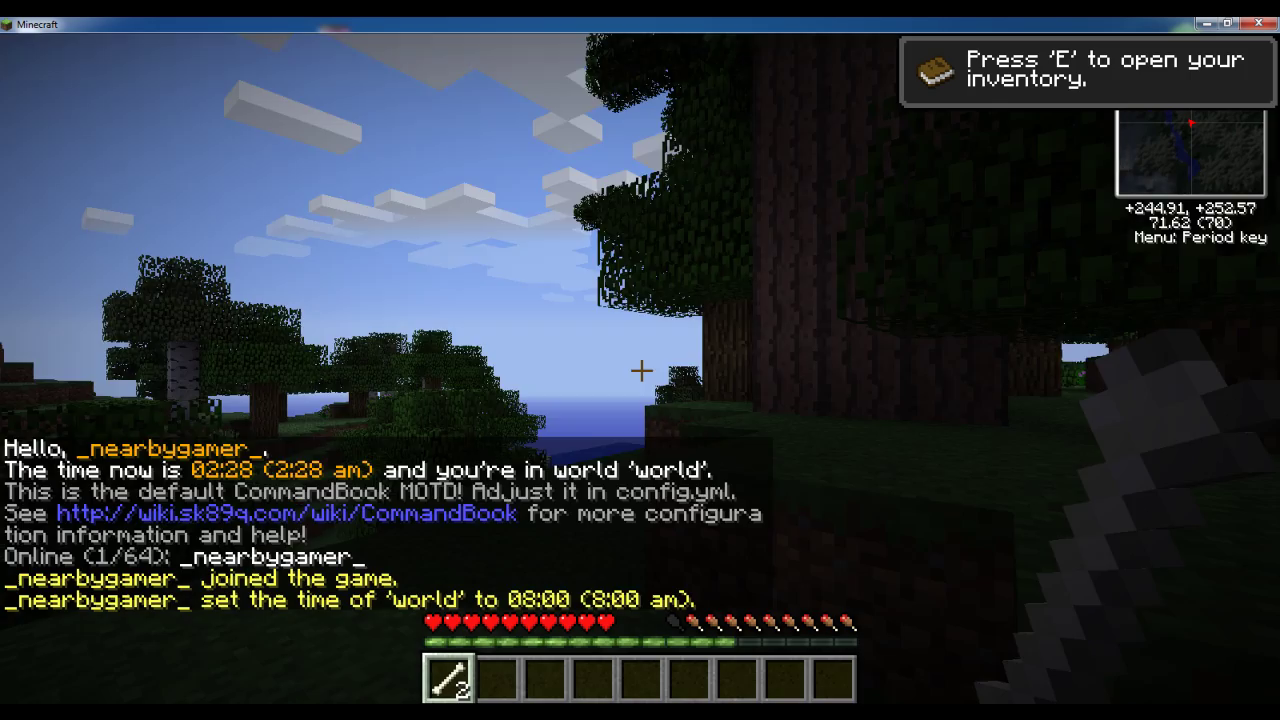
Lower the game's music and sound volumes all the way in the options and return to the game.
key("Escape")
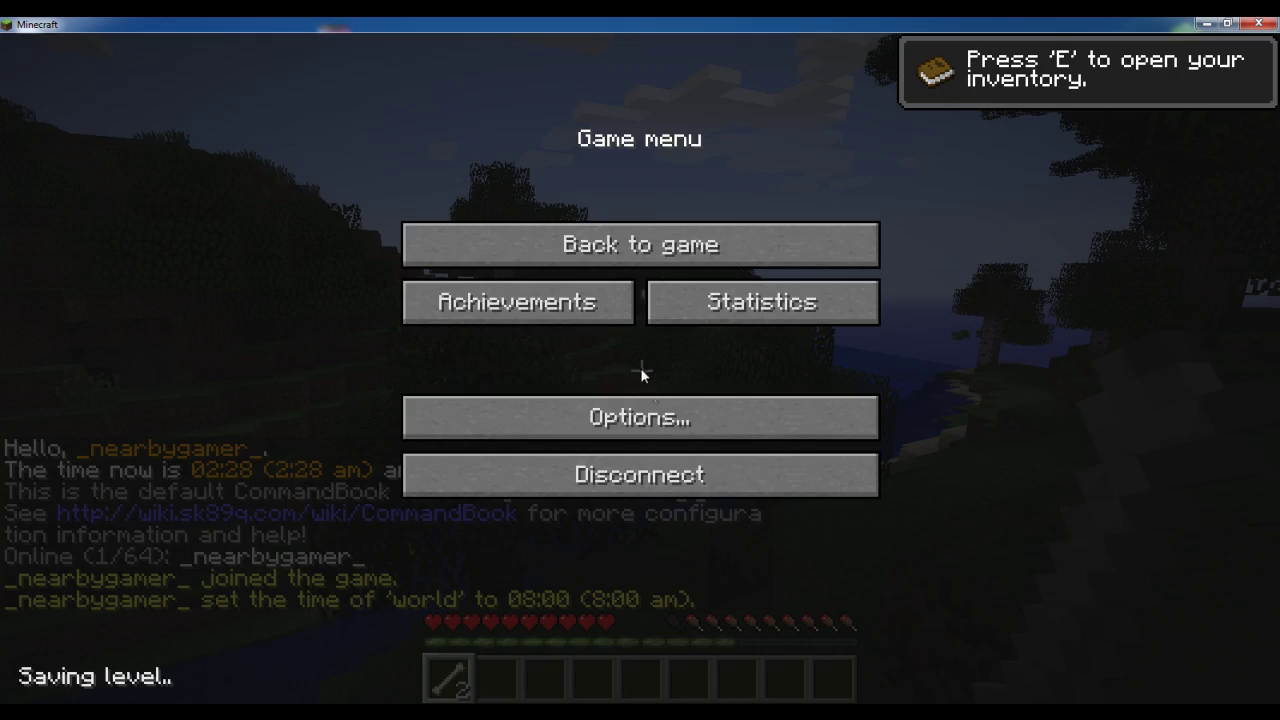
left_click(640, 414)
left_click(779, 167)
left_click(510, 167)
left_click_drag(779, 167, 669, 167)
left_click(298, 167)
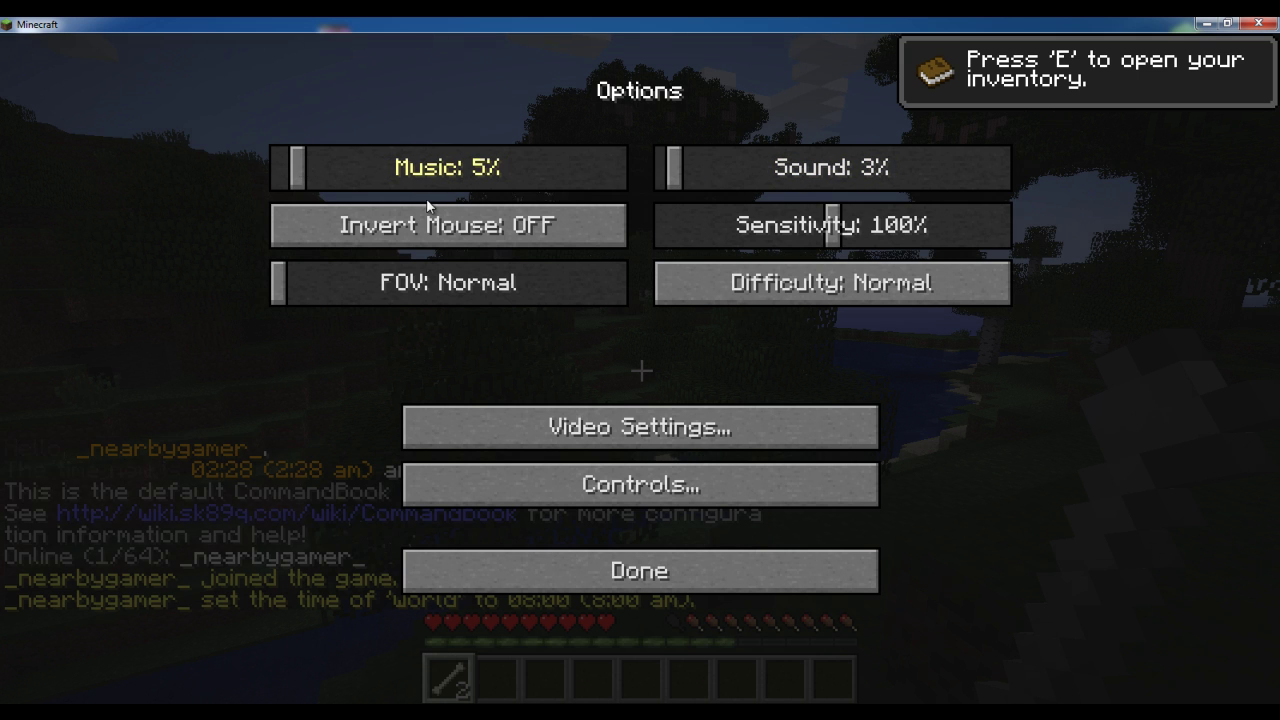
left_click_drag(430, 170, 272, 168)
left_click_drag(669, 167, 656, 167)
left_click(664, 578)
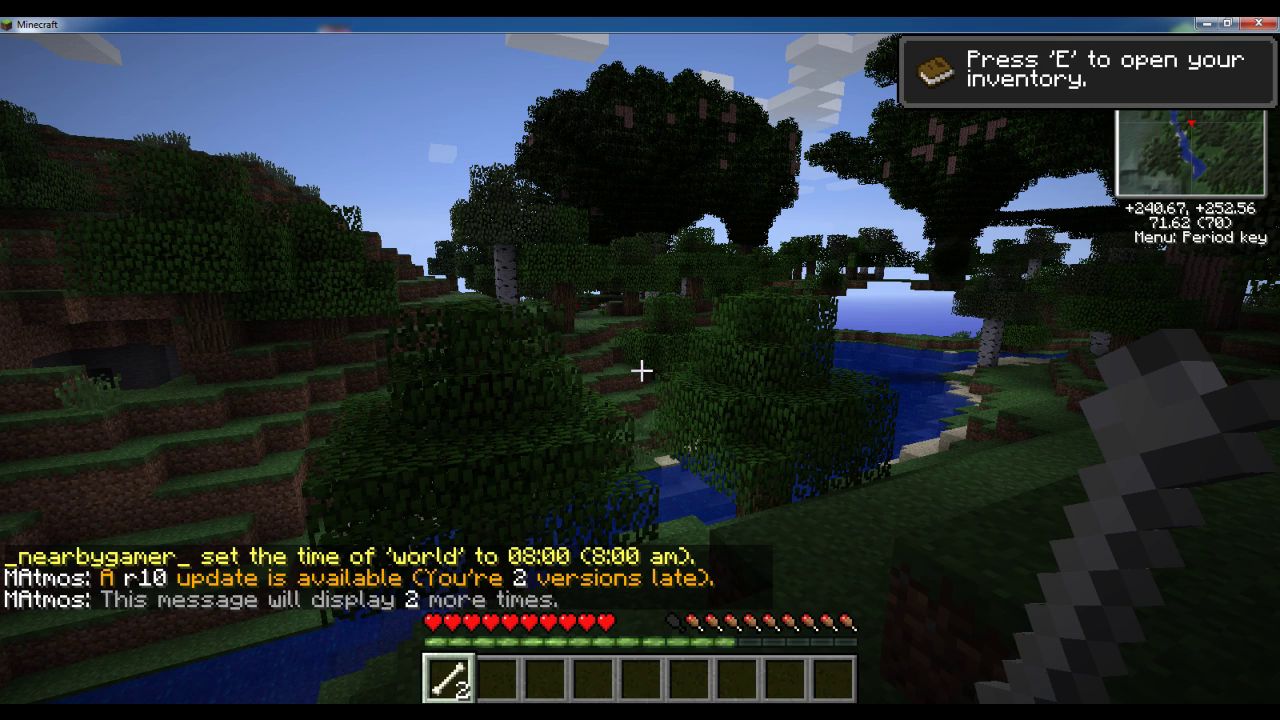
Walk along the wooded riverbank to look around the server world.
key("w")
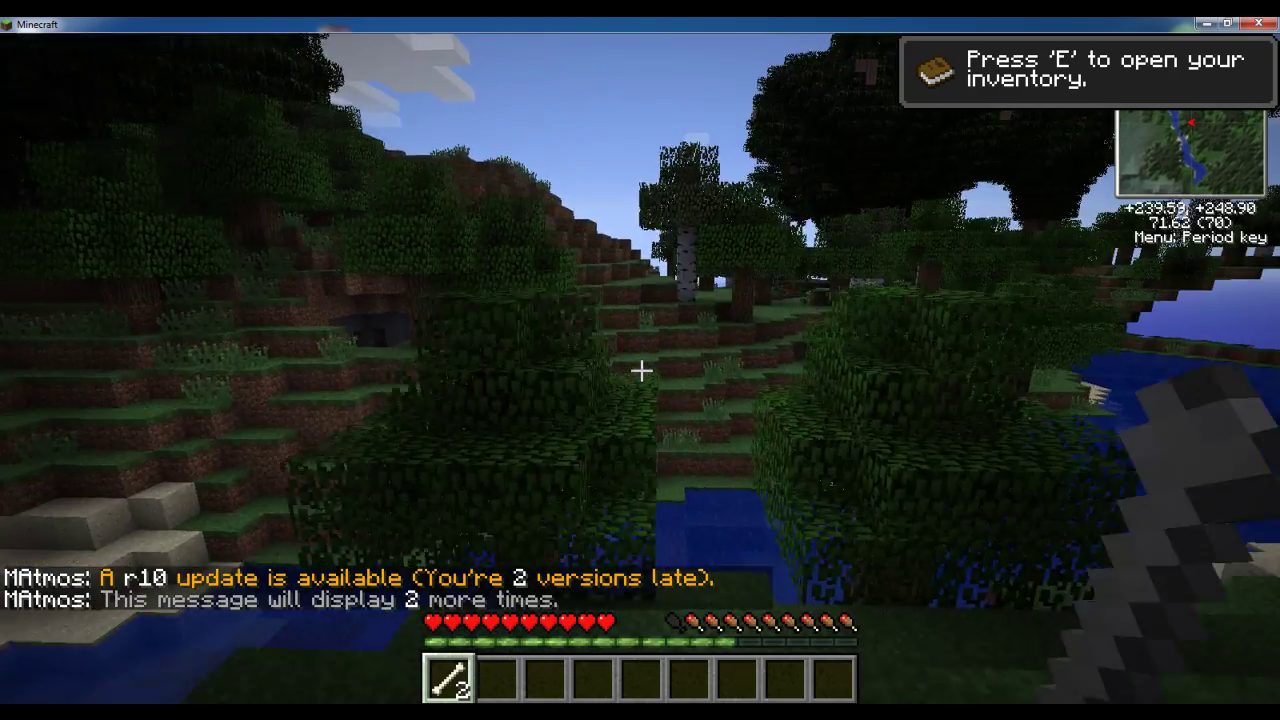
key("w")
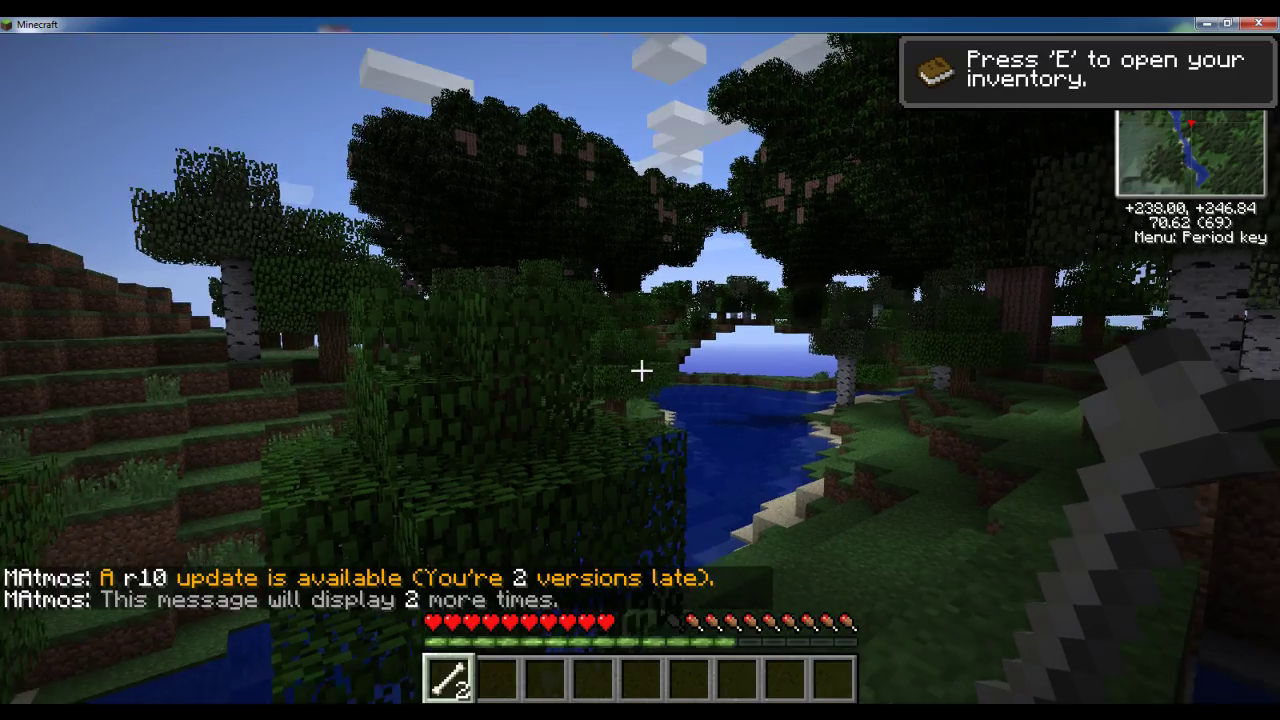
key("w")
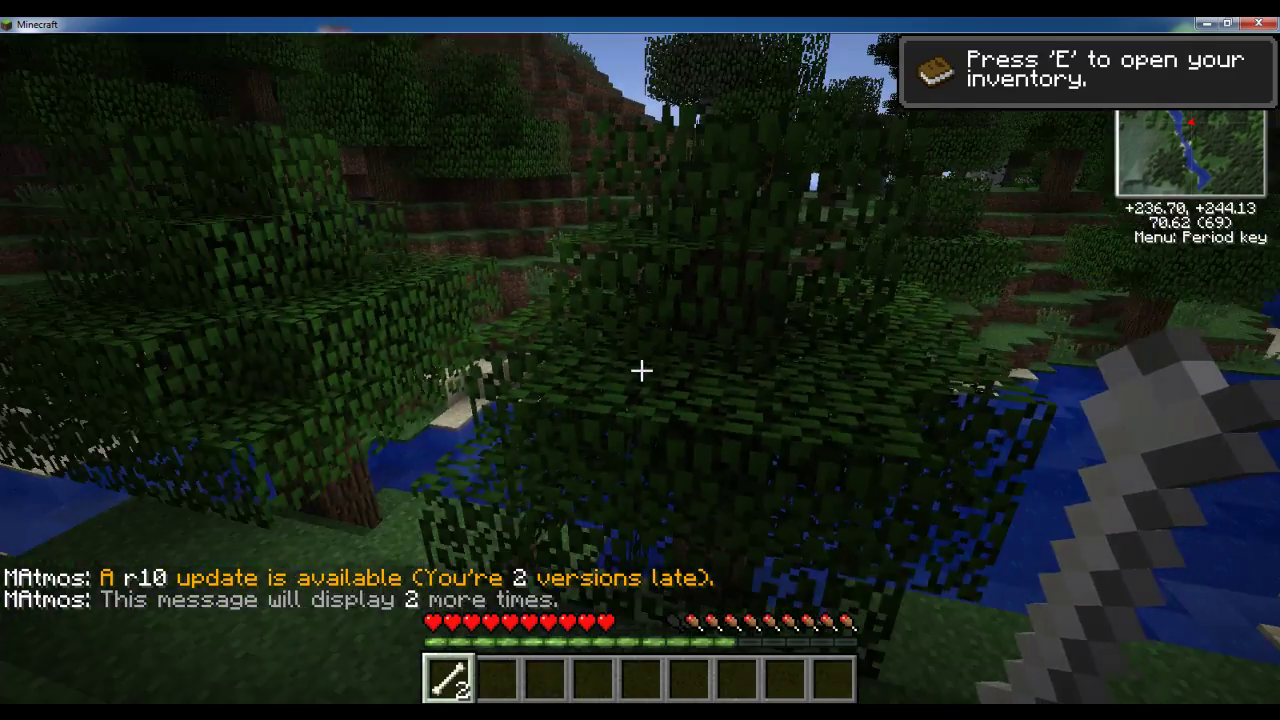
key("w")
key("w")
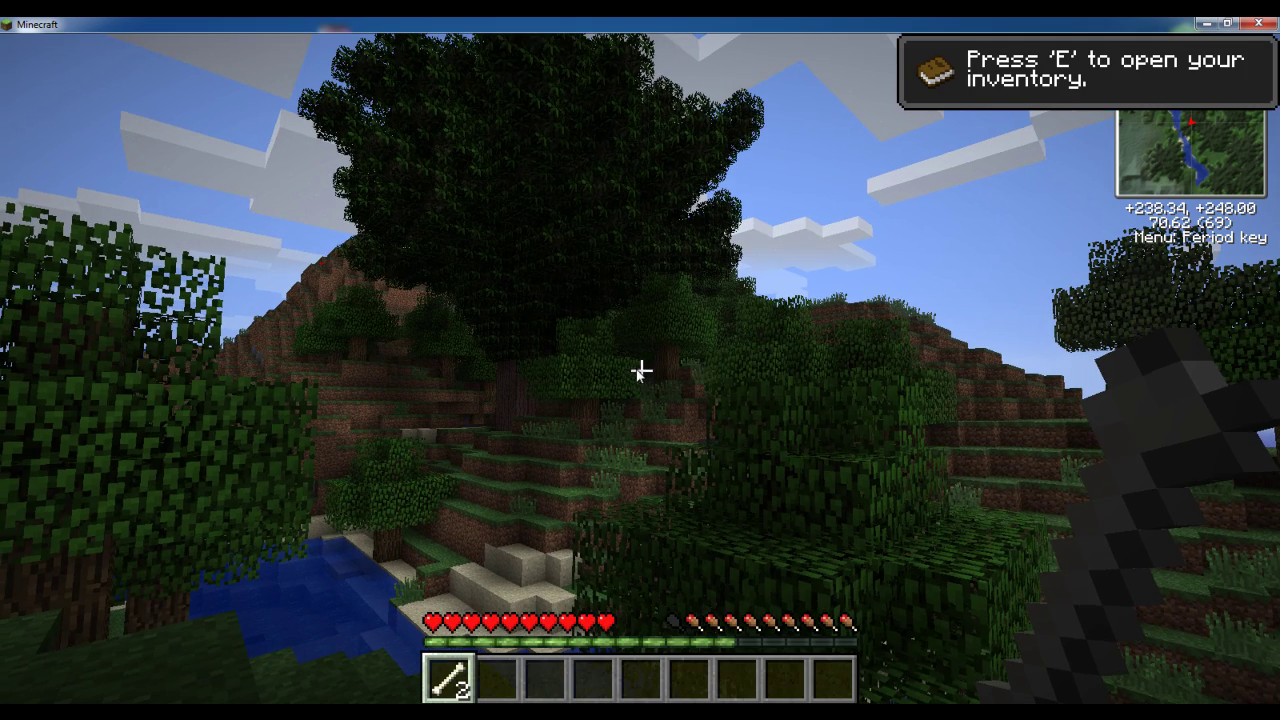
Open the inventory, look up crafting recipes for items such as wool and wooden slabs, and filter the item list to the IC2 subset.
key("e")
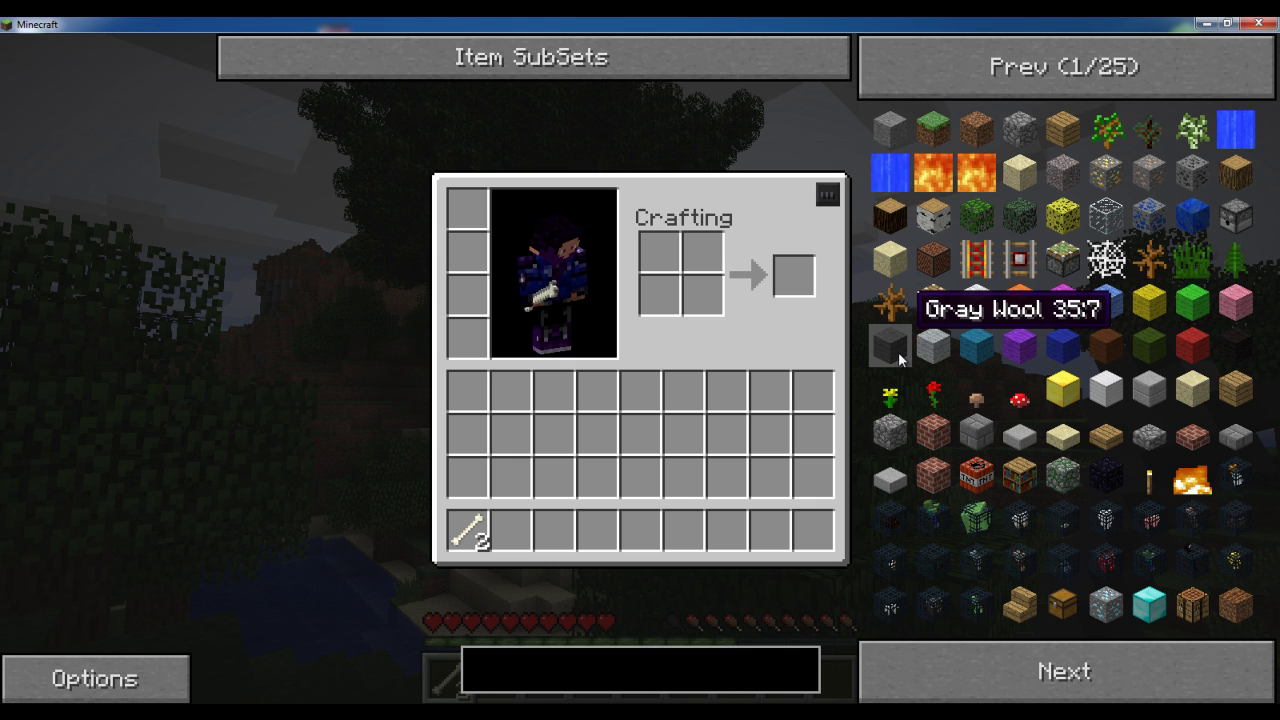
left_click(898, 352)
left_click(978, 298)
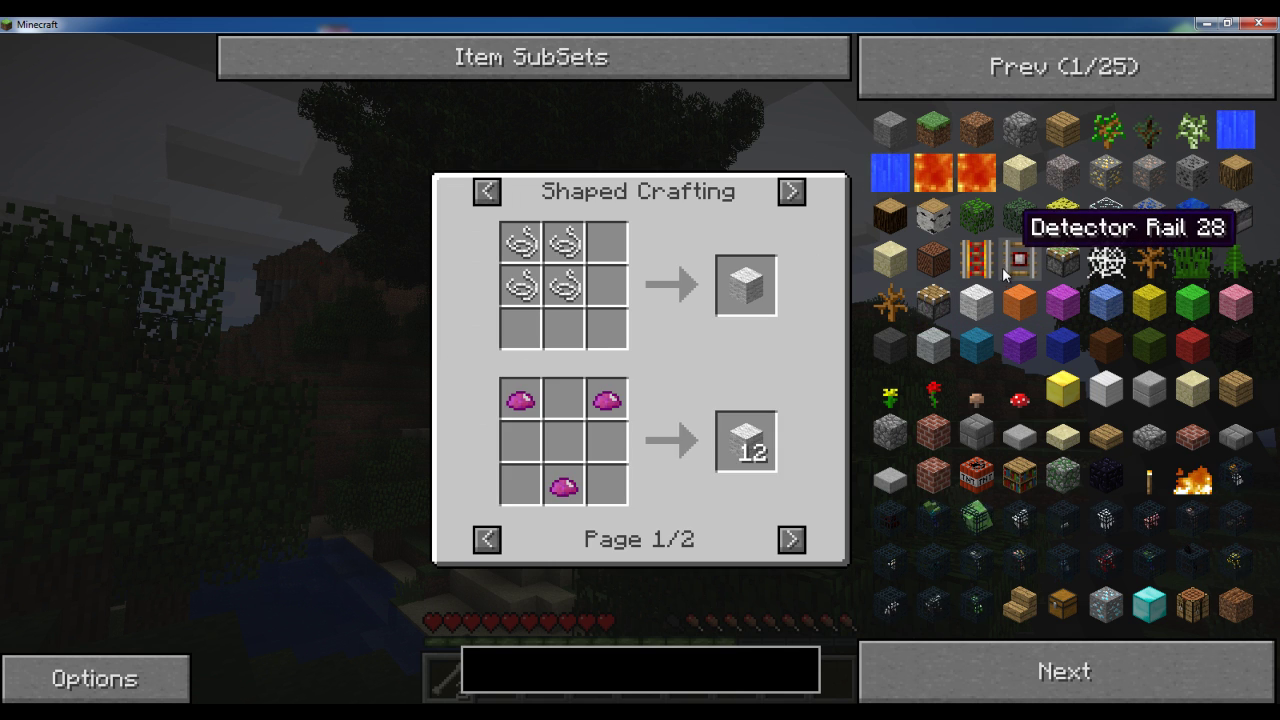
left_click(1005, 275)
left_click(1106, 178)
left_click(1105, 435)
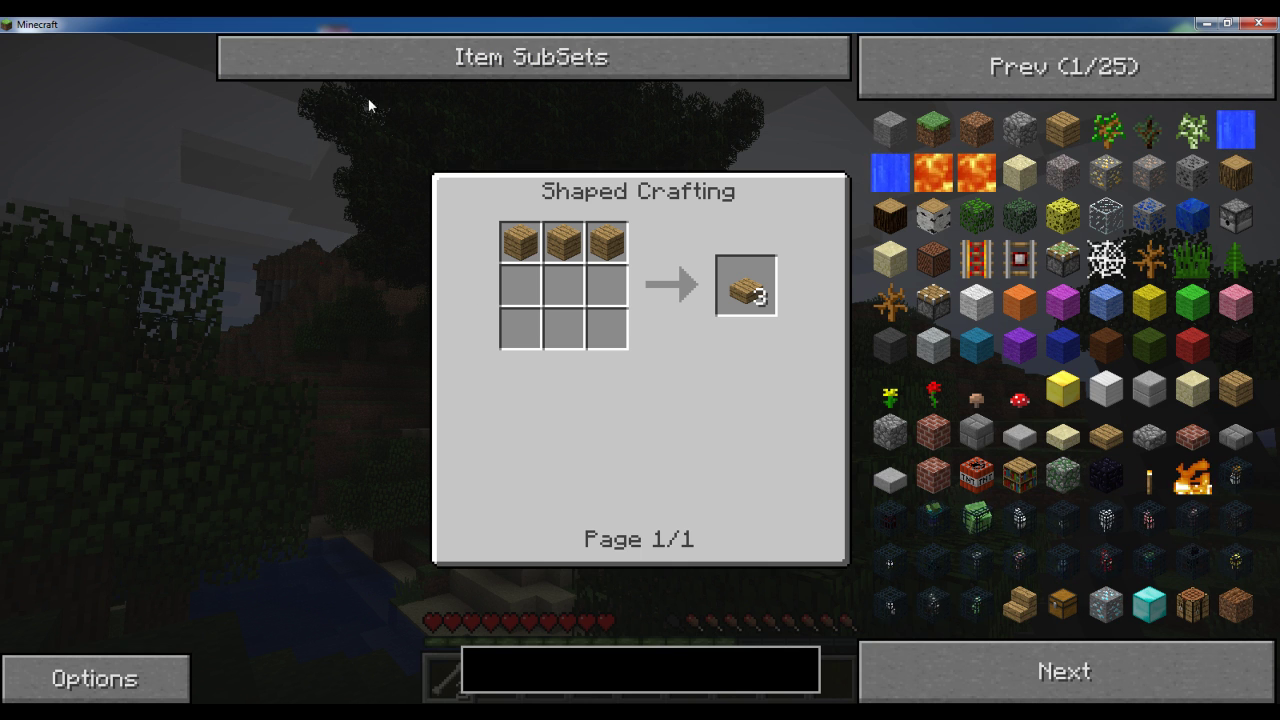
left_click(279, 232)
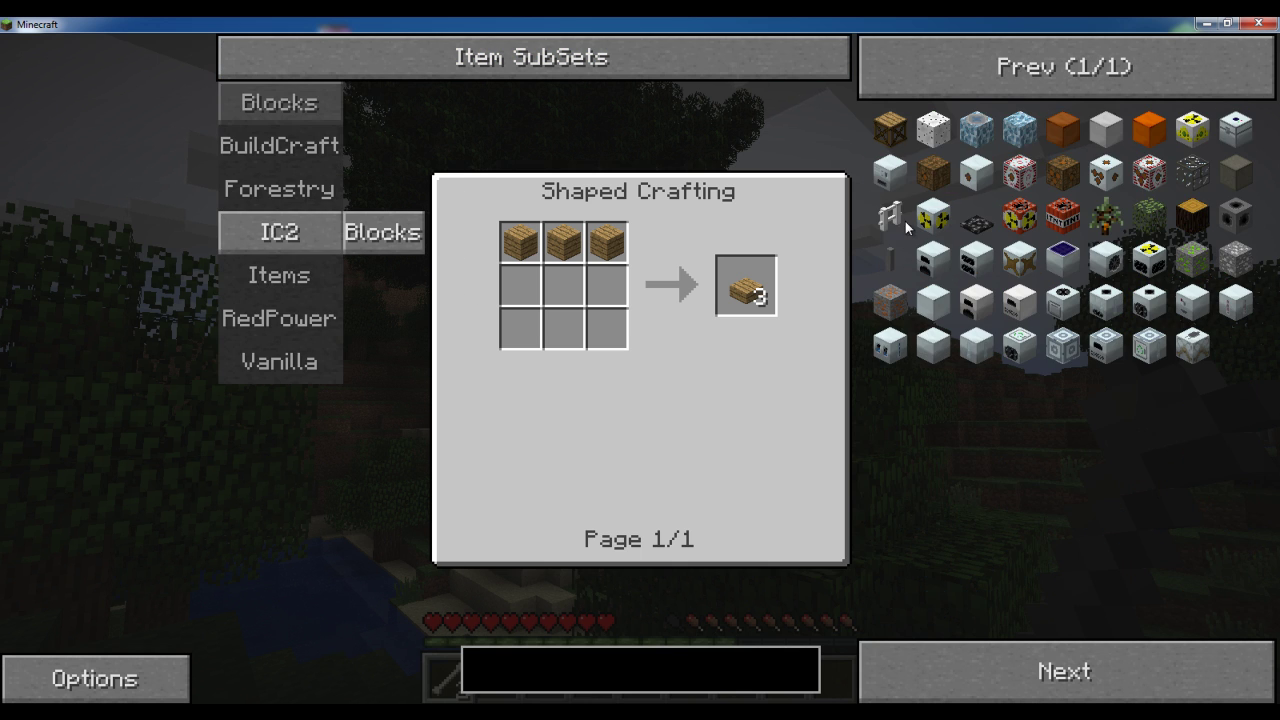
Look up the recipe of the IC2 machine block with yellow radiation markings, and filter the item list to the Blocks subset.
left_click(935, 219)
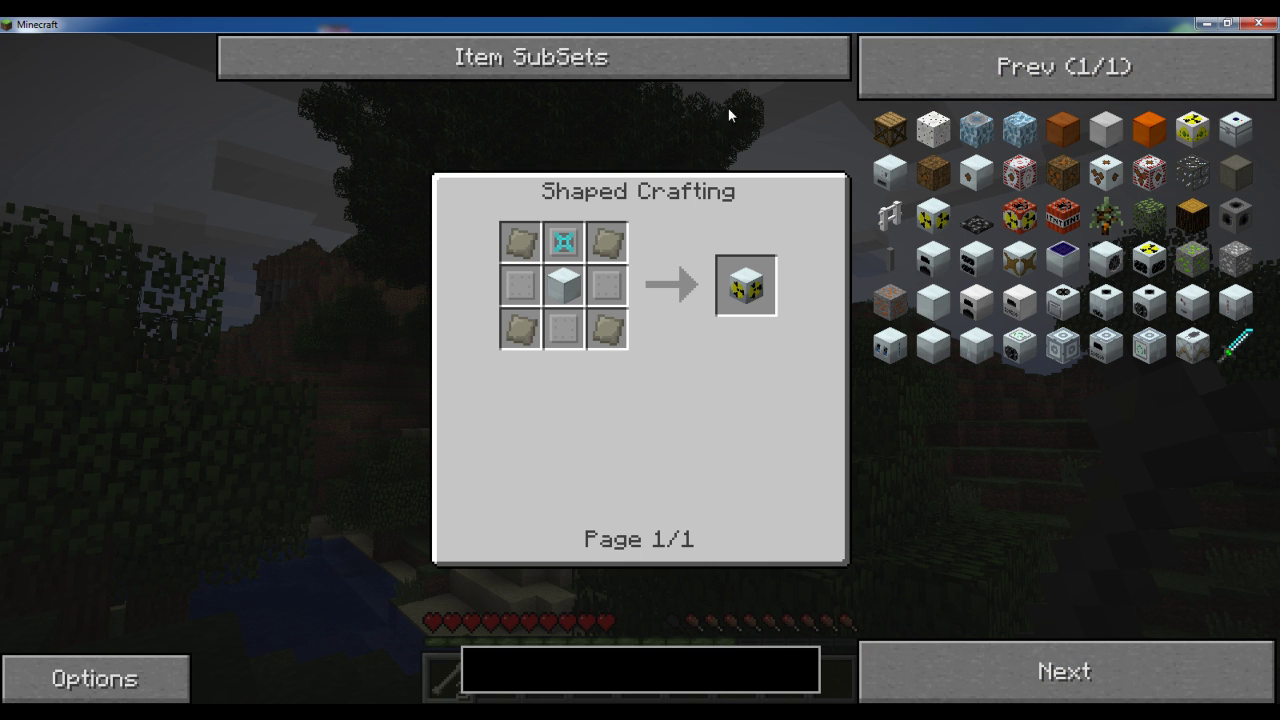
left_click(256, 101)
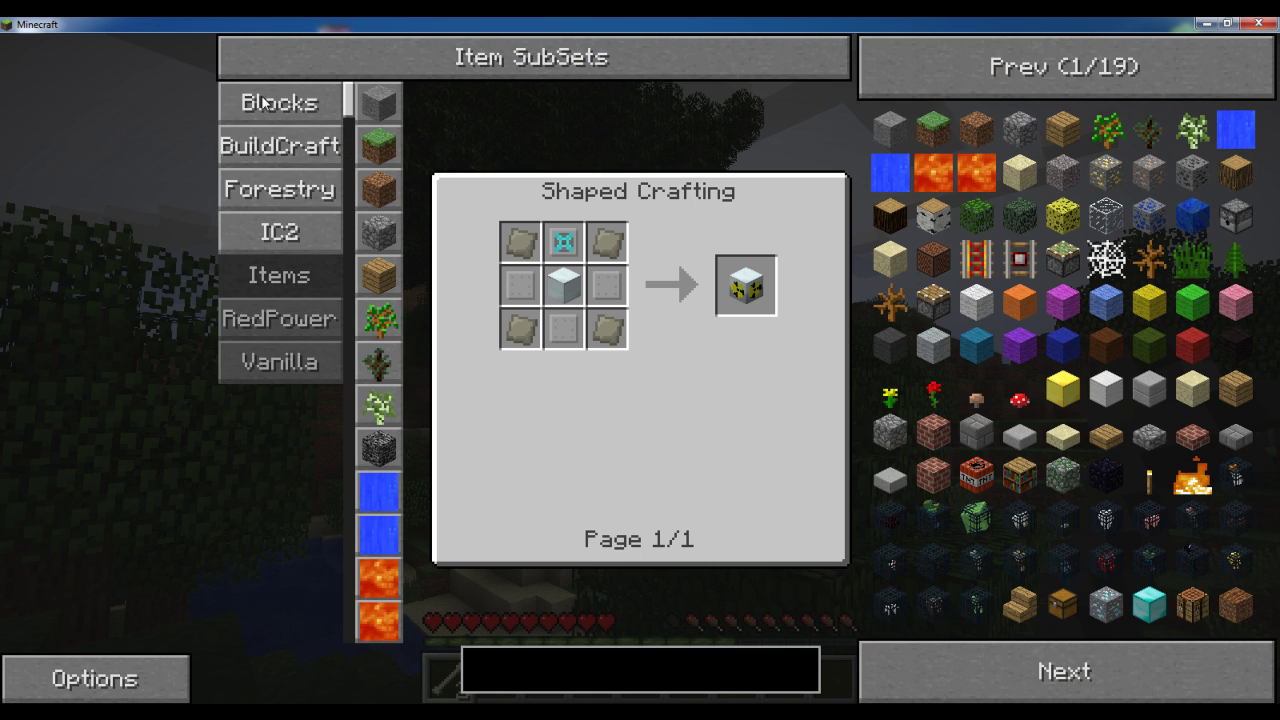
Leaf through the pages of the Blocks item list to examine the available vanilla and mod blocks.
scroll(1073, 408, "down", 13)
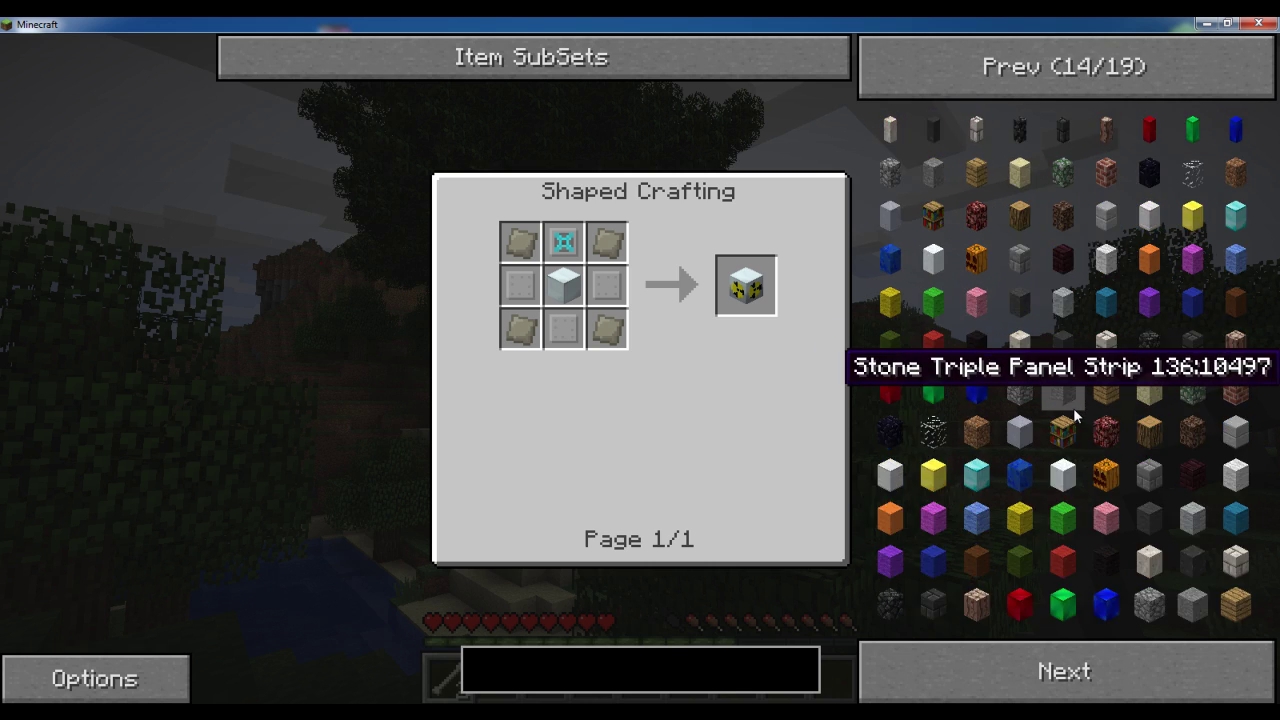
scroll(1075, 407, "down", 5)
scroll(1150, 287, "up", 1)
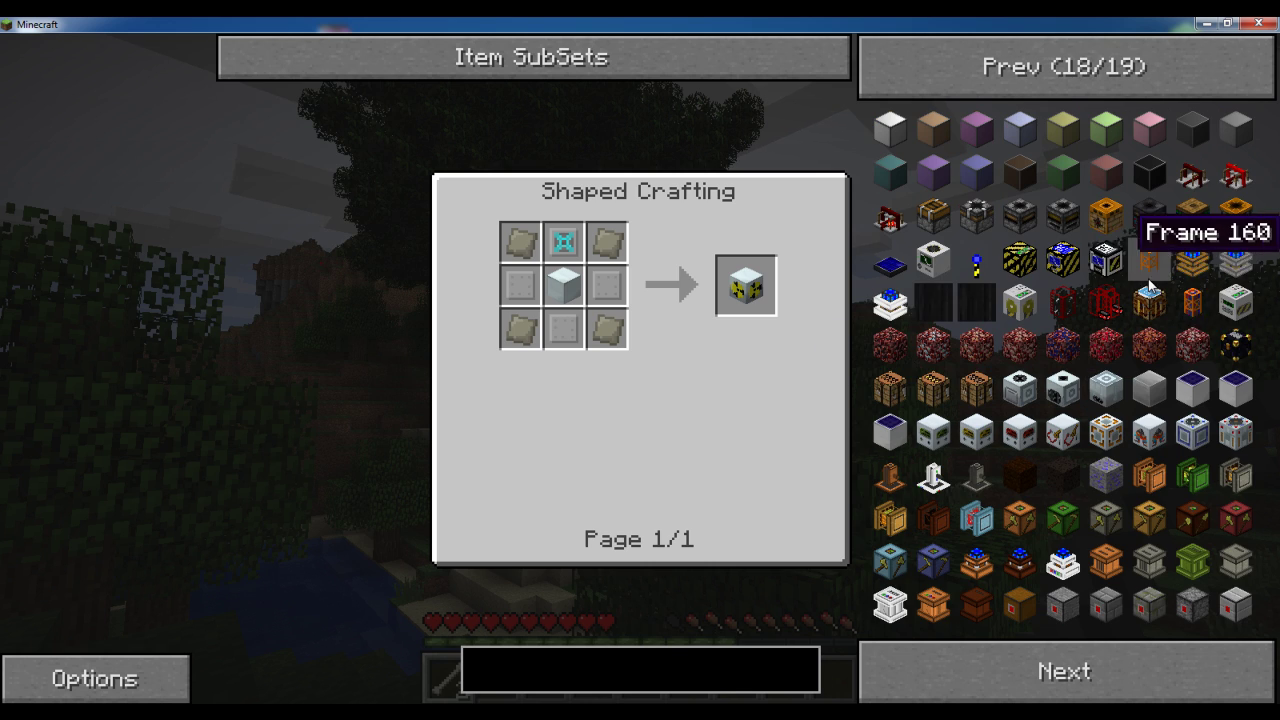
scroll(1143, 515, "up", 1)
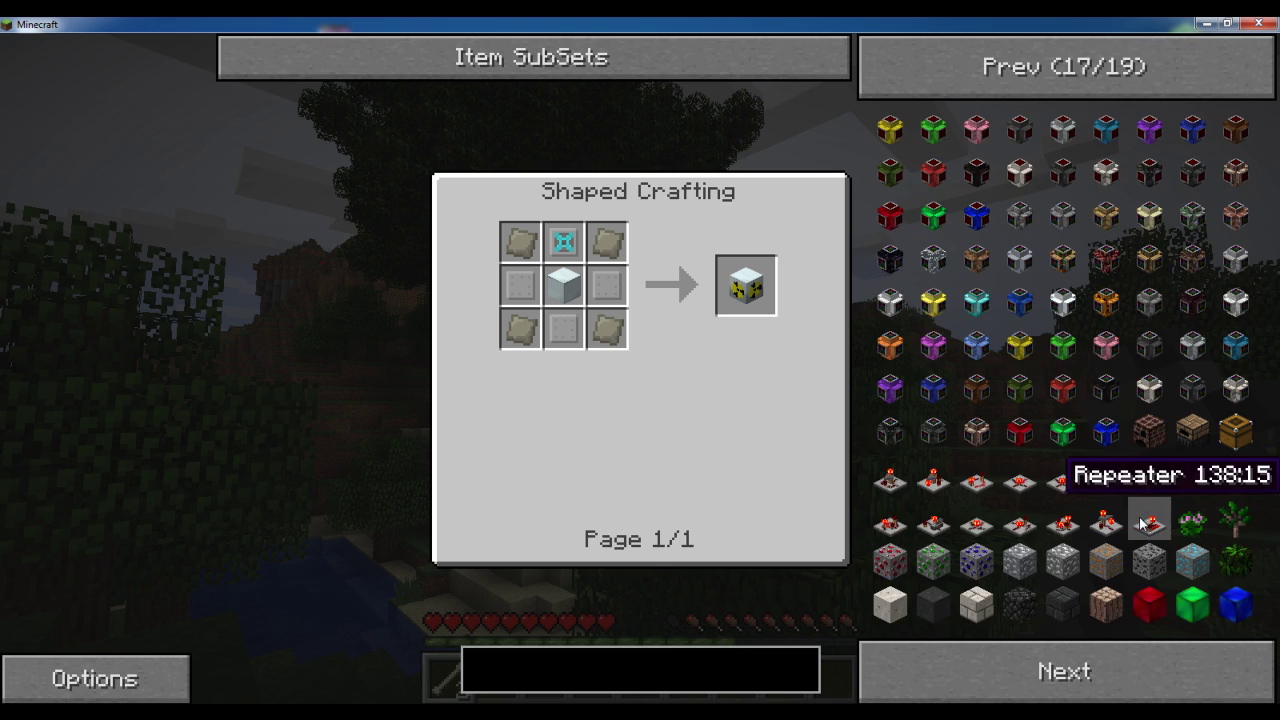
scroll(1150, 518, "up", 8)
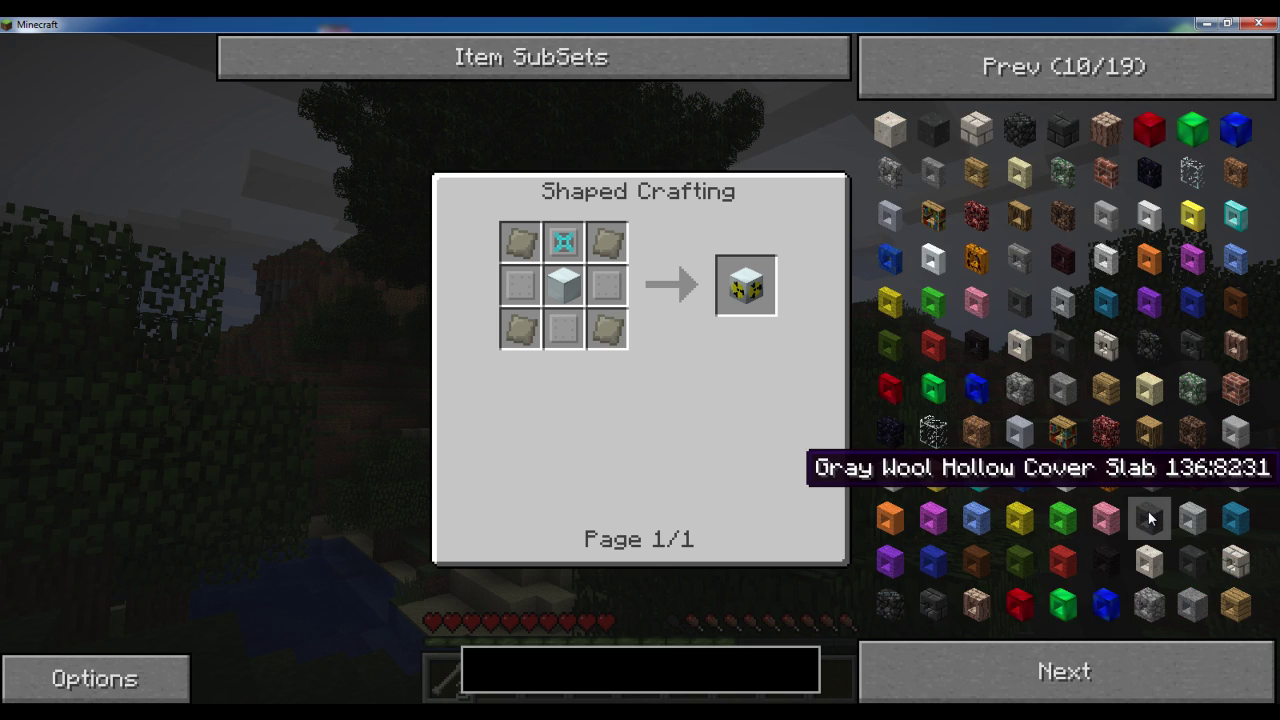
scroll(1150, 518, "up", 8)
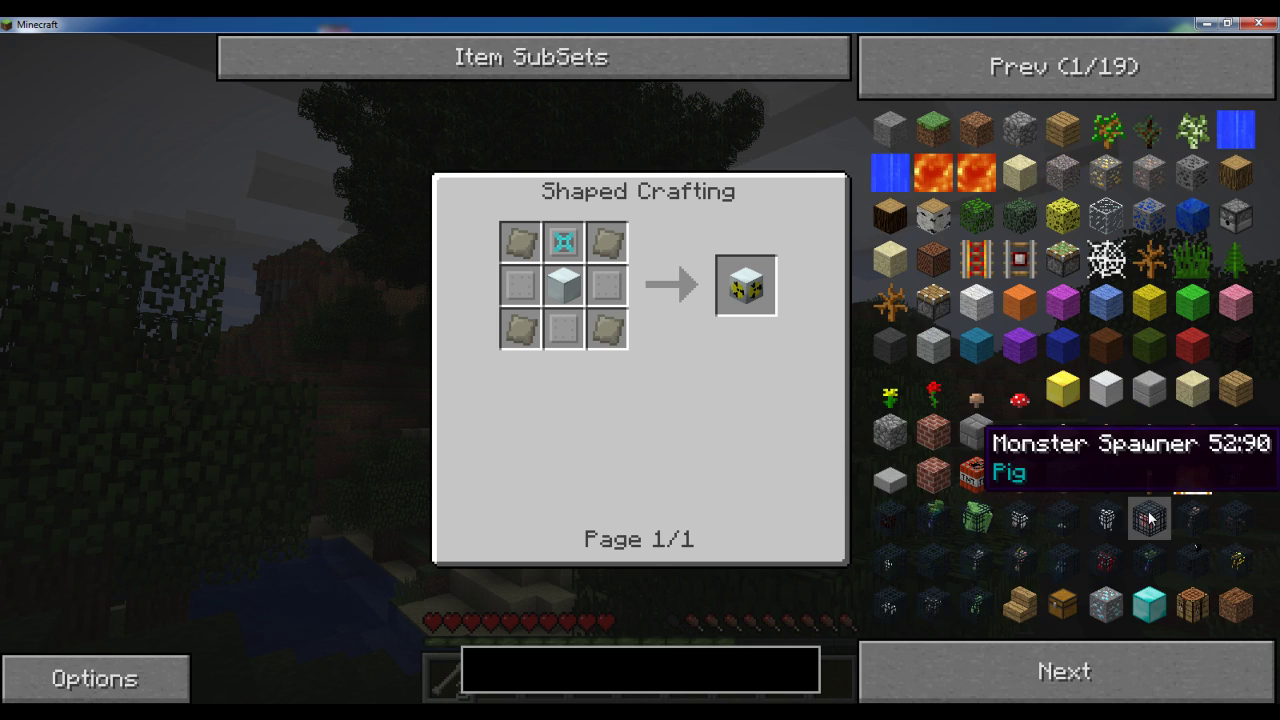
scroll(1150, 518, "down", 1)
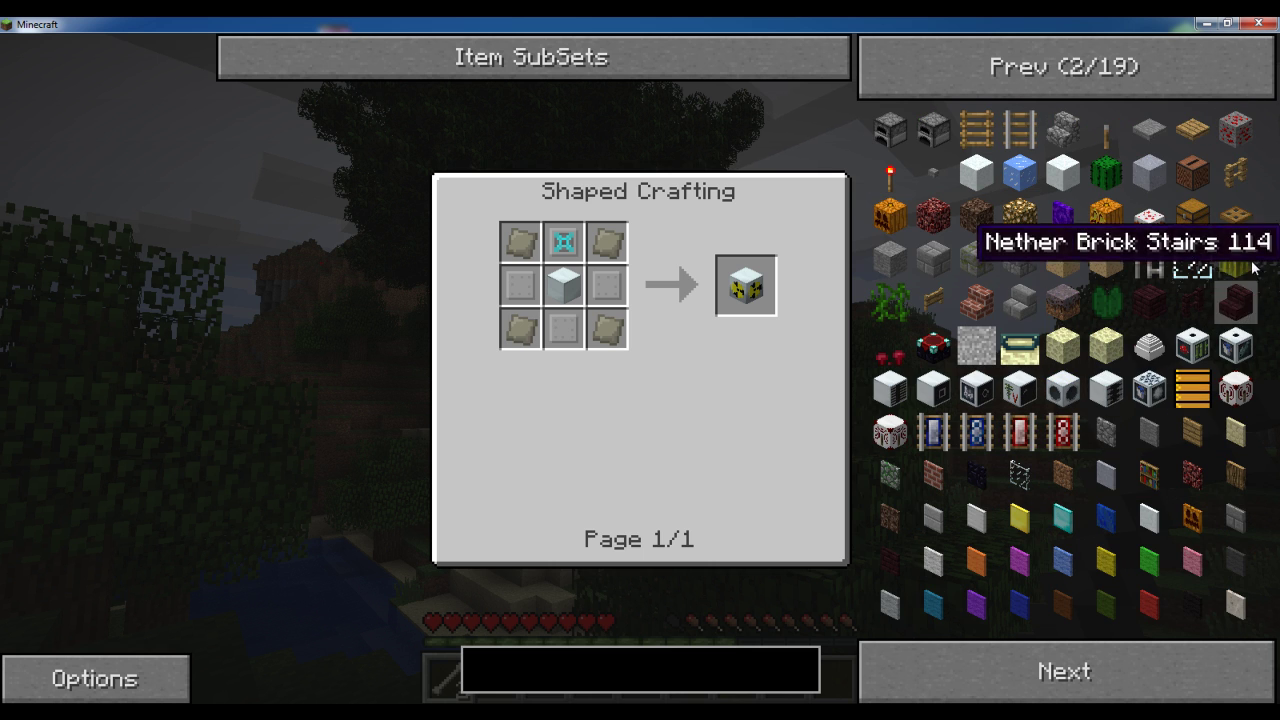
scroll(1192, 214, "up", 1)
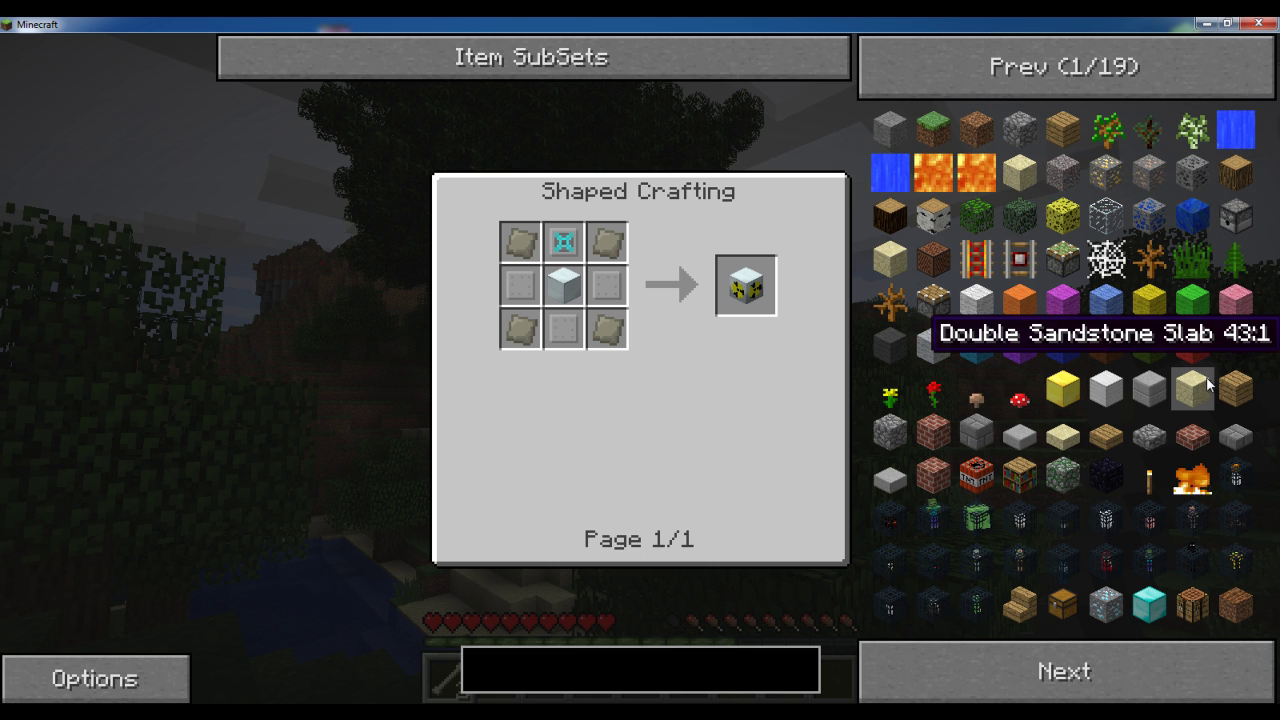
scroll(1208, 390, "up", 1)
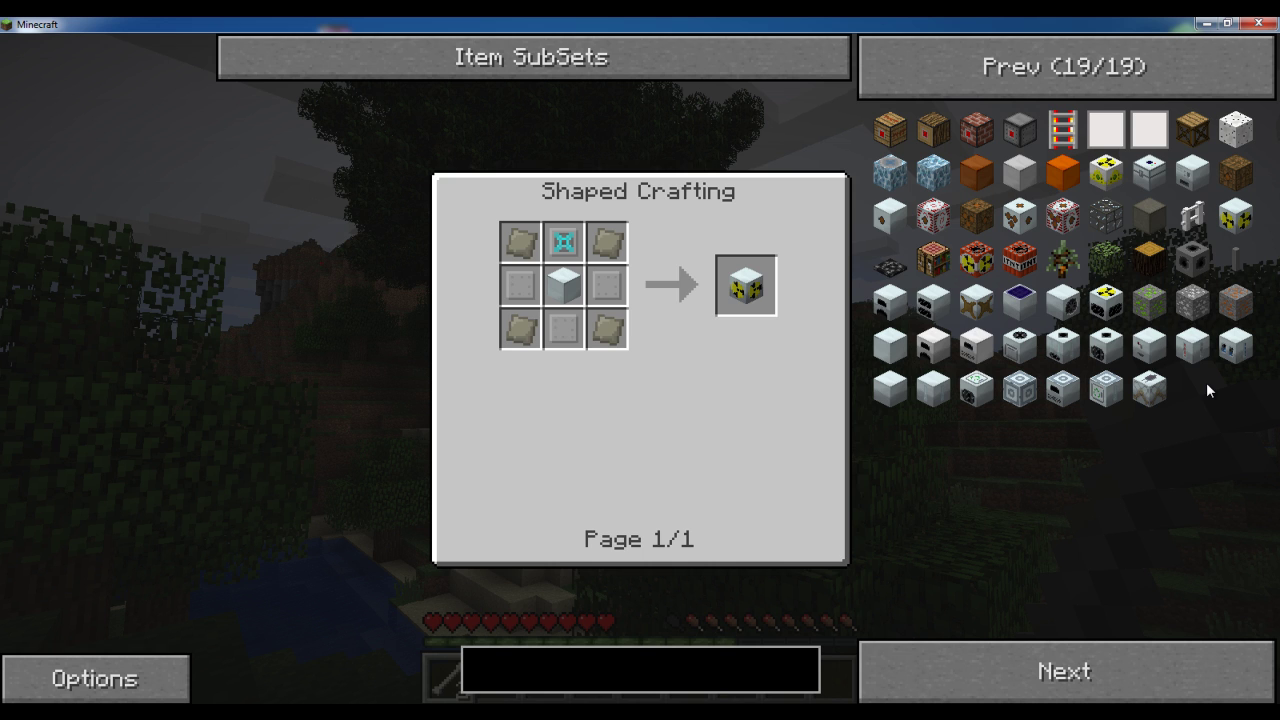
Look up the crafting and smelting recipes for stone.
left_click(607, 337)
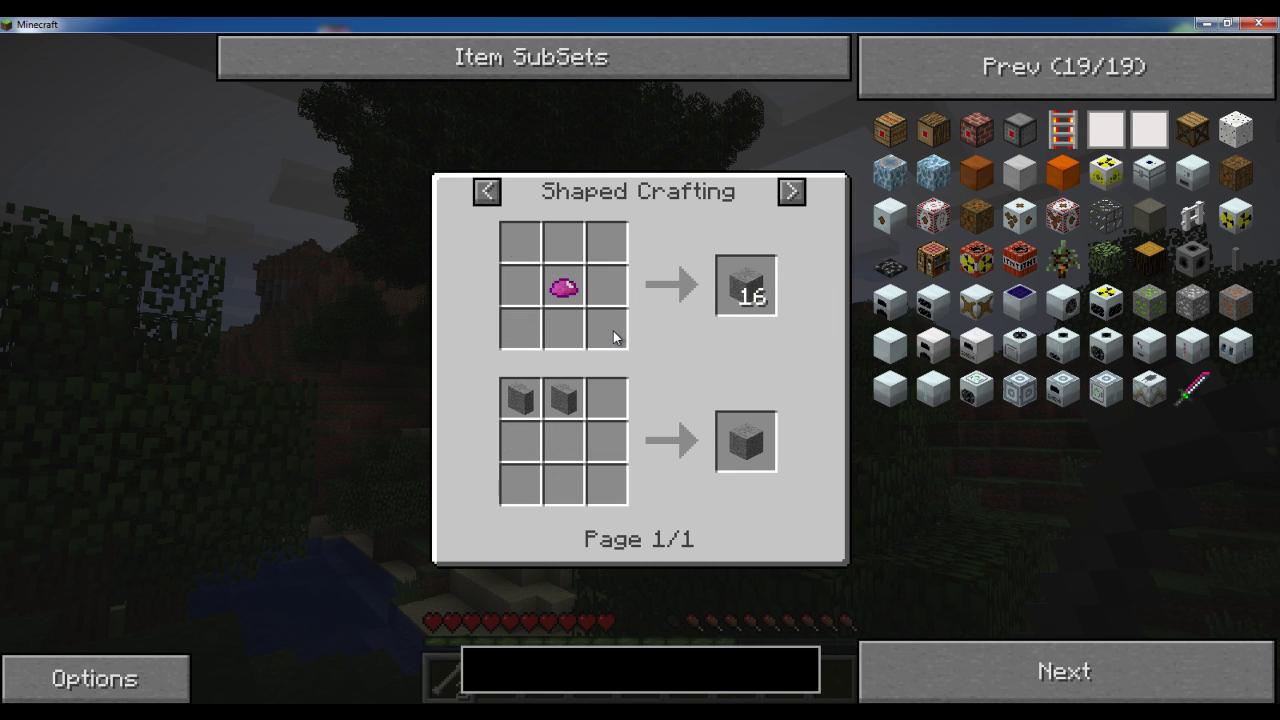
left_click(488, 192)
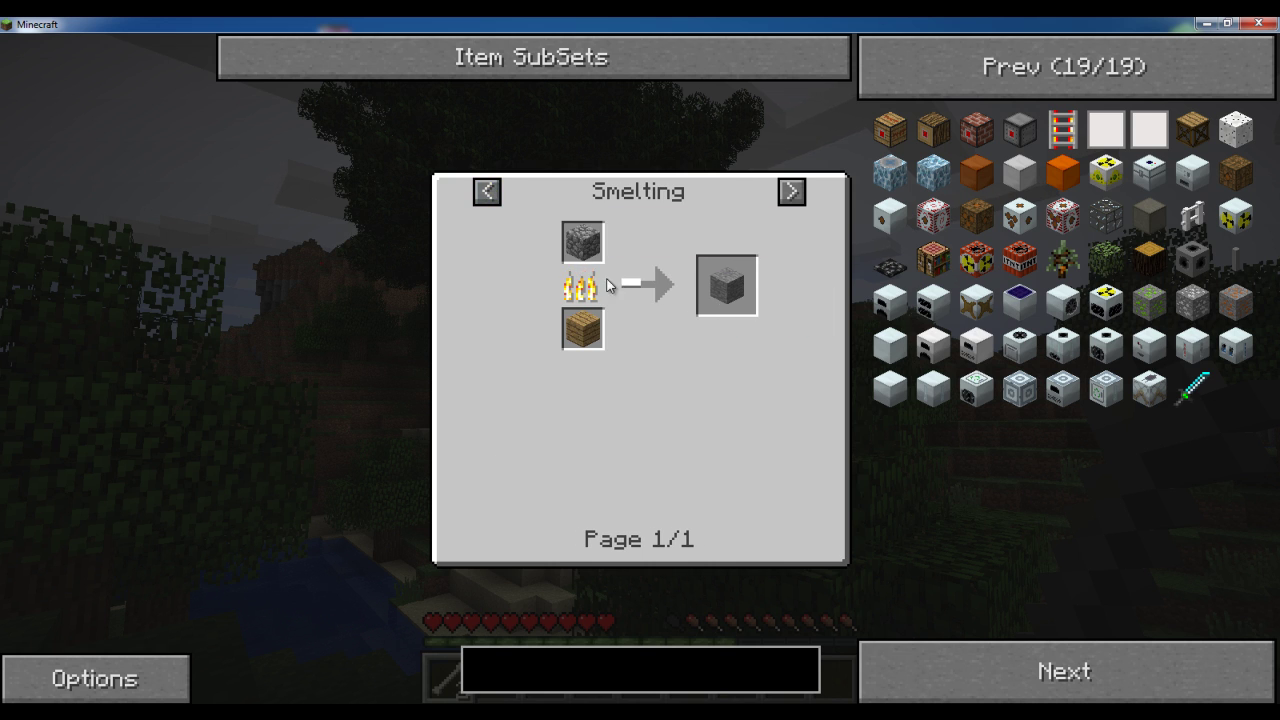
left_click(487, 191)
double_click(487, 191)
left_click(487, 191)
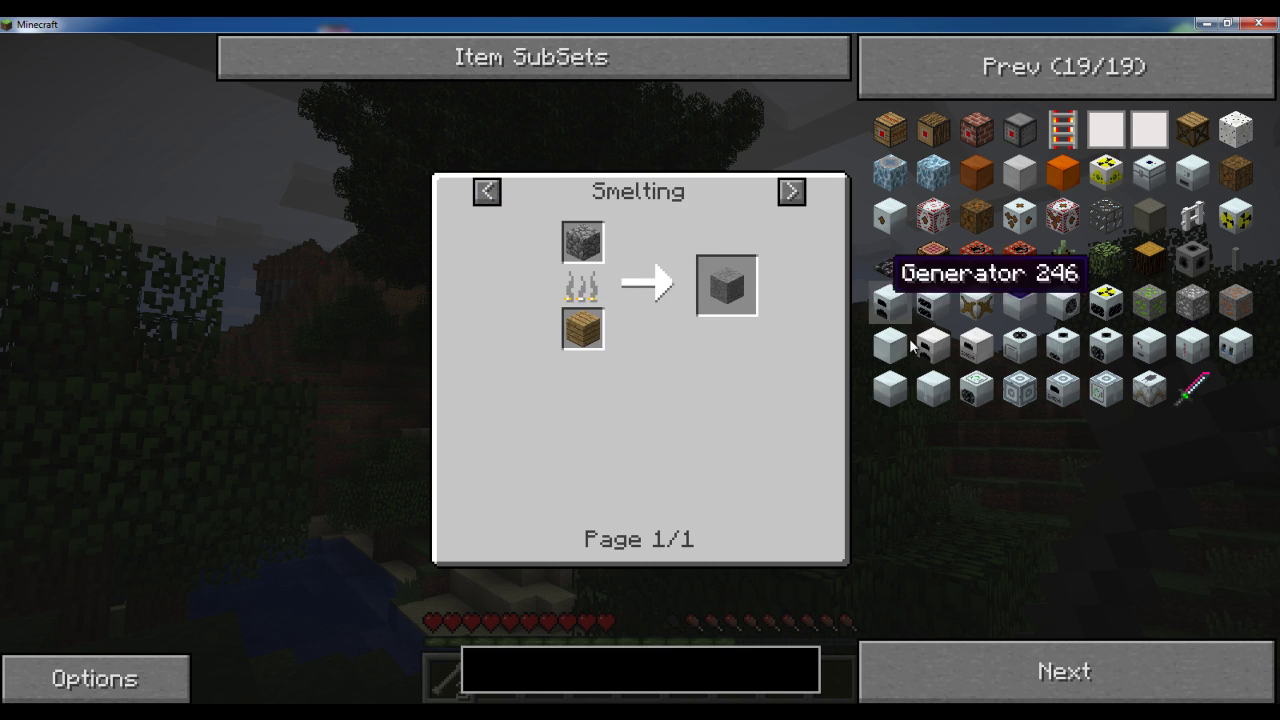
Look up the solar panel block's recipe and the uses of its coal dust ingredient.
left_click(1020, 300)
left_click(561, 295)
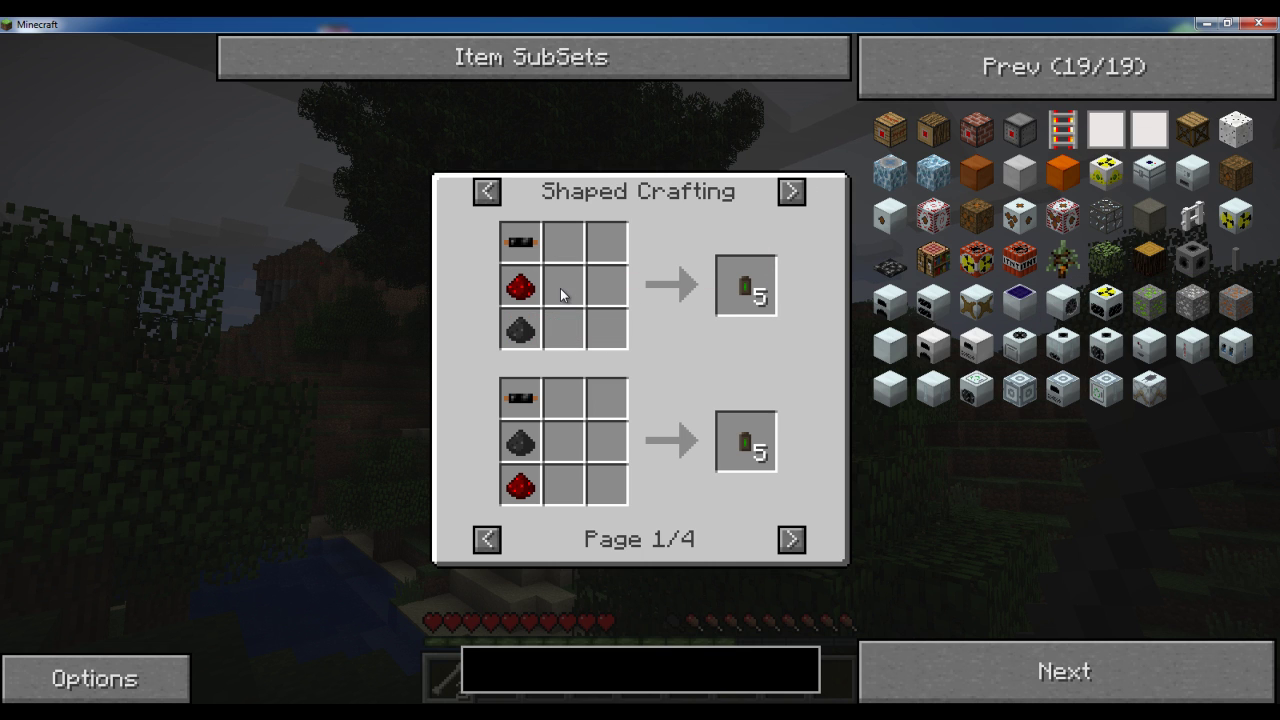
right_click(520, 330)
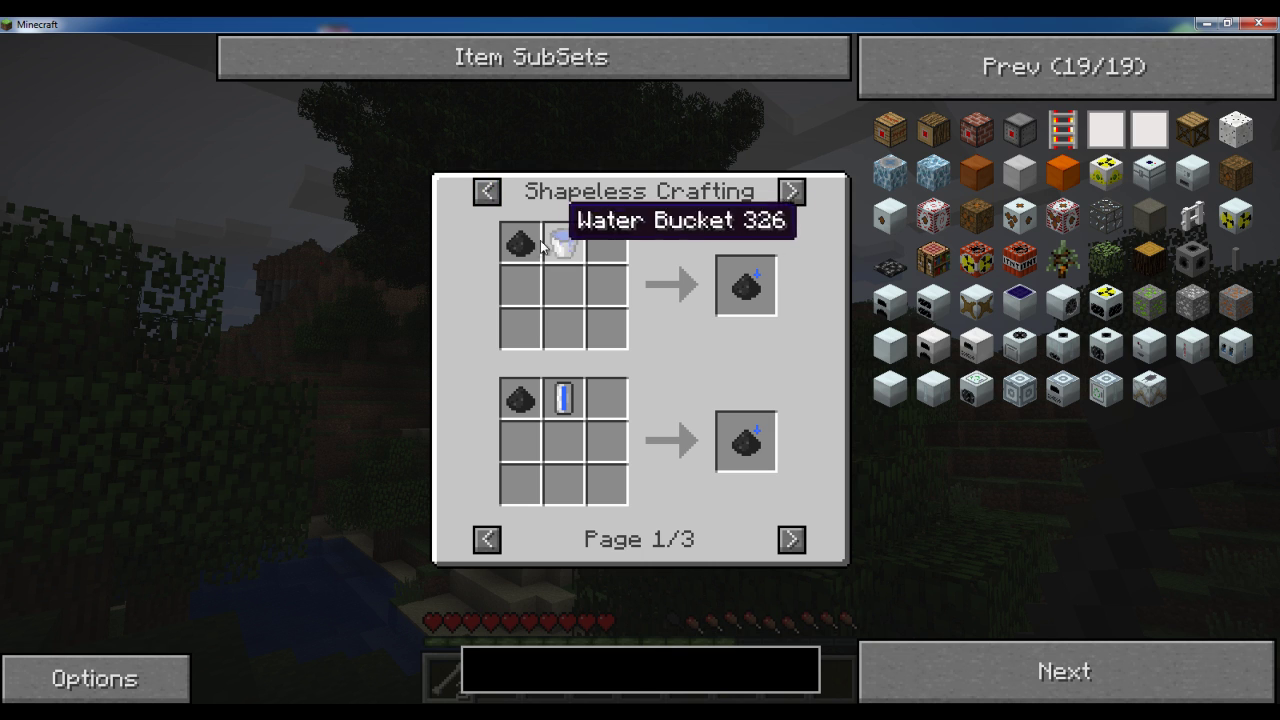
left_click(791, 191)
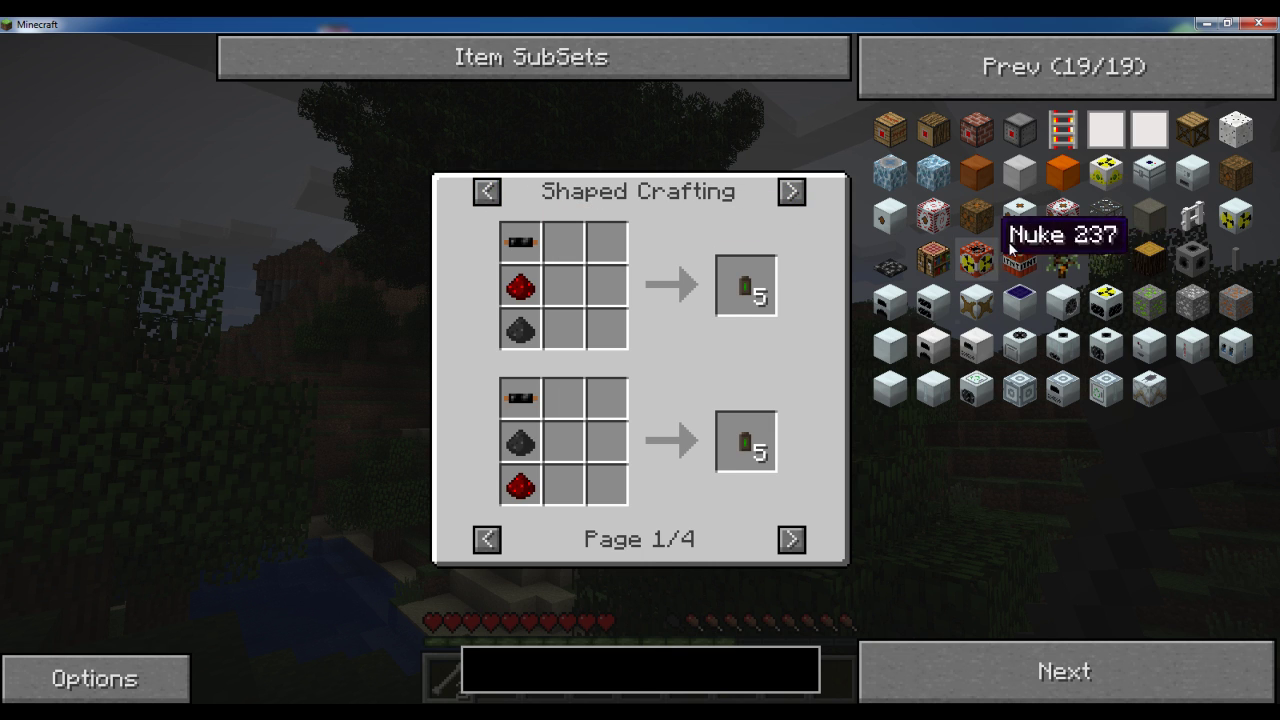
Look up the nuclear reactor's recipe and page through all the recipes that use its Advanced Alloy ingredient.
left_click(1098, 304)
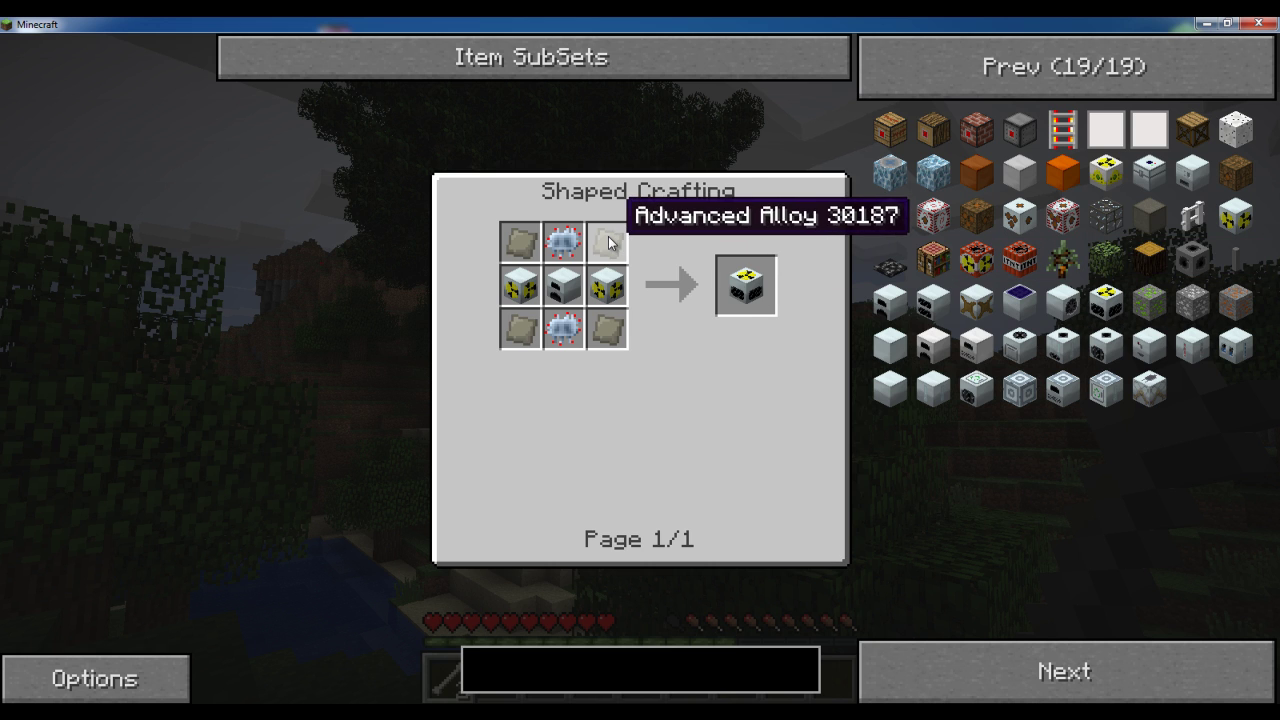
right_click(617, 241)
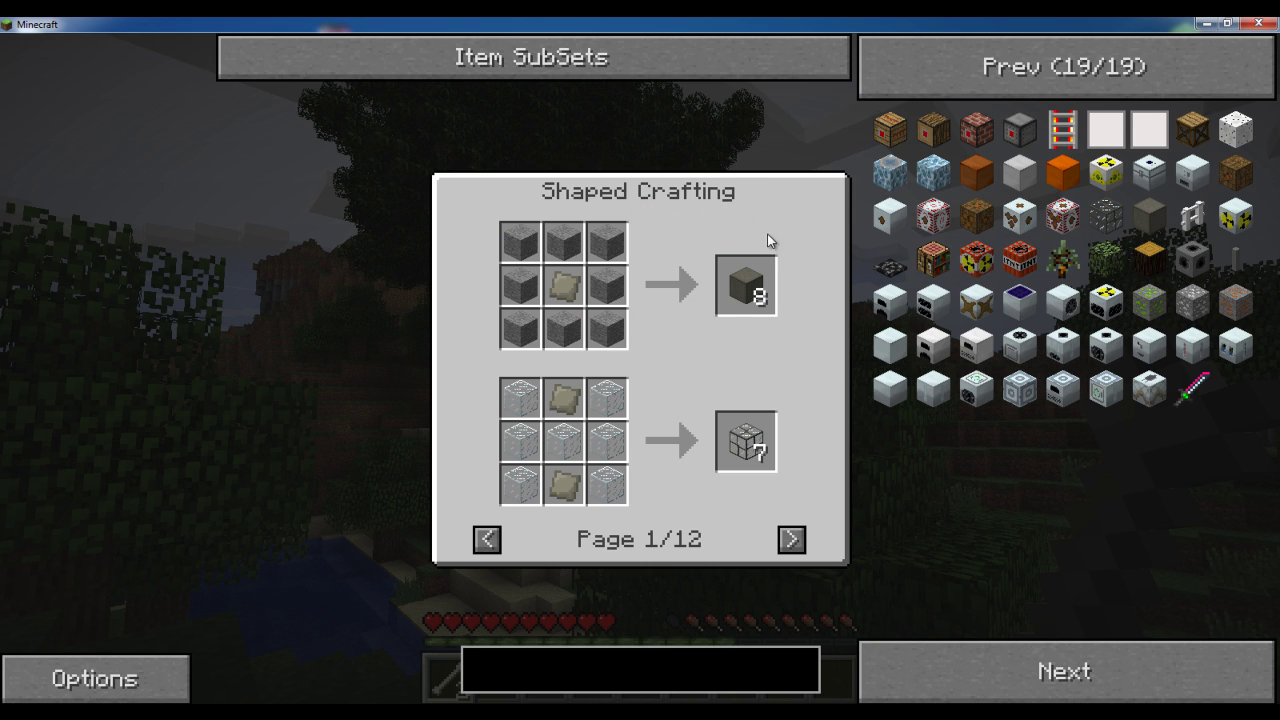
left_click(789, 540)
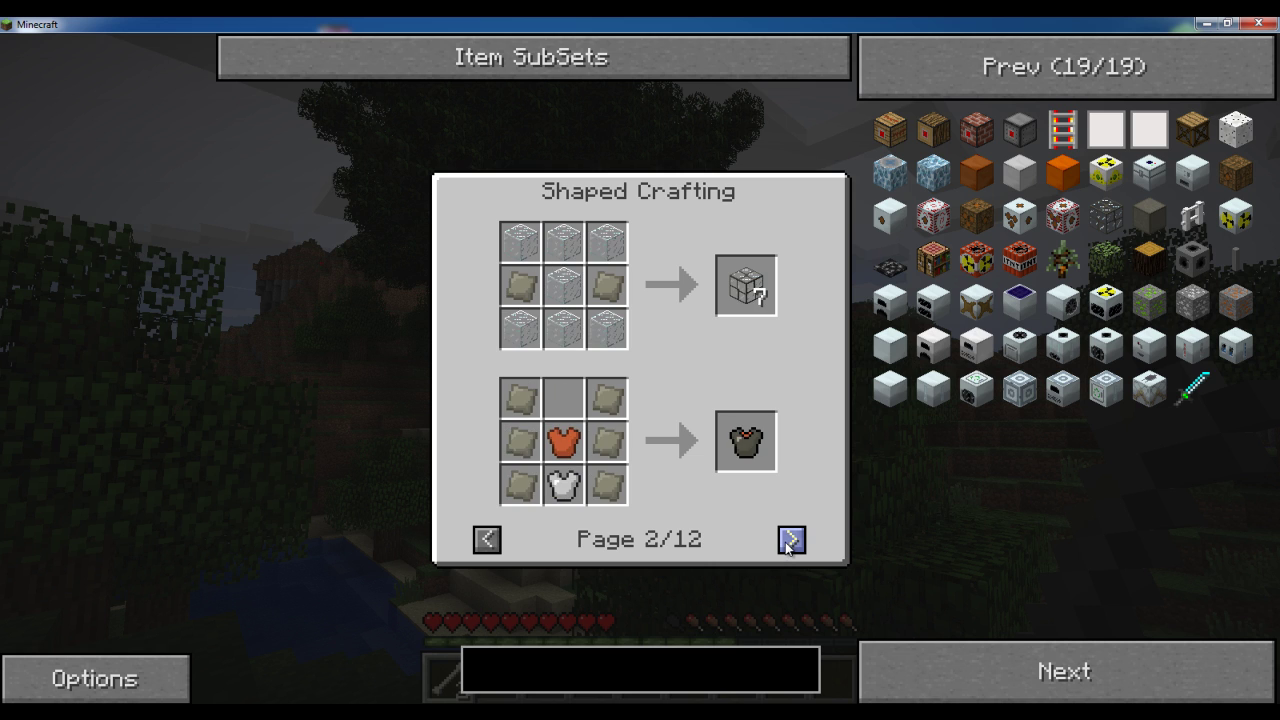
left_click(789, 540)
left_click(789, 540)
left_click(789, 540)
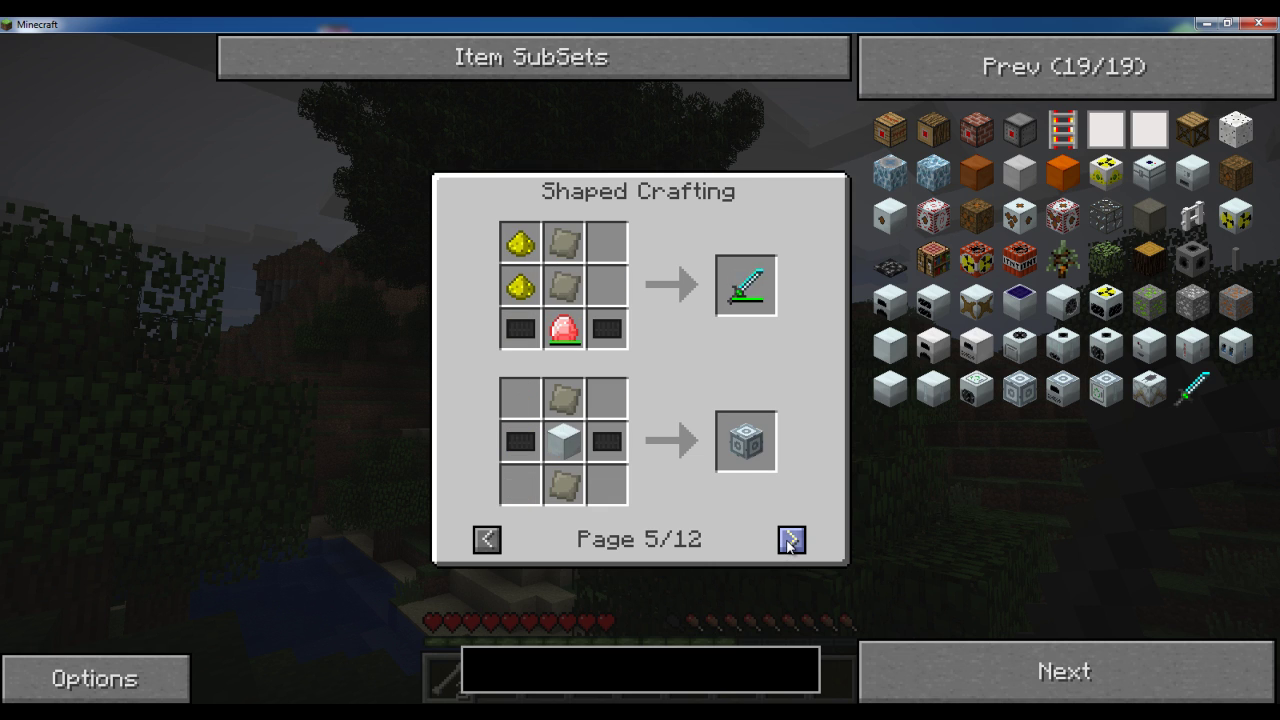
left_click(789, 540)
left_click(789, 540)
left_click(789, 540)
left_click(789, 540)
left_click(789, 540)
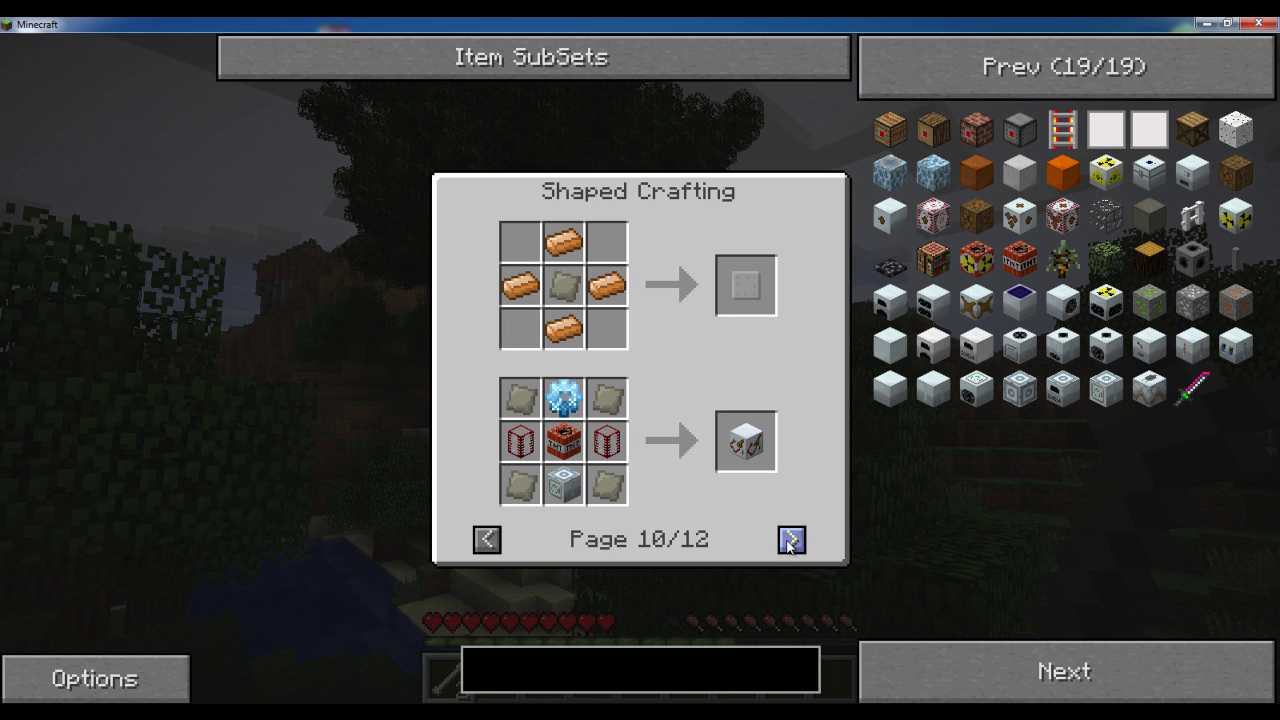
left_click(789, 540)
left_click(789, 540)
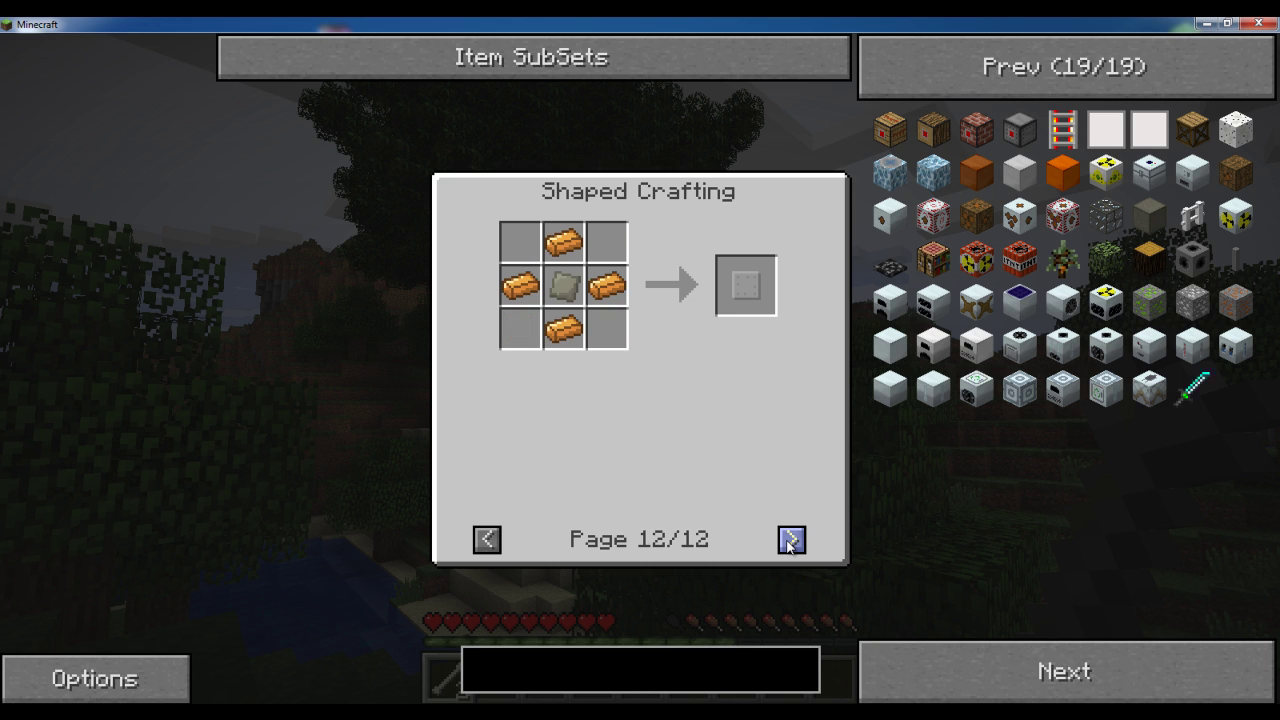
Page through the recipes that use the orange ingot, view its Alloy Furnace recipes, and return to the inventory.
right_click(606, 287)
left_click(791, 539)
left_click(791, 539)
left_click(791, 539)
left_click(789, 540)
left_click(789, 540)
left_click(789, 540)
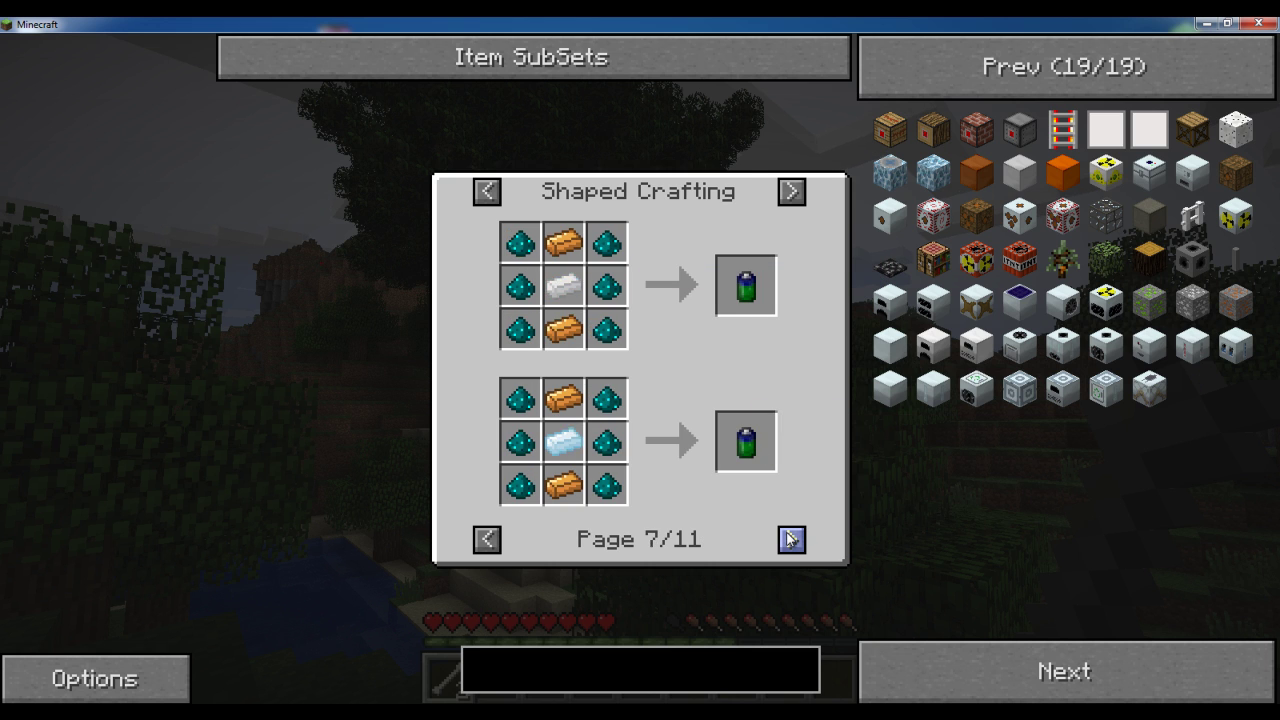
left_click(789, 540)
left_click(789, 540)
left_click(789, 540)
left_click(789, 540)
left_click(791, 191)
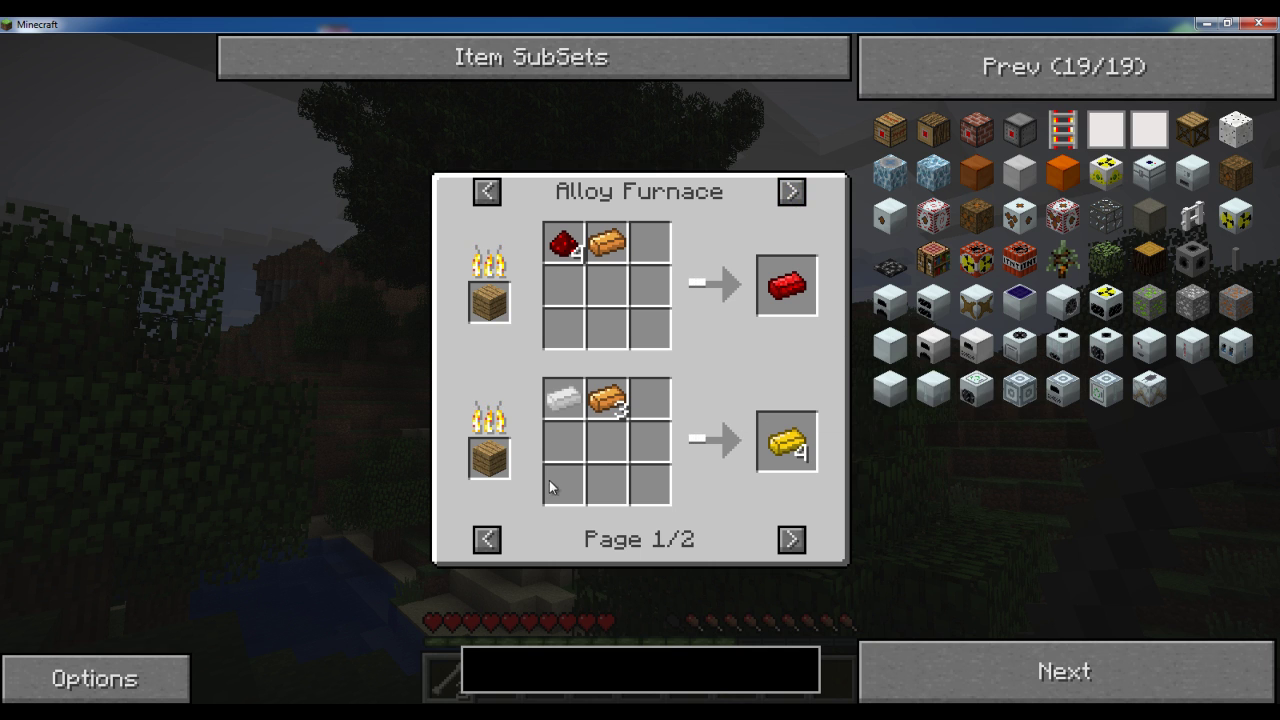
key("Escape")
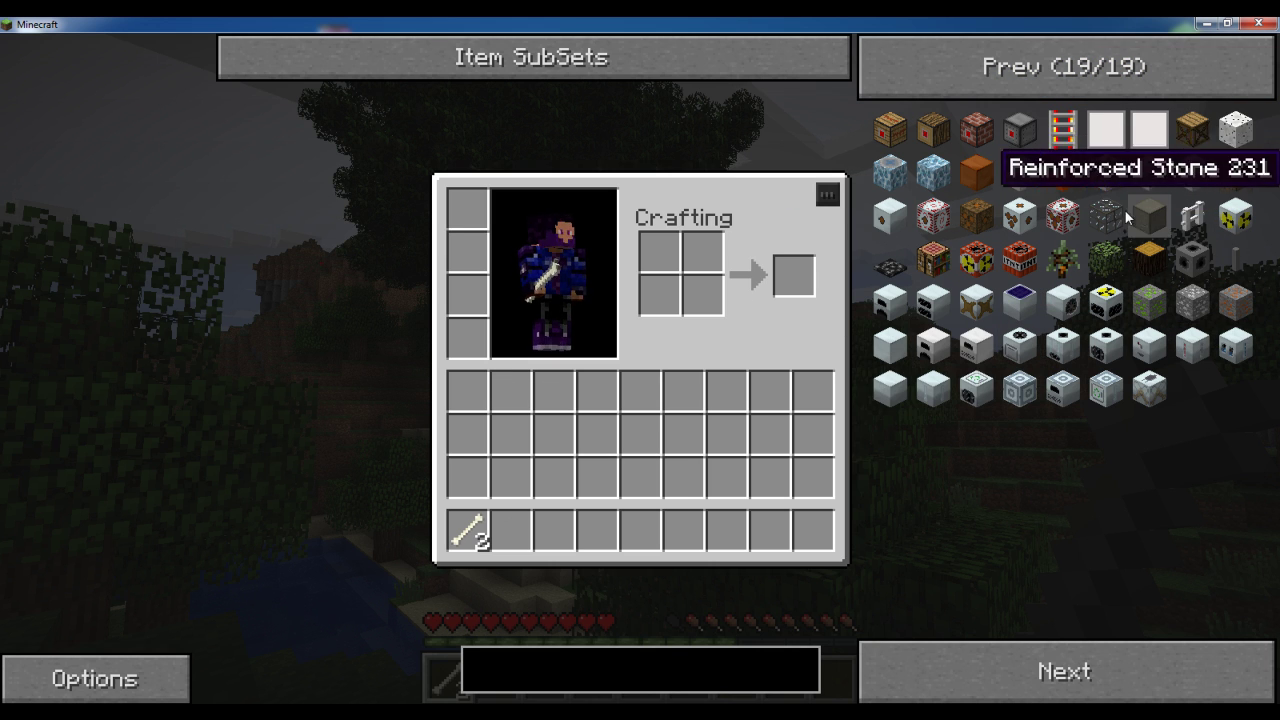
Go back one item page and look through the item subset categories, including IC2, RedPower and Vanilla.
left_click(958, 84)
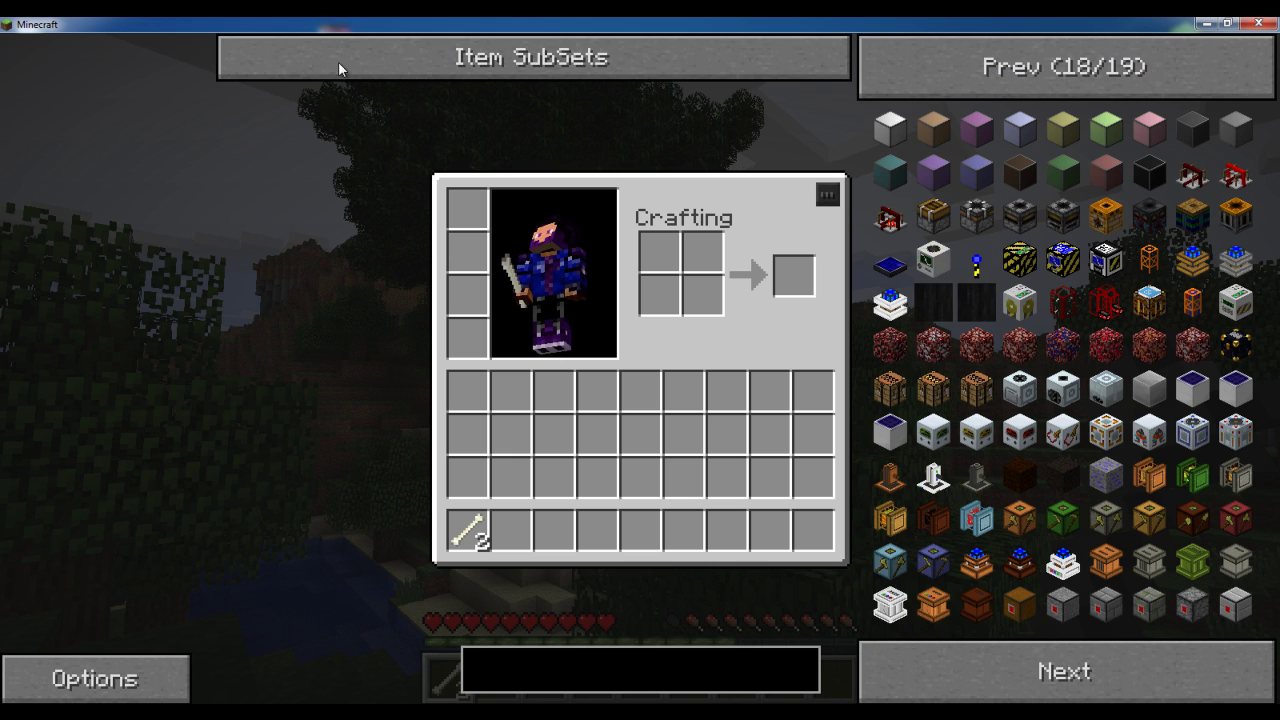
mouse_move(338, 61)
mouse_move(304, 235)
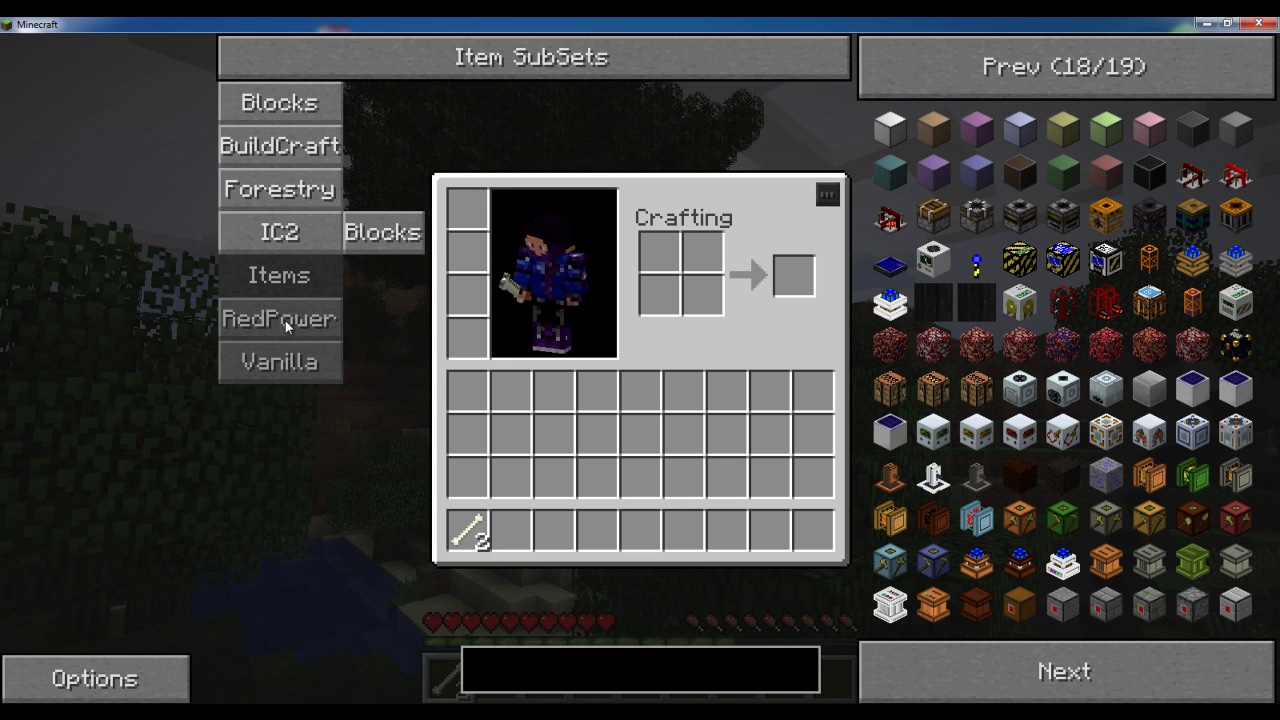
mouse_move(285, 280)
mouse_move(274, 317)
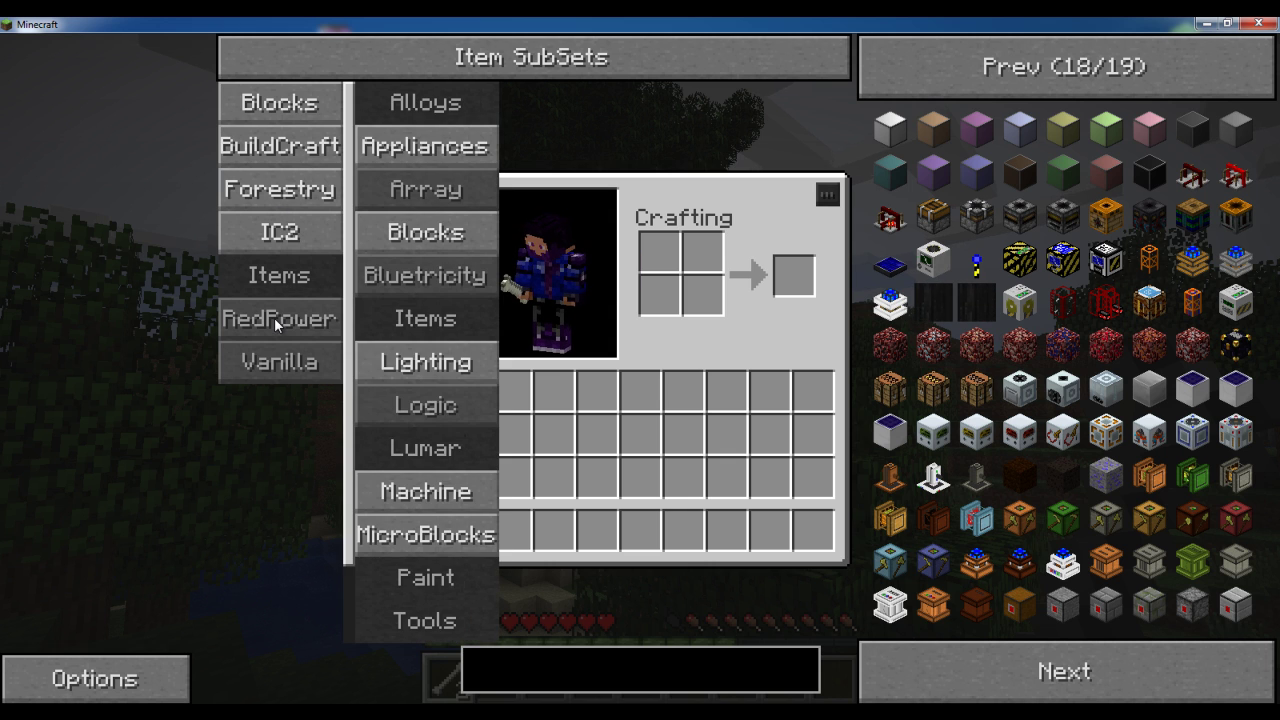
mouse_move(287, 368)
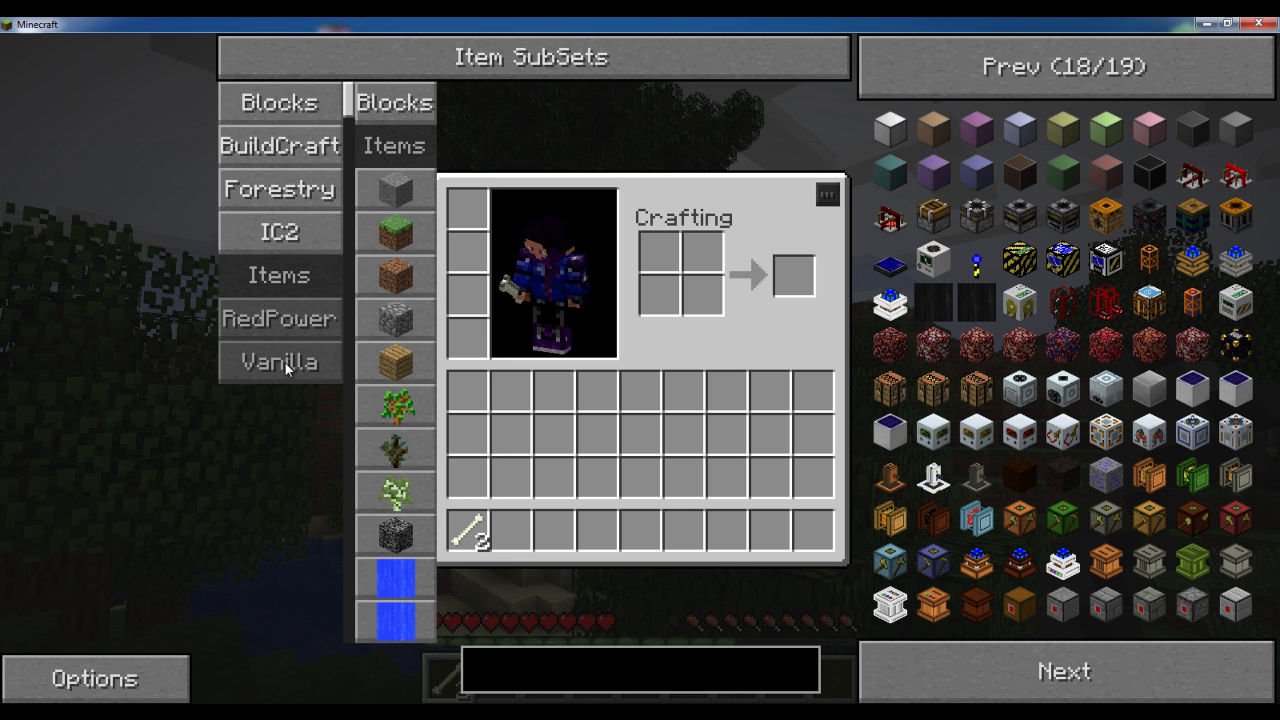
mouse_move(309, 104)
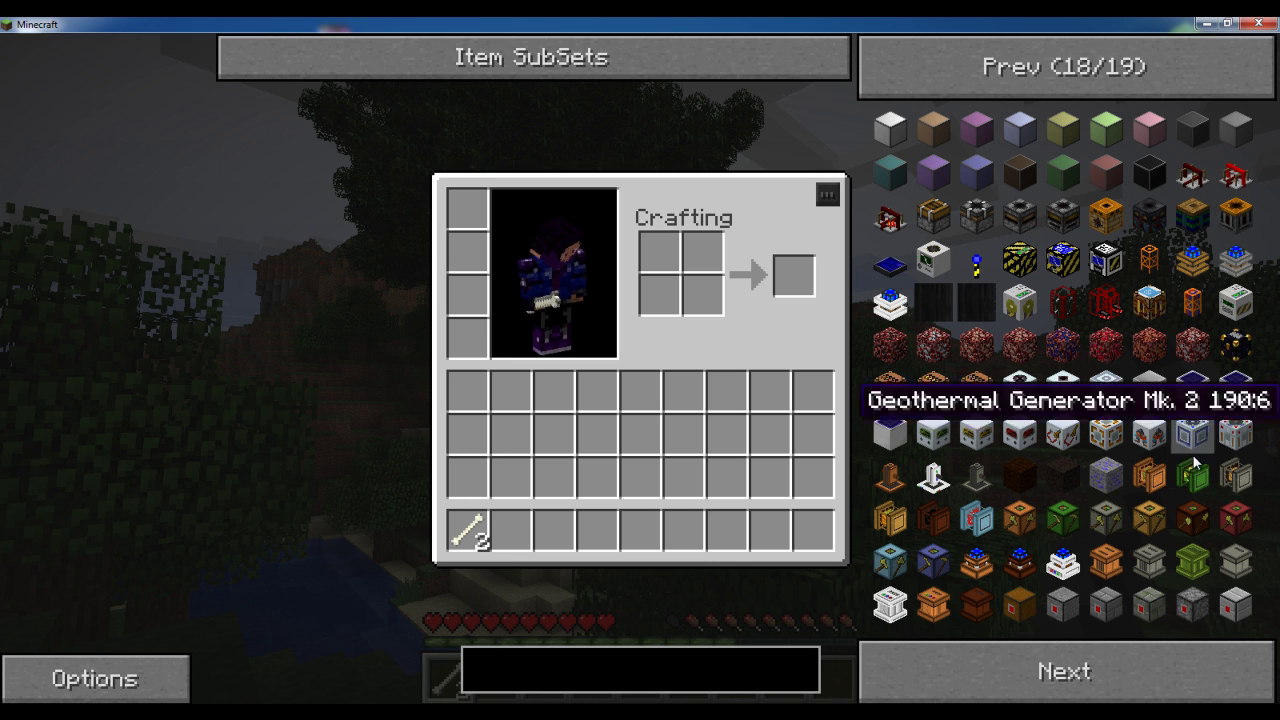
Browse the item list to page 8 and look up the Hollow Rubberwood Slab recipe and the uses of its rubberwood ingredient.
scroll(1000, 480, "down", 10)
scroll(963, 520, "down", 20)
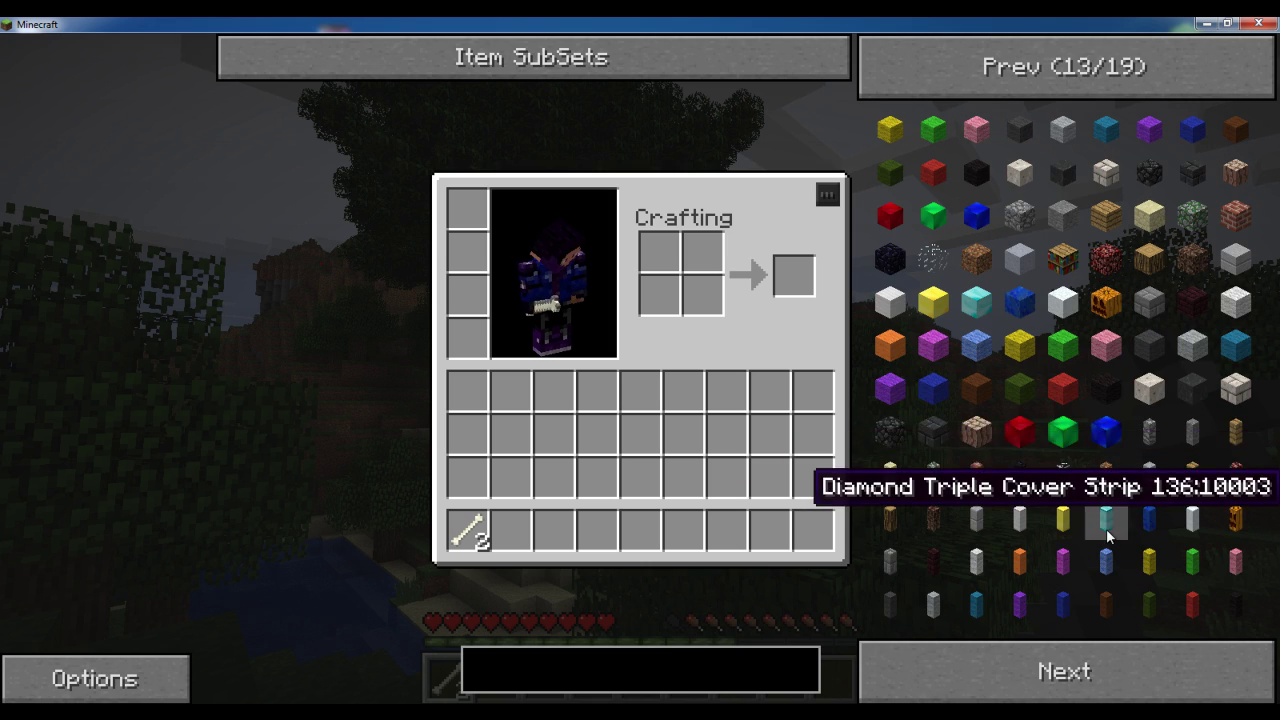
scroll(990, 480, "down", 7)
scroll(983, 483, "down", 7)
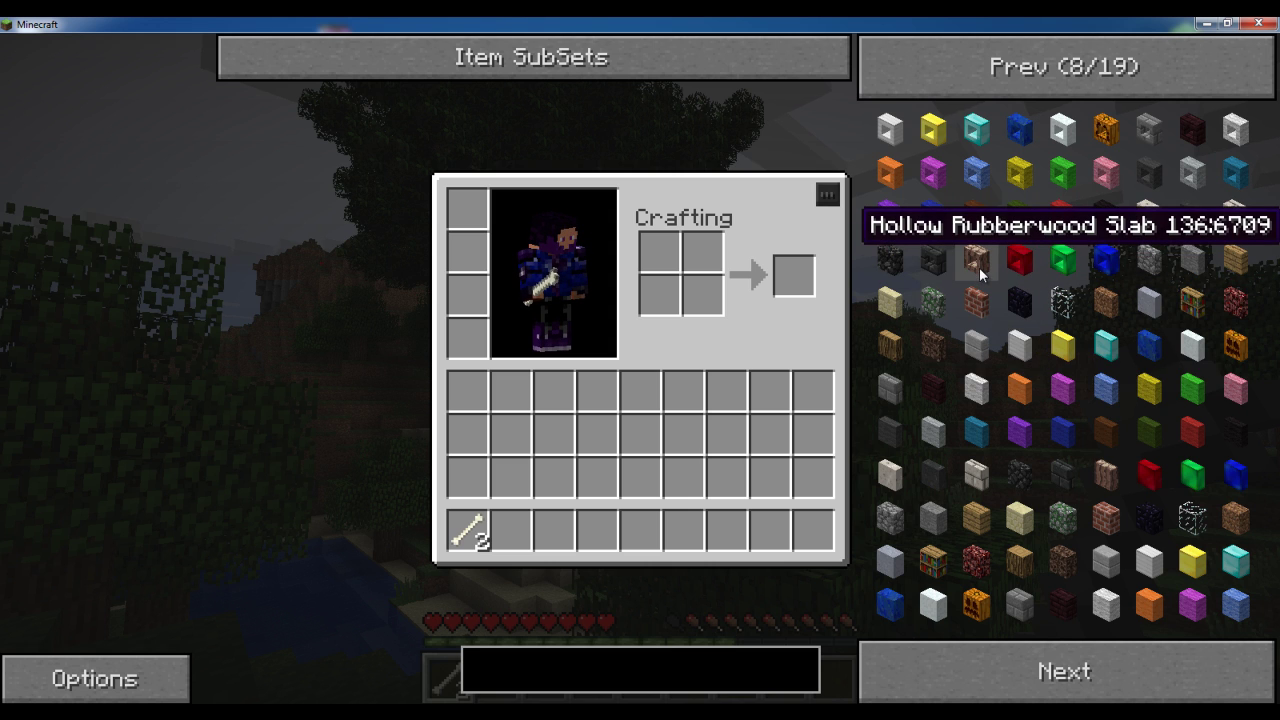
left_click(979, 265)
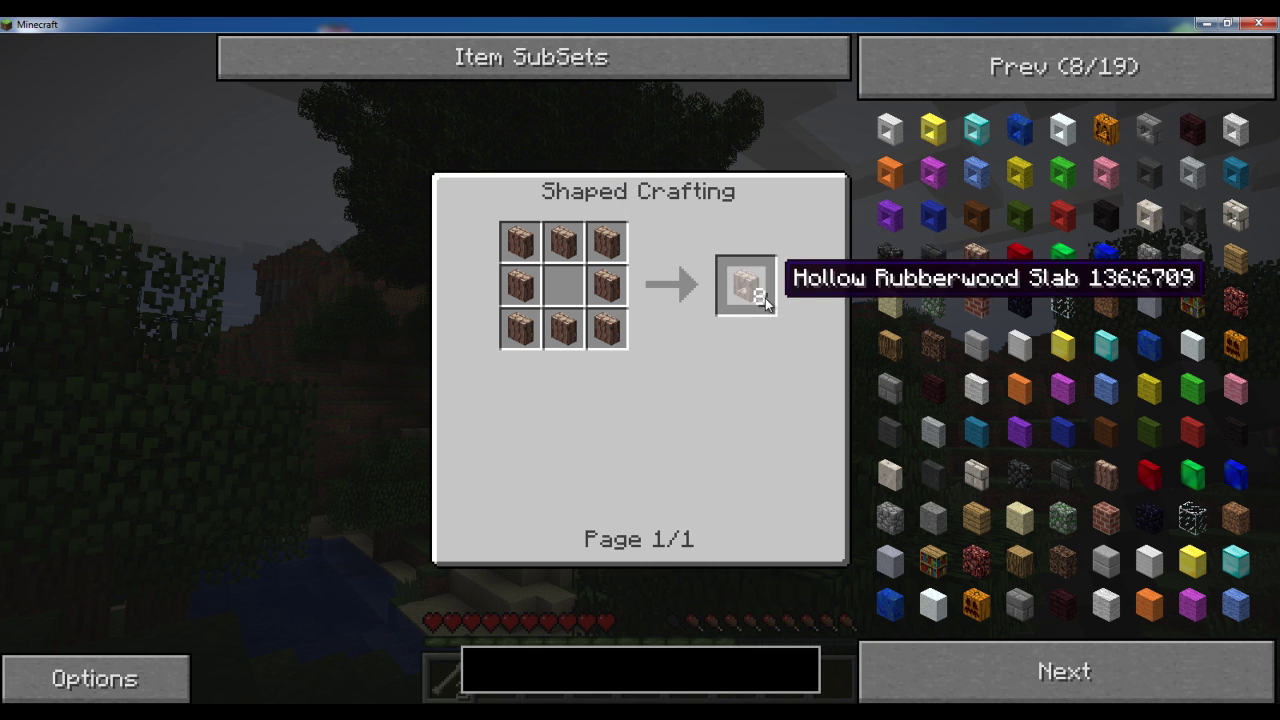
left_click(598, 238)
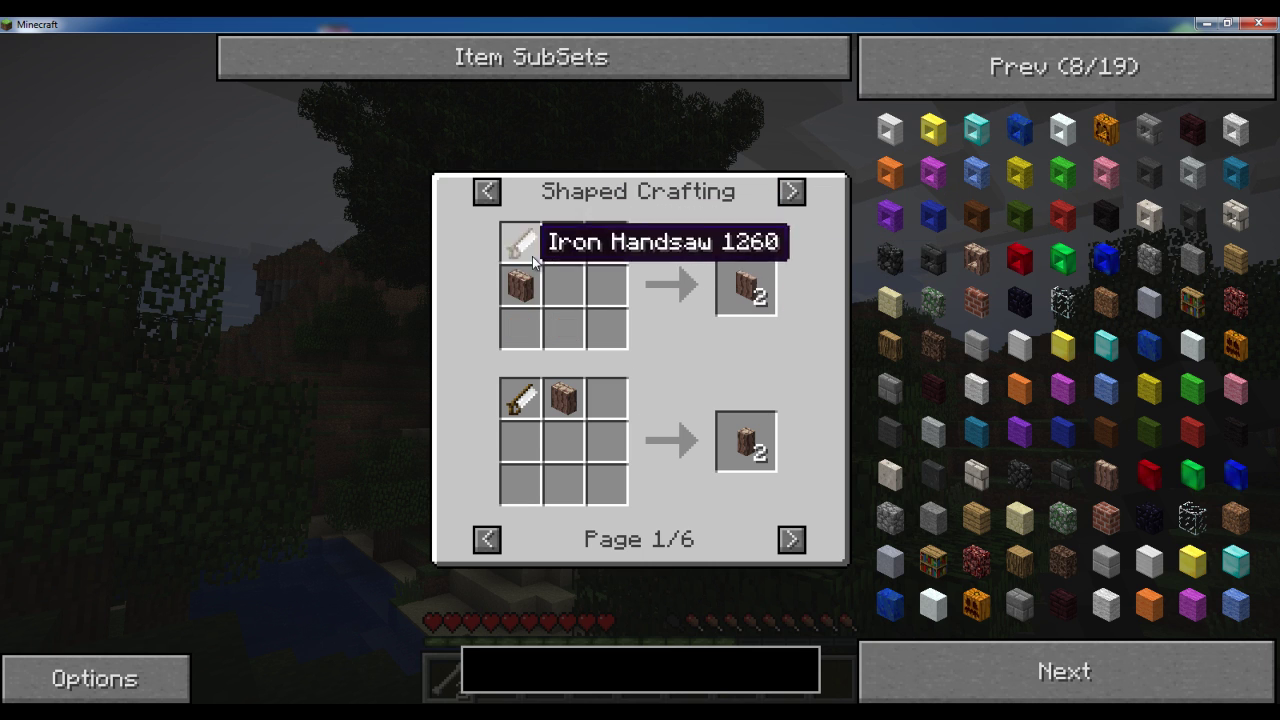
left_click(791, 191)
left_click(487, 191)
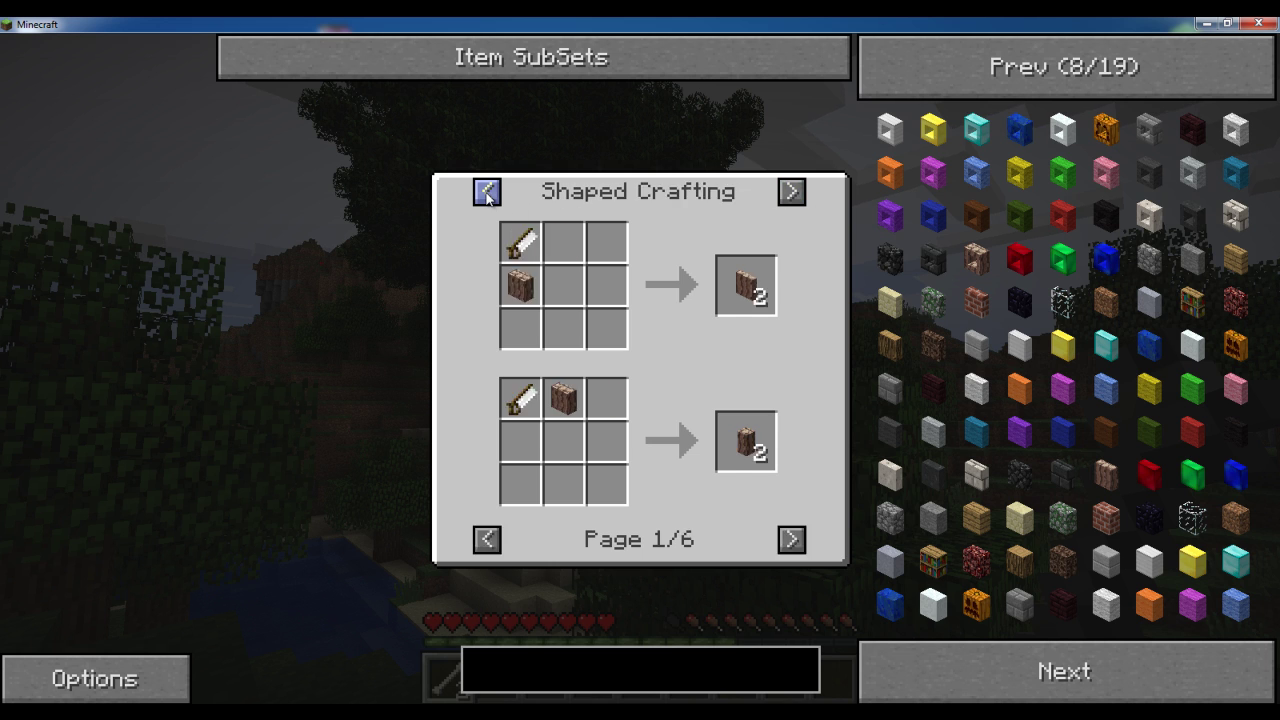
Go back through the previously viewed recipes, close the recipe viewer, and return from the inventory to the game world.
left_click(487, 191)
left_click(487, 191)
left_click(487, 191)
key("Escape")
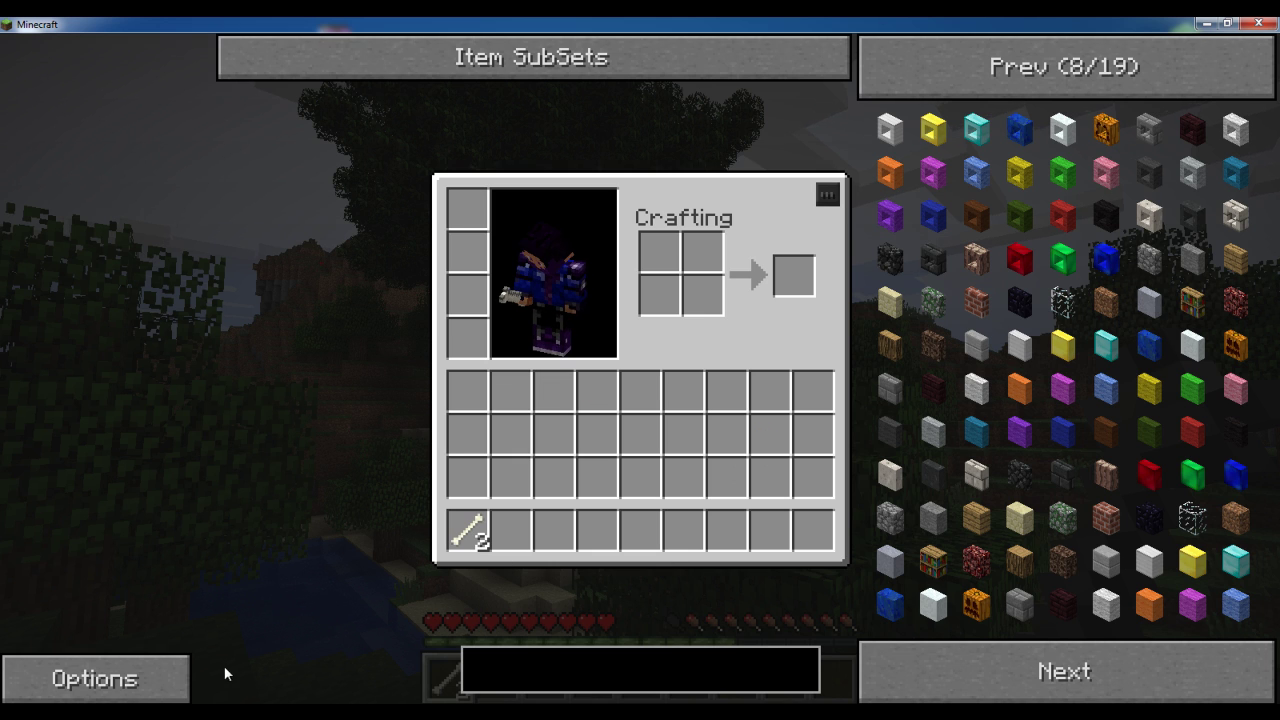
key("e")
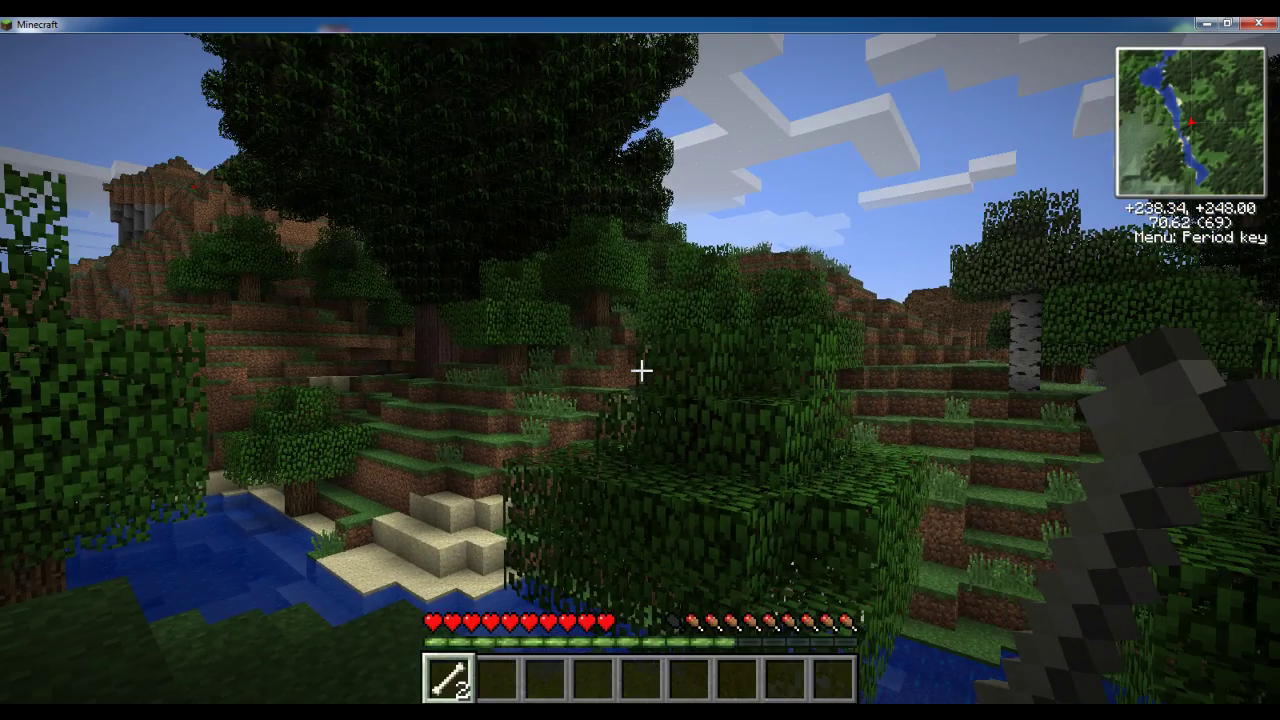
Review the NEI options available from the inventory and return to the game world.
key("e")
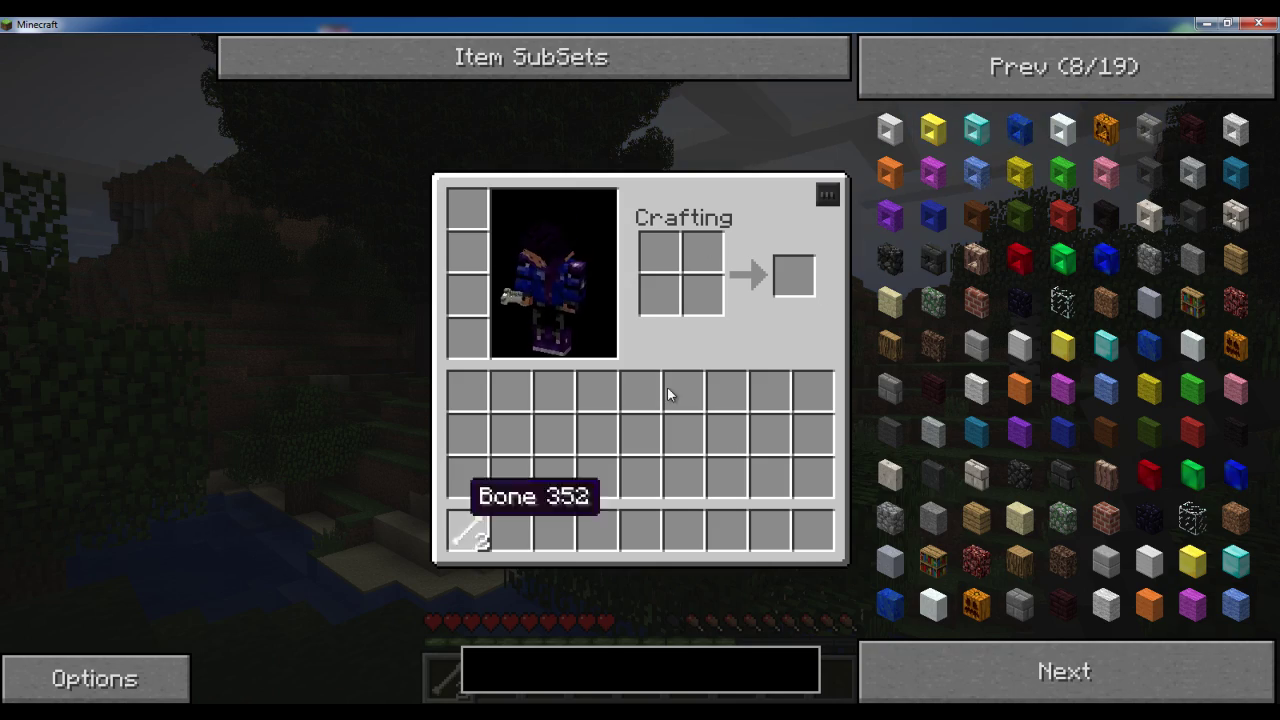
left_click(155, 686)
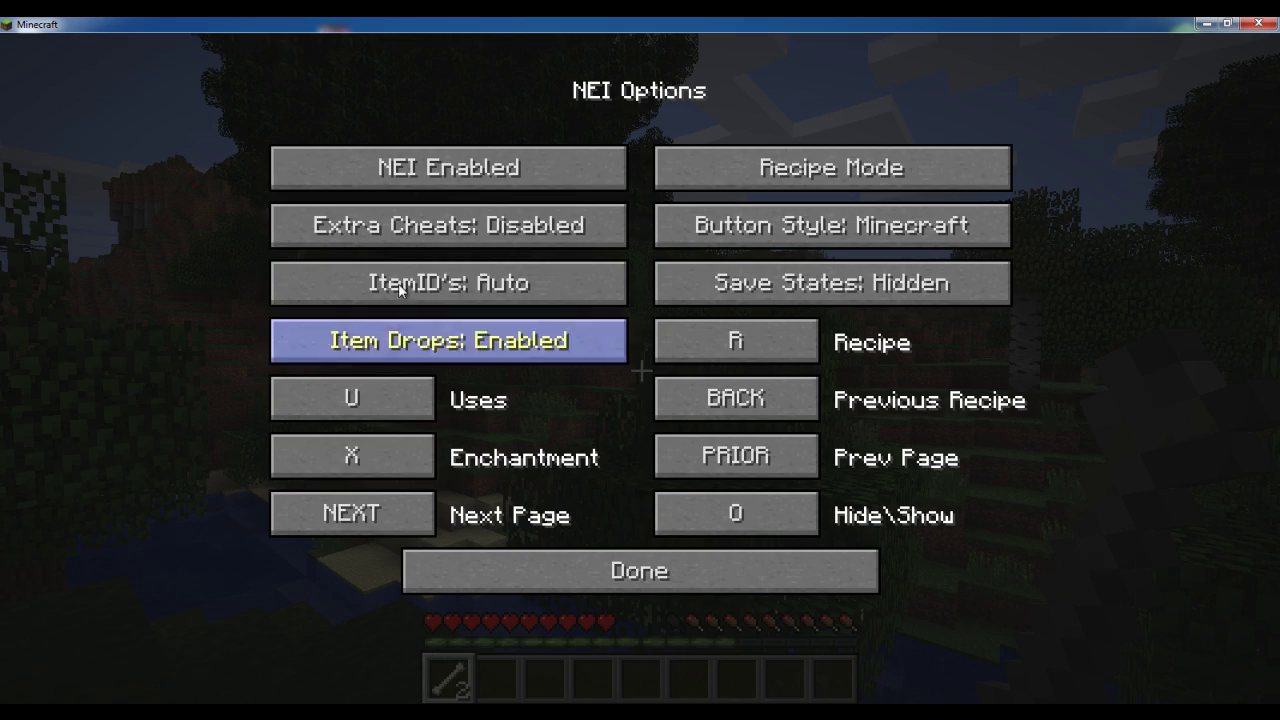
left_click(421, 193)
left_click(614, 568)
key("e")
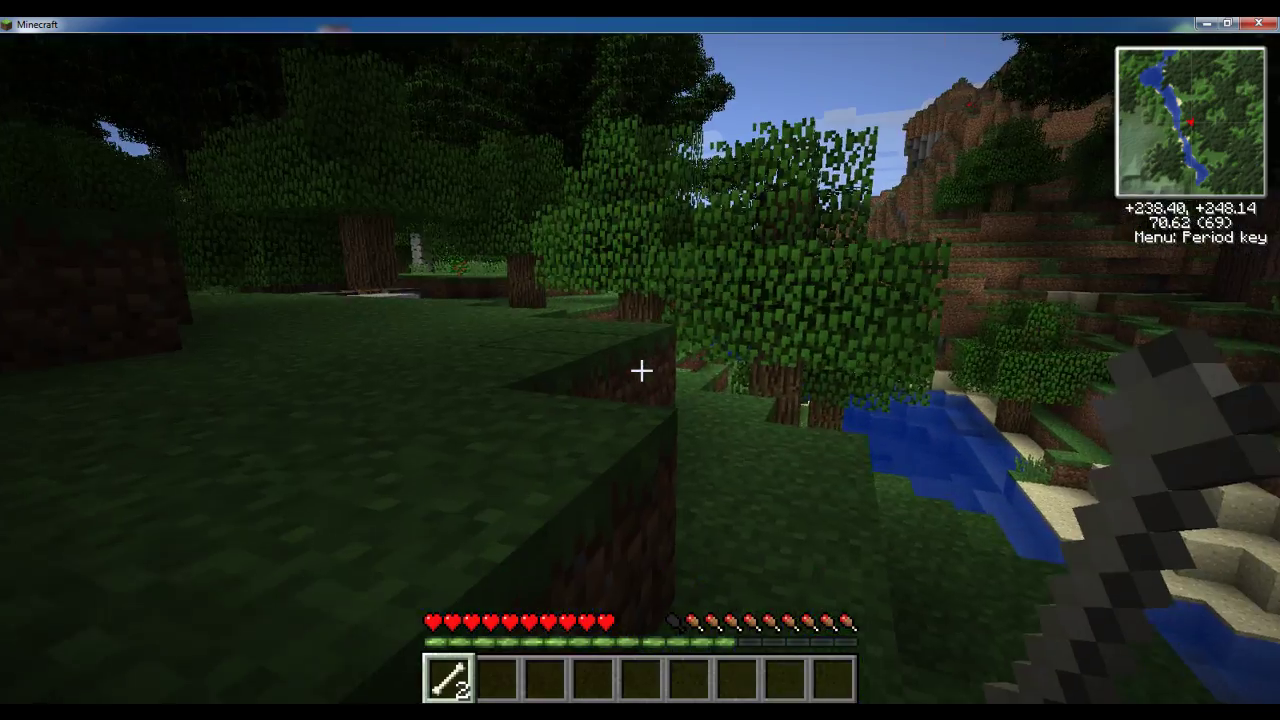
key("e")
key("e")
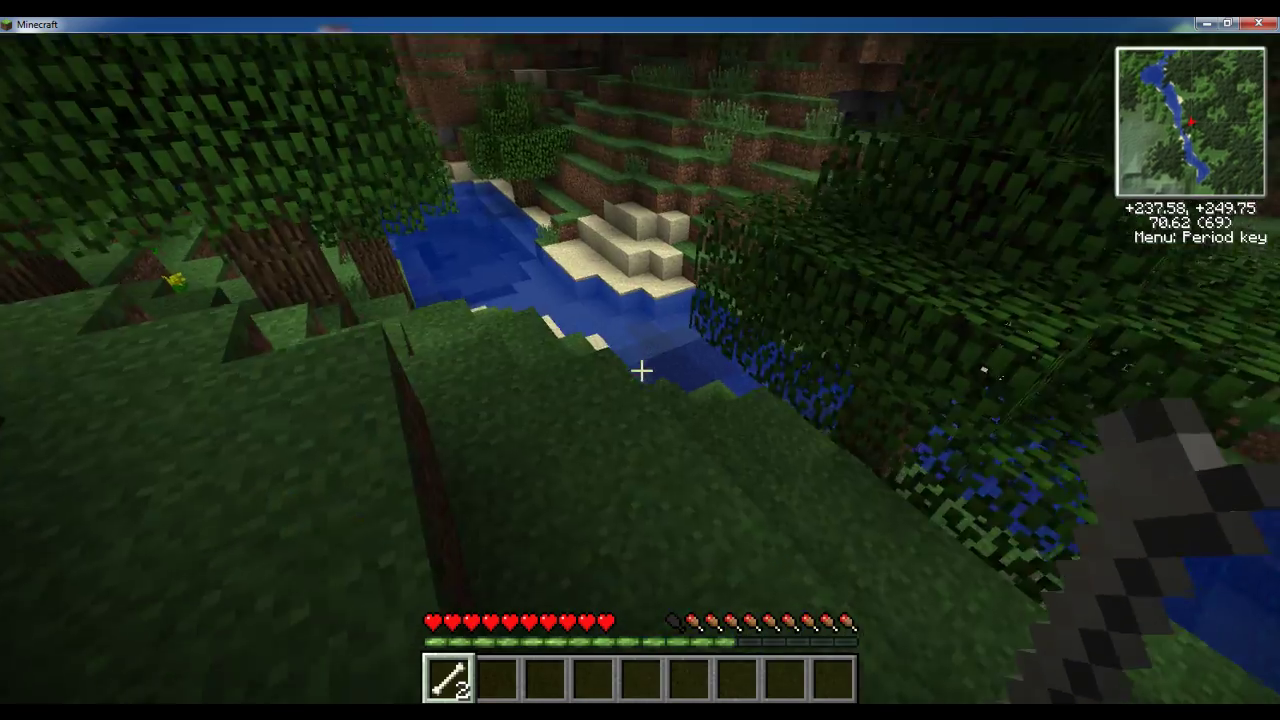
Walk down to the river and view the Rei's Minimap settings menu, closing it without changes.
key("w")
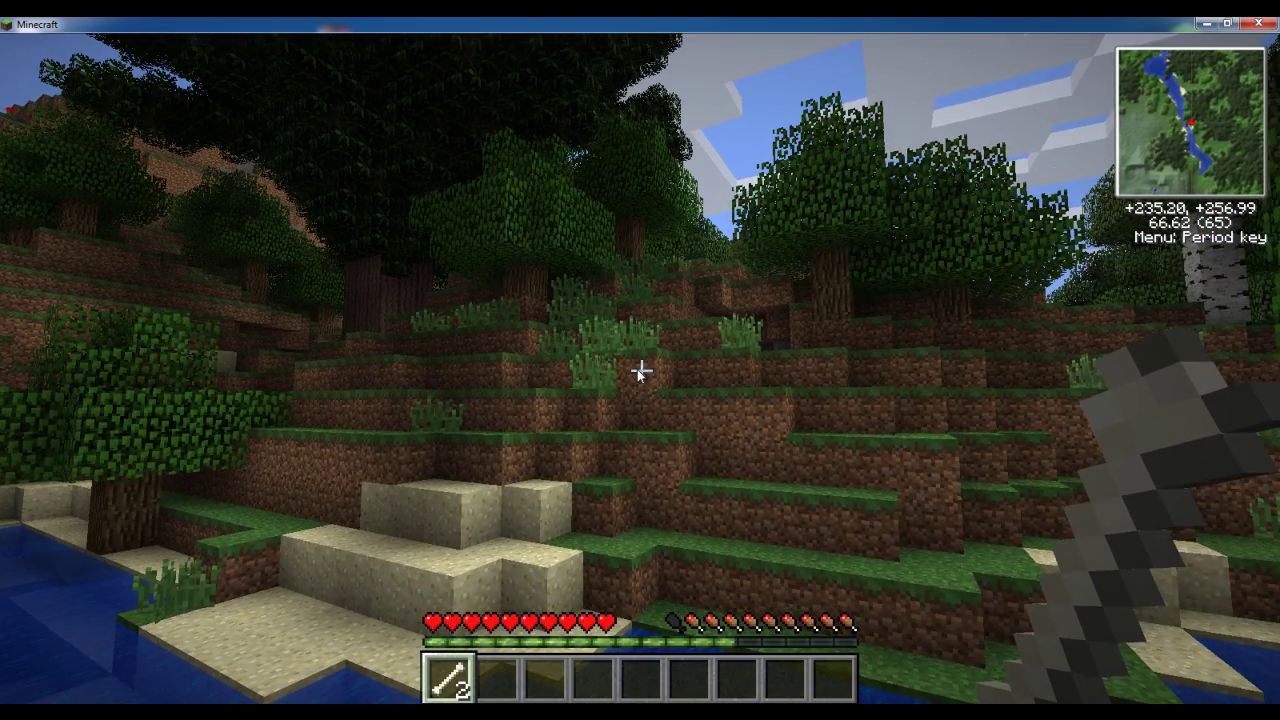
key("period")
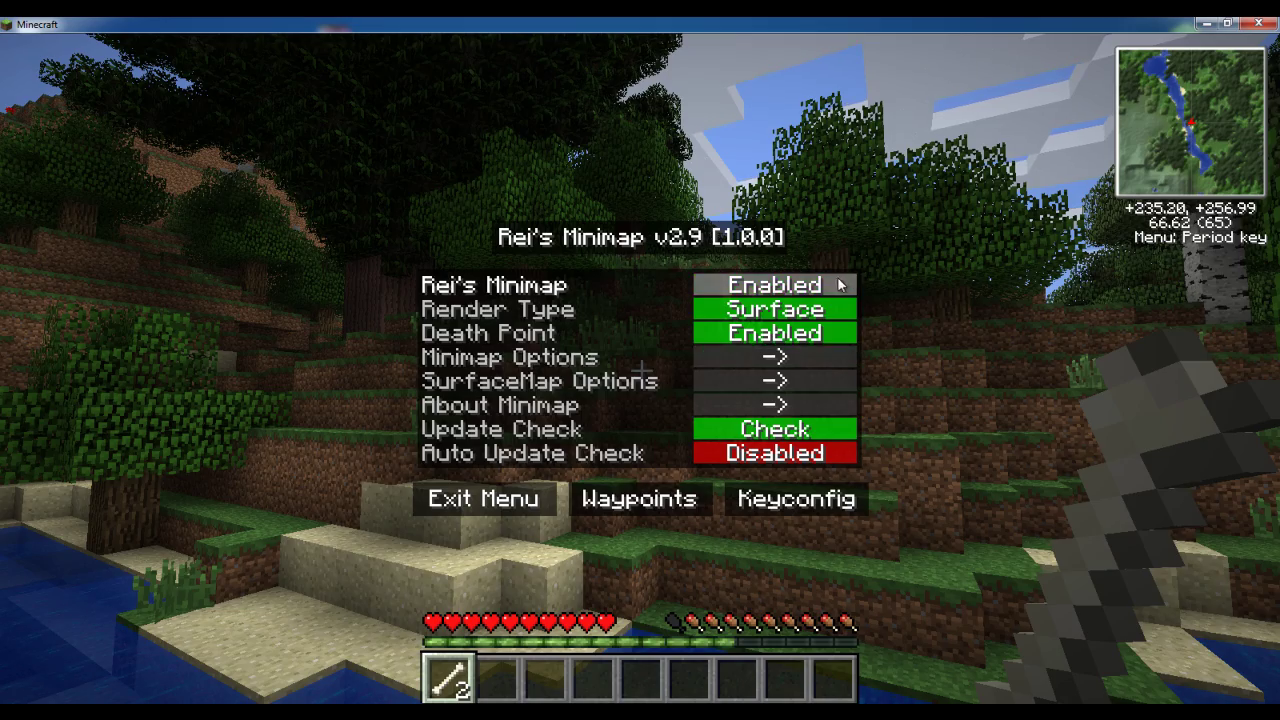
key("Escape")
Walk along the riverbank and up the grassy slope into the forest.
key("w")
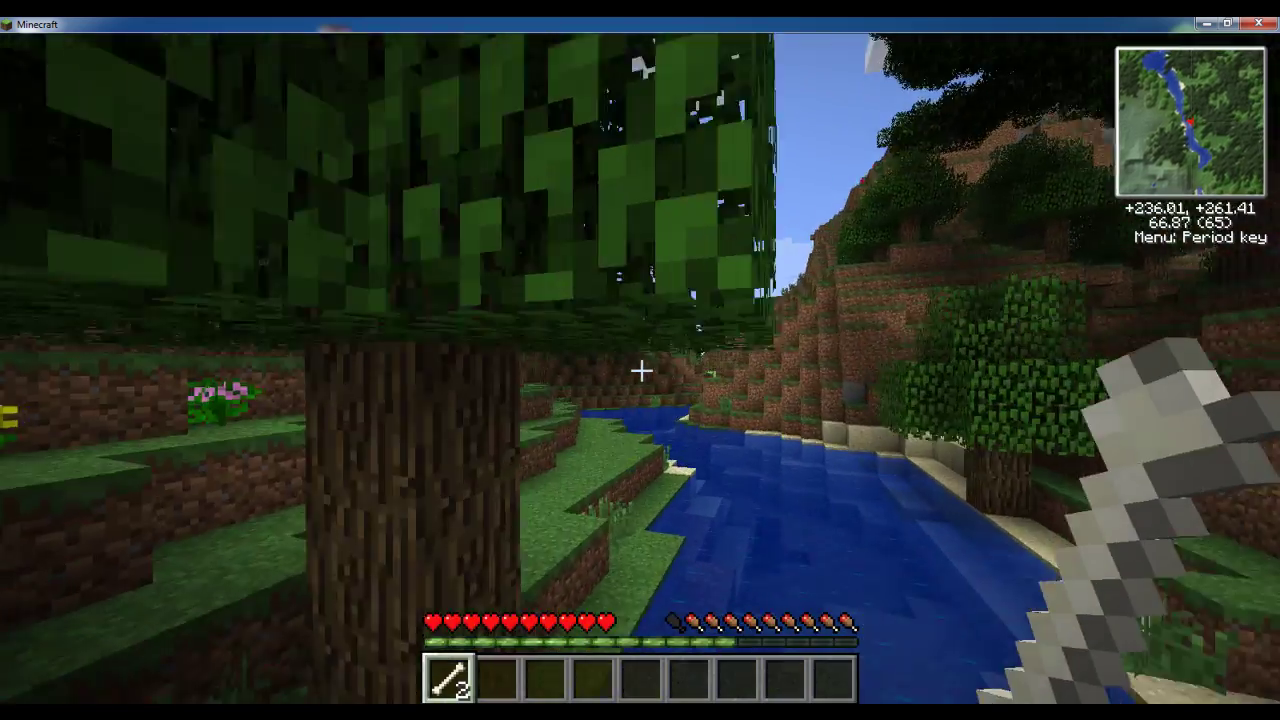
key("w")
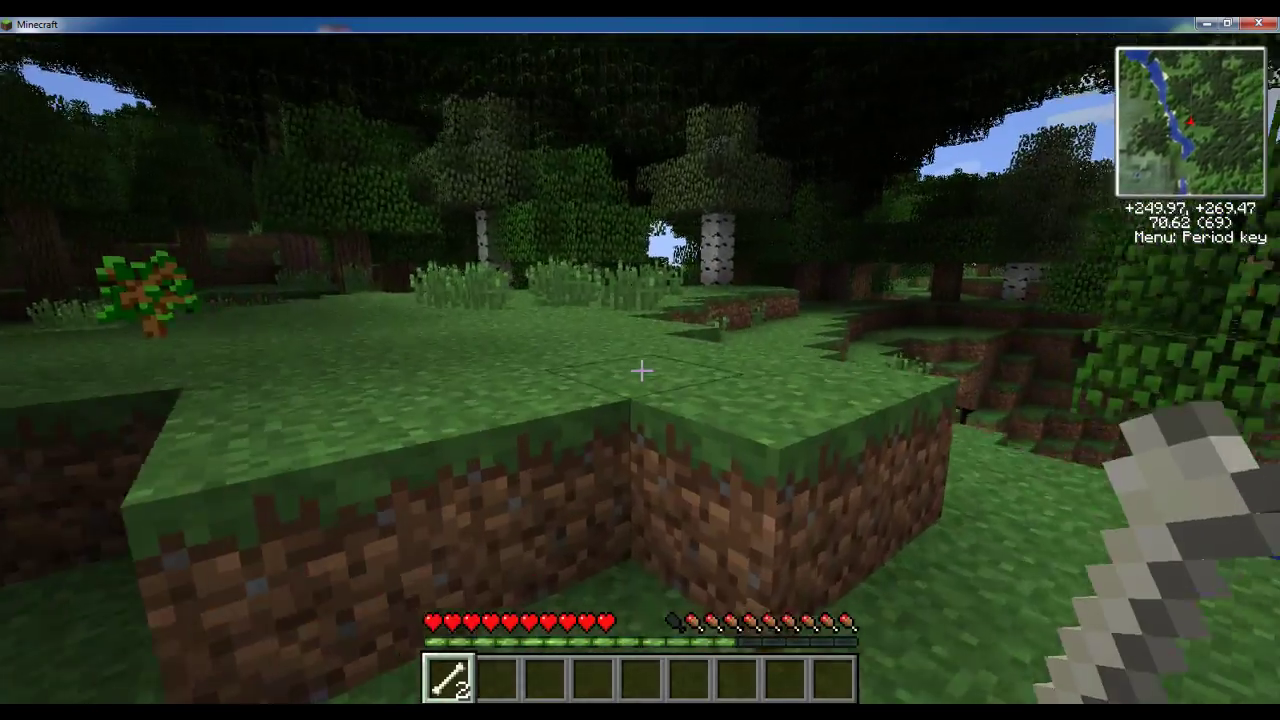
key("w")
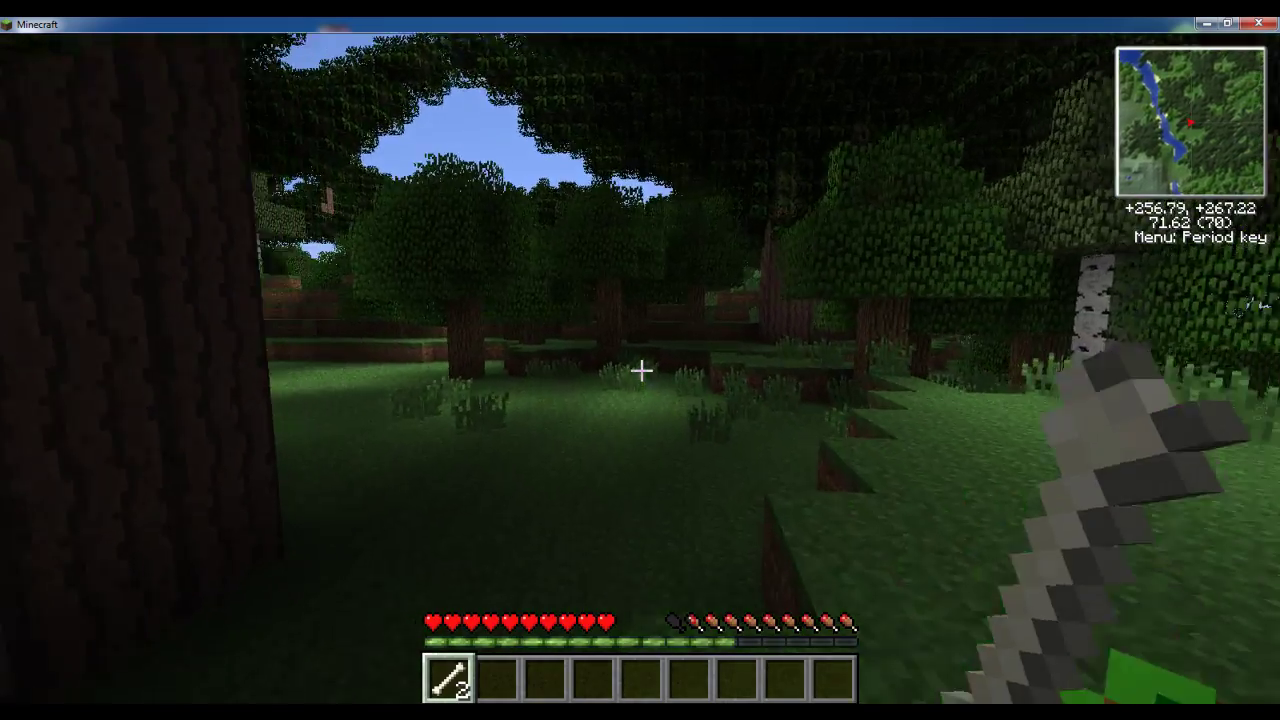